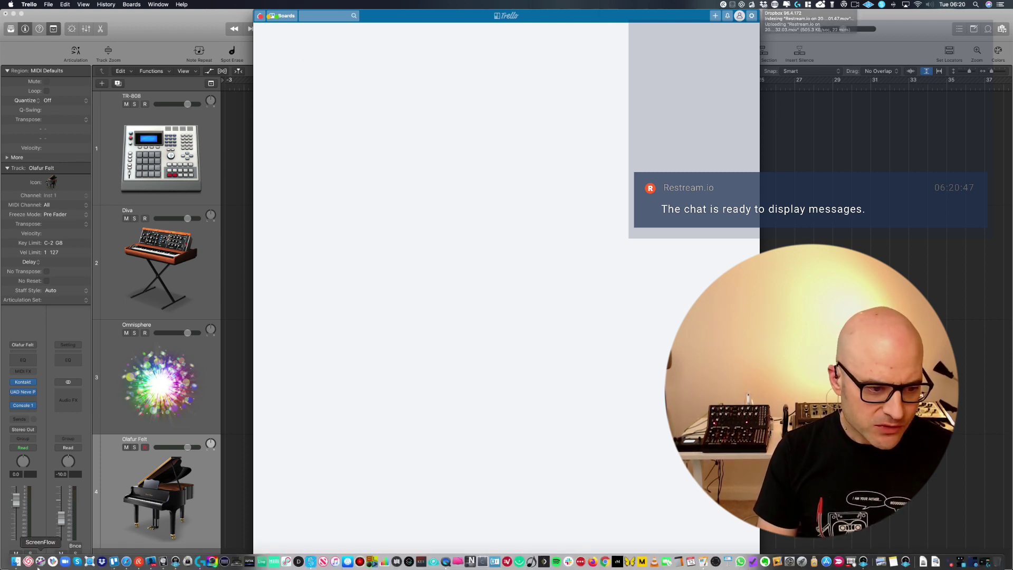
- Quit Dropbox so that its file syncing stops
{"action": "right_click", "coordinate": [103, 564]}
{"action": "left_click", "coordinate": [104, 563]}
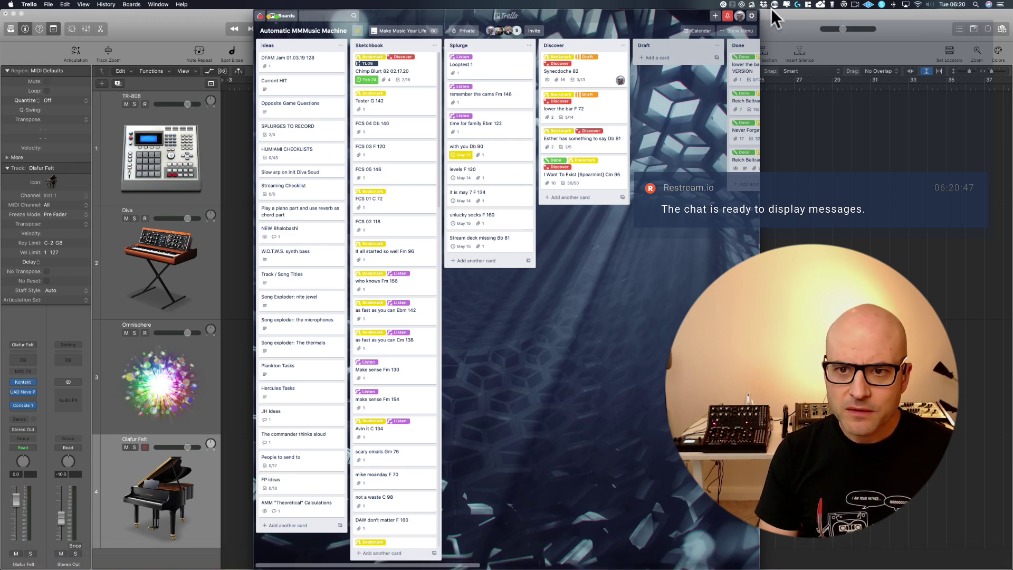
{"action": "left_click", "coordinate": [774, 17]}
{"action": "left_click", "coordinate": [764, 3]}
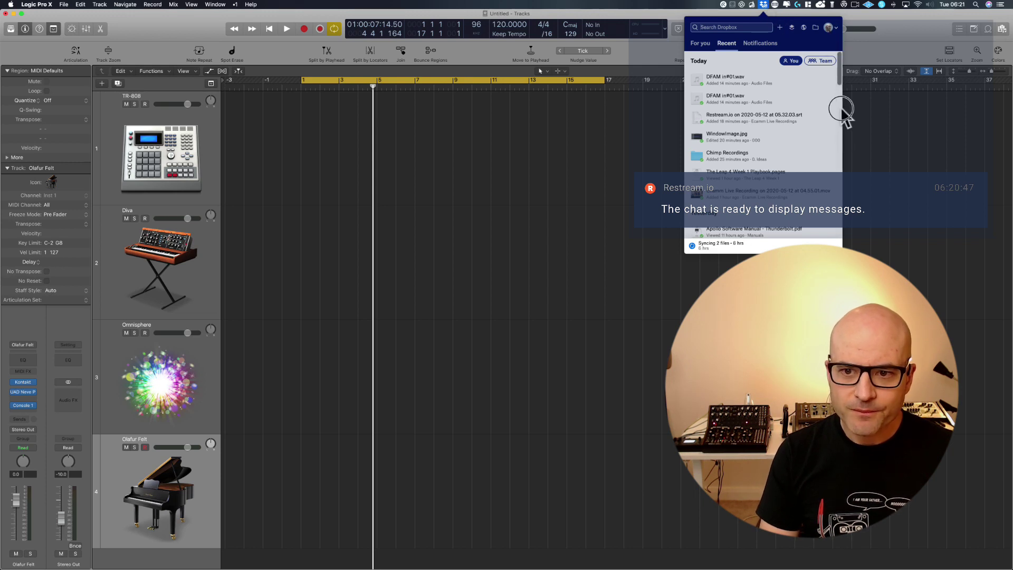
{"action": "left_click", "coordinate": [835, 29]}
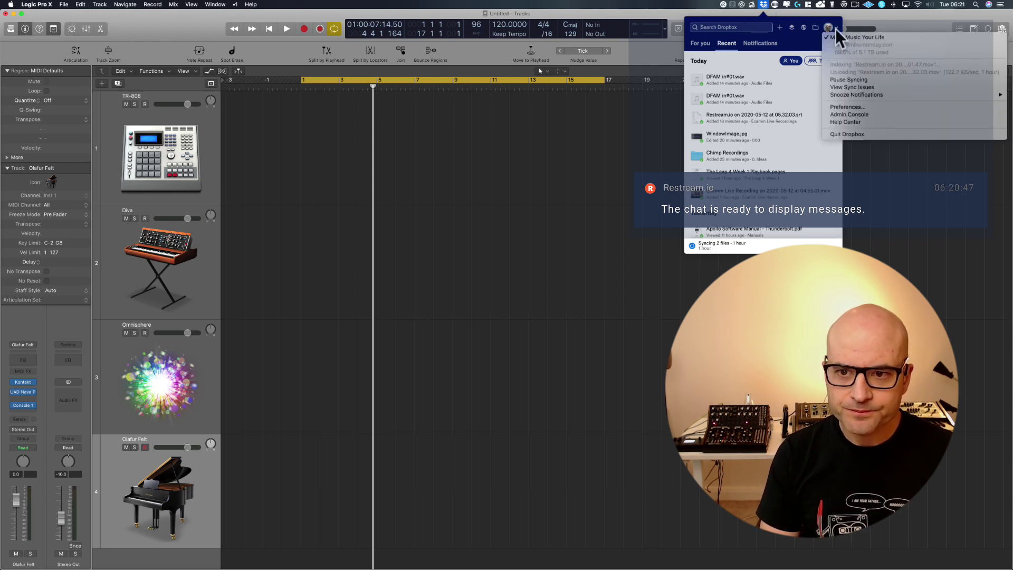
{"action": "left_click", "coordinate": [840, 134]}
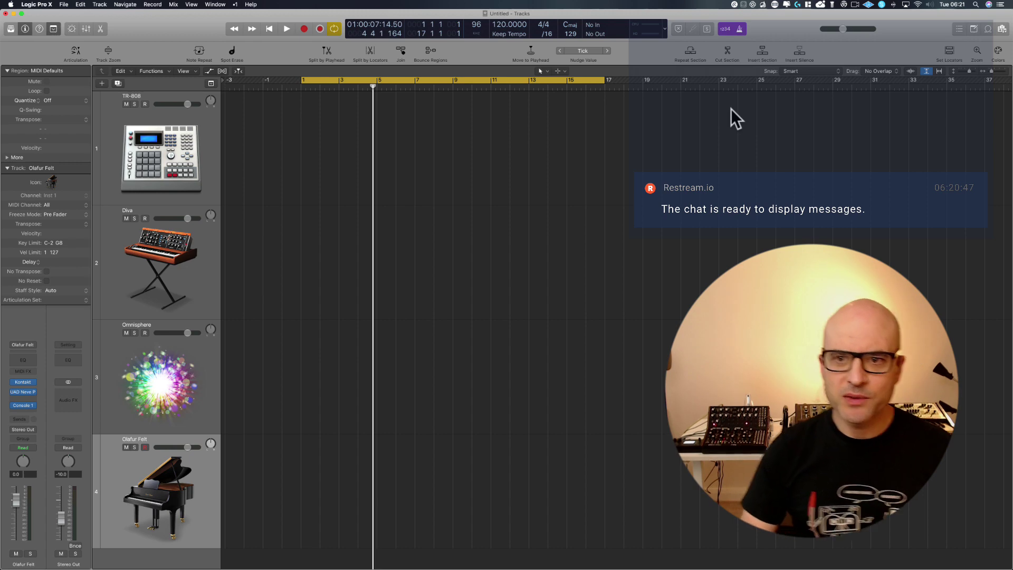
- Switch to Trello and enlarge the Automatic MMMusic Machine board window to fill the screen
{"action": "mouse_move", "coordinate": [28, 563]}
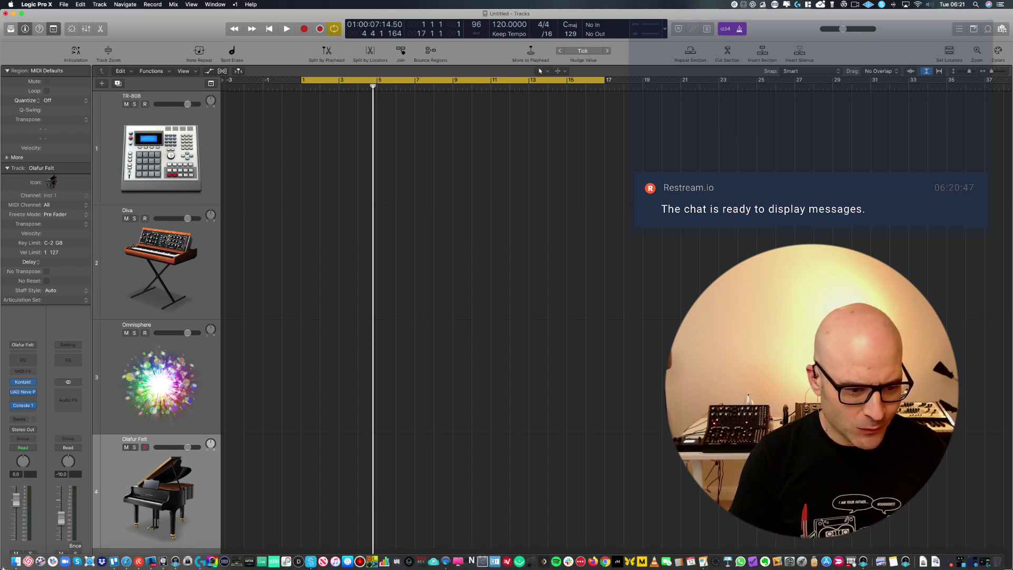
{"action": "left_click", "coordinate": [114, 563]}
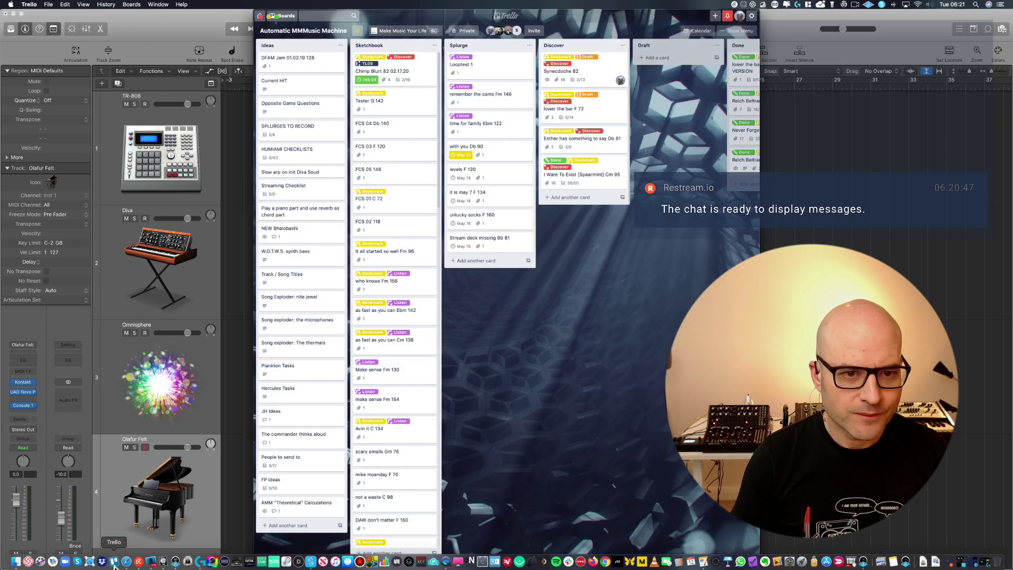
{"action": "key", "text": "ctrl+alt+Left"}
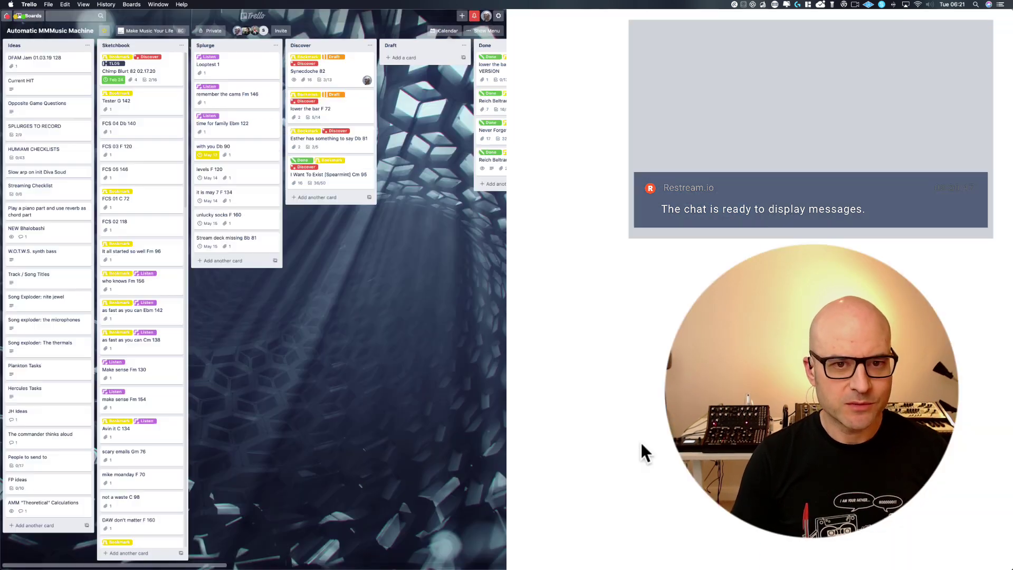
{"action": "key", "text": "ctrl+alt+Return"}
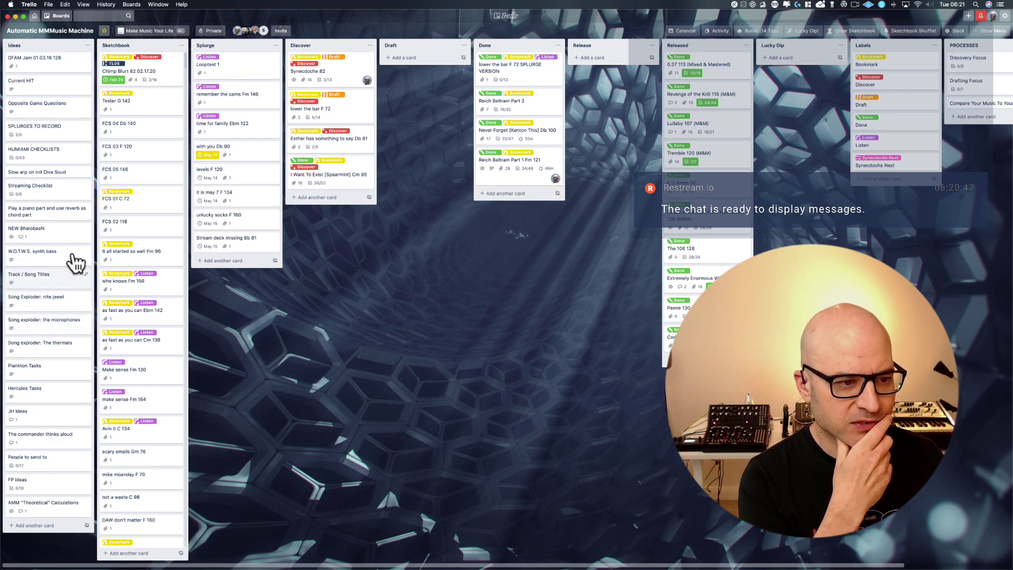
- Review the Track / Song Titles, HUMIAMI CHECKLISTS and DFAM Jam 01.03.19 128 cards in the Ideas list
{"action": "left_click", "coordinate": [48, 283]}
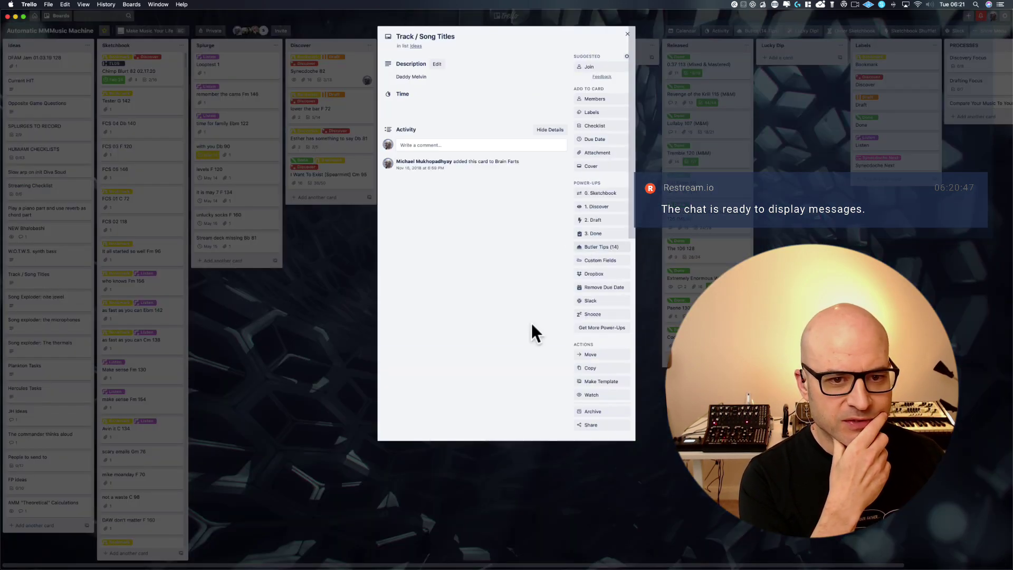
{"action": "left_click", "coordinate": [276, 370]}
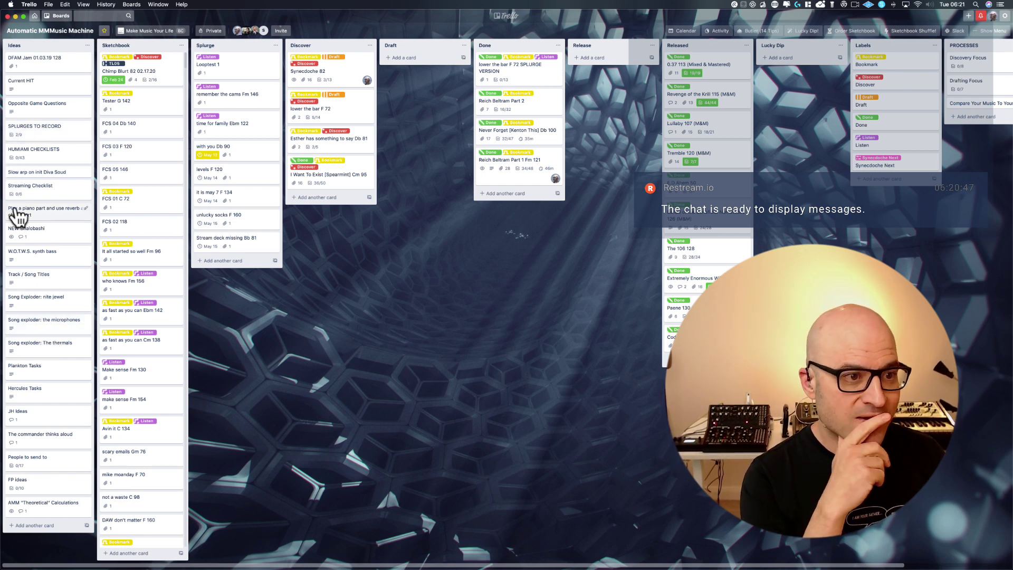
{"action": "left_click", "coordinate": [46, 158]}
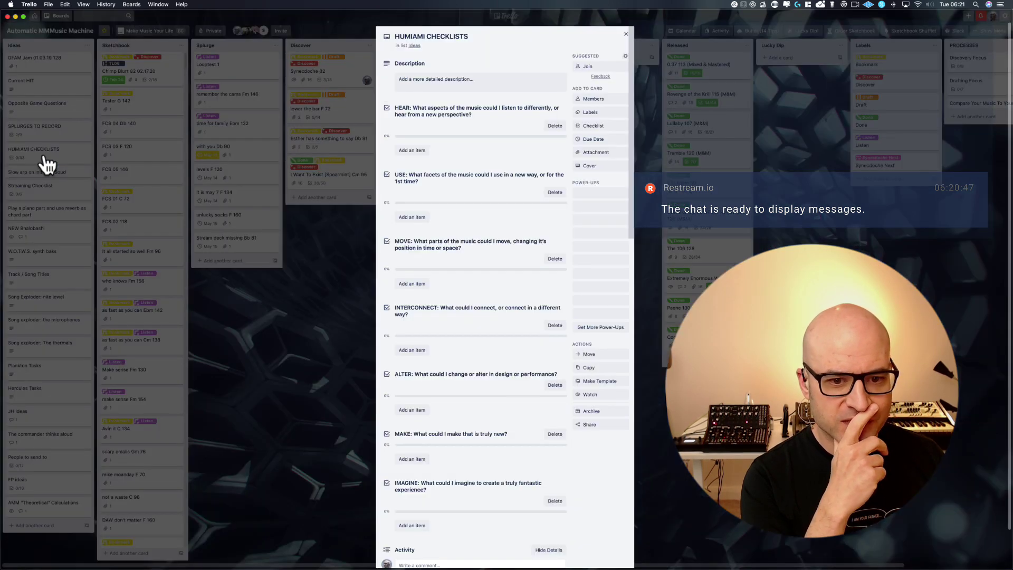
{"action": "scroll", "coordinate": [546, 332], "scroll_direction": "down", "scroll_amount": 3}
{"action": "scroll", "coordinate": [545, 327], "scroll_direction": "down", "scroll_amount": 15}
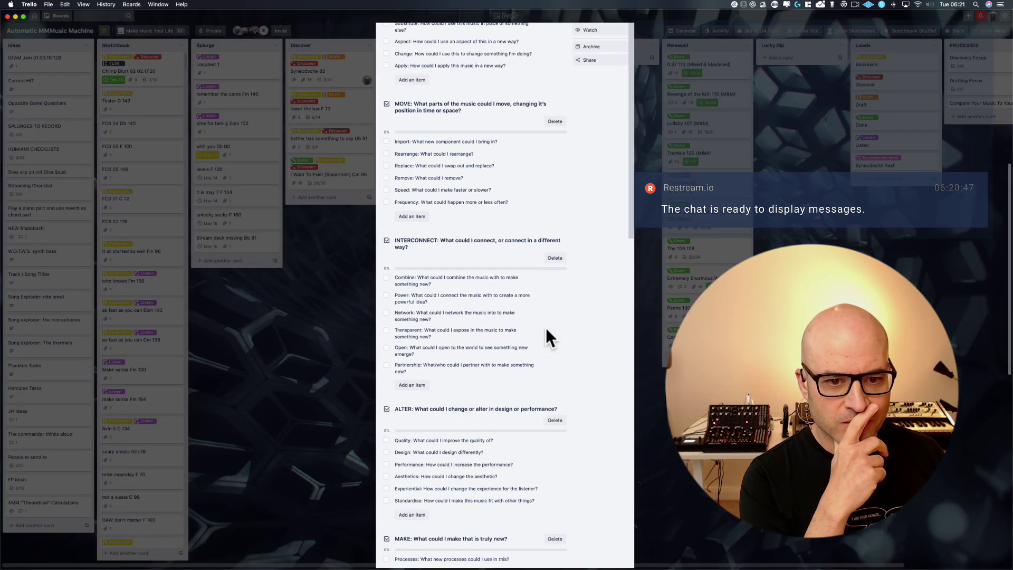
{"action": "scroll", "coordinate": [505, 275], "scroll_direction": "up", "scroll_amount": 12}
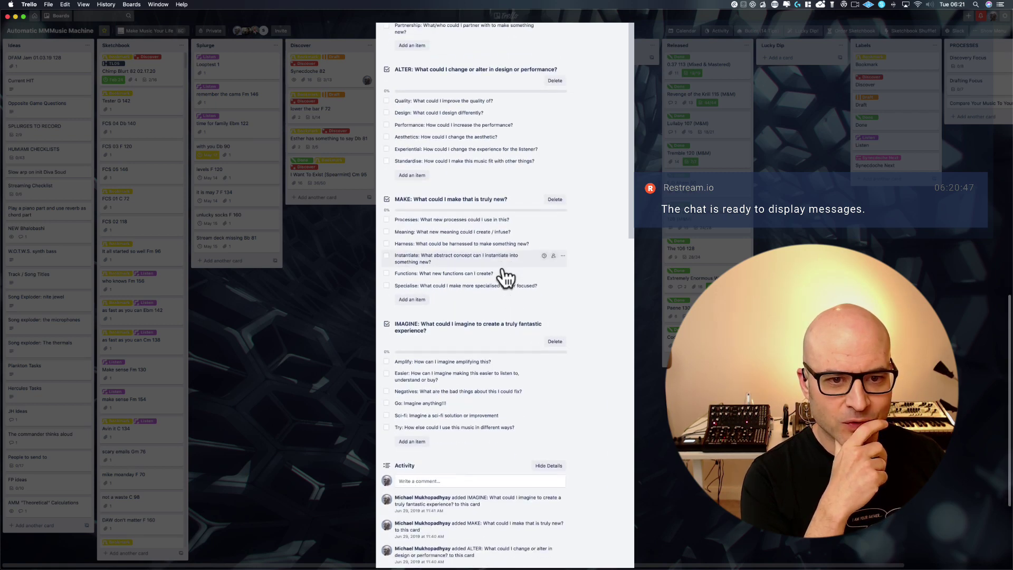
{"action": "scroll", "coordinate": [437, 169], "scroll_direction": "up", "scroll_amount": 6}
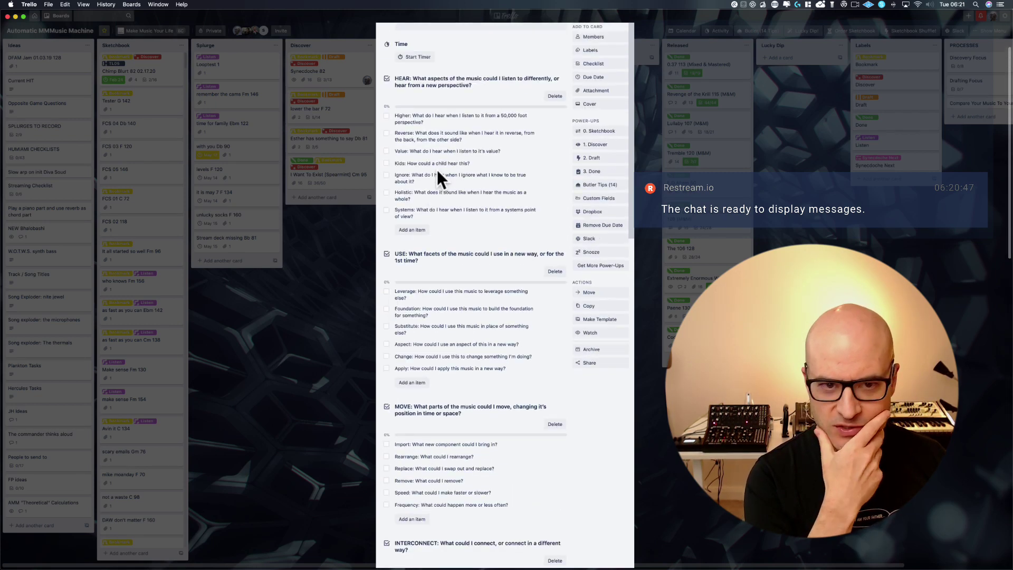
{"action": "scroll", "coordinate": [417, 333], "scroll_direction": "down", "scroll_amount": 15}
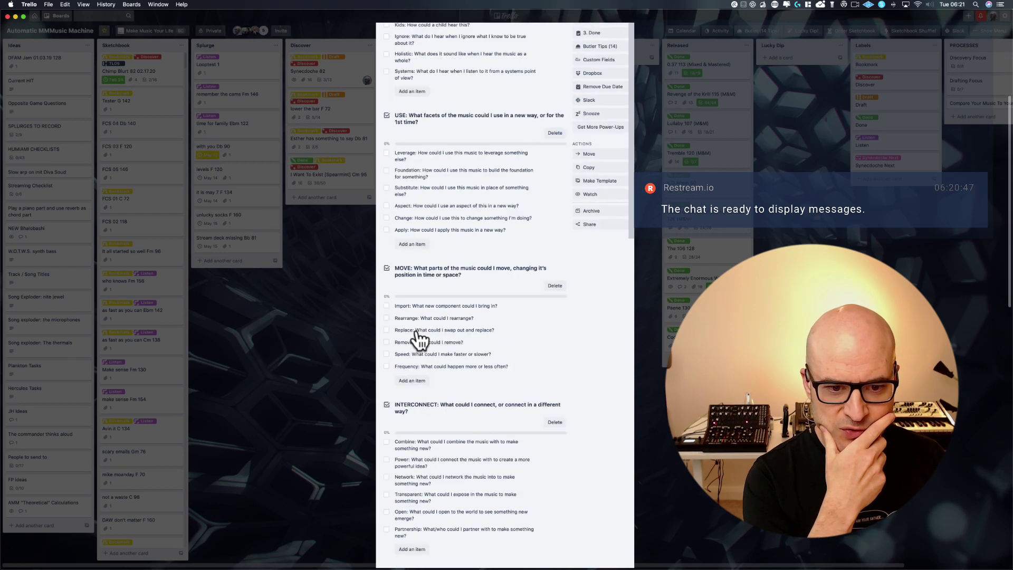
{"action": "scroll", "coordinate": [416, 331], "scroll_direction": "down", "scroll_amount": 1}
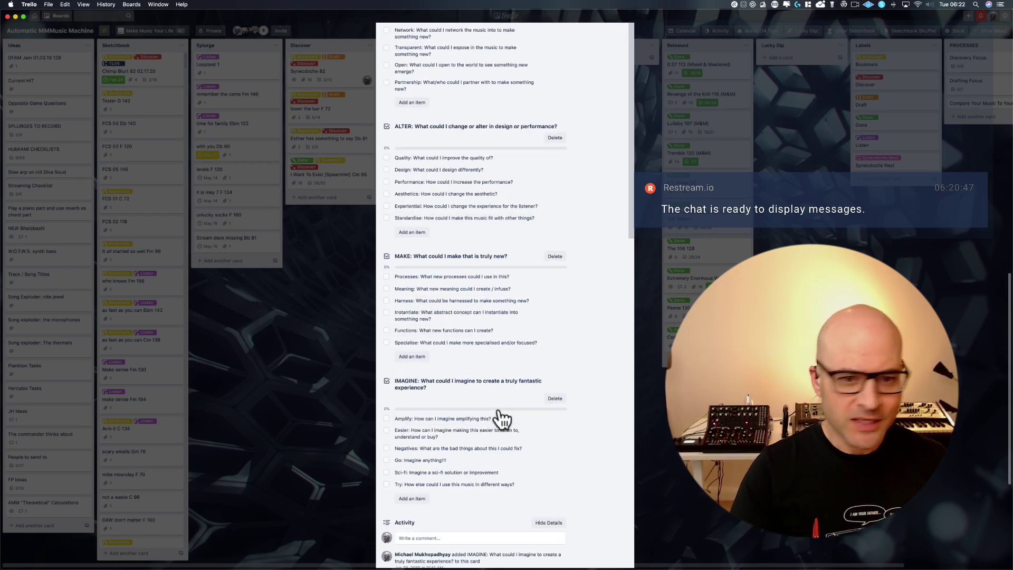
{"action": "left_click", "coordinate": [148, 304]}
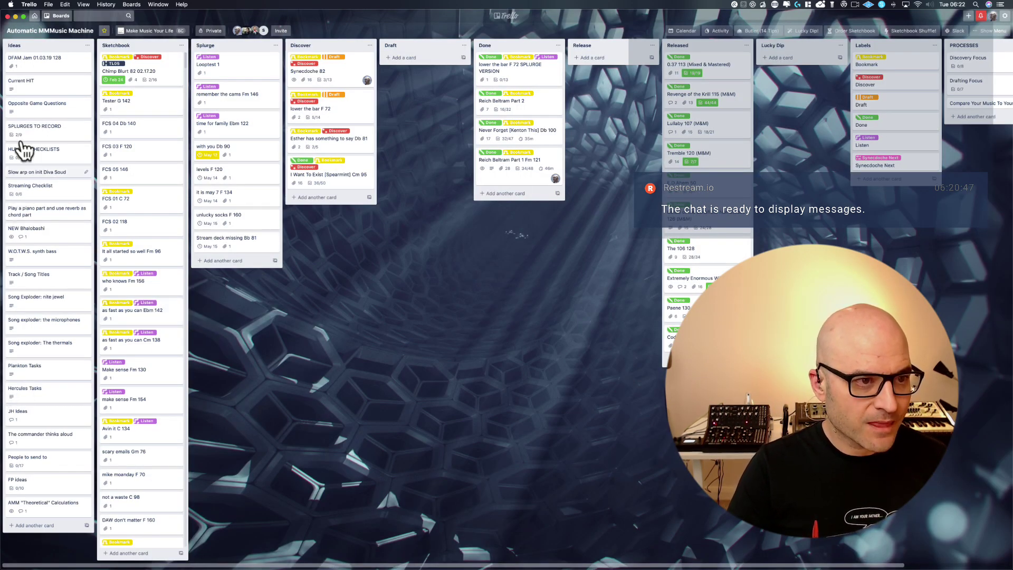
{"action": "left_click", "coordinate": [33, 65]}
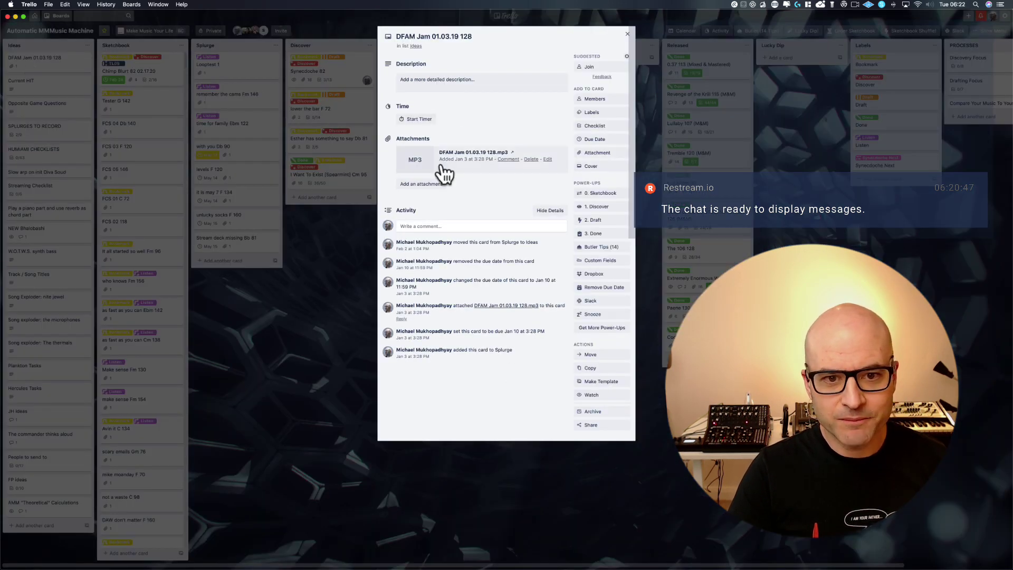
{"action": "left_click", "coordinate": [337, 280]}
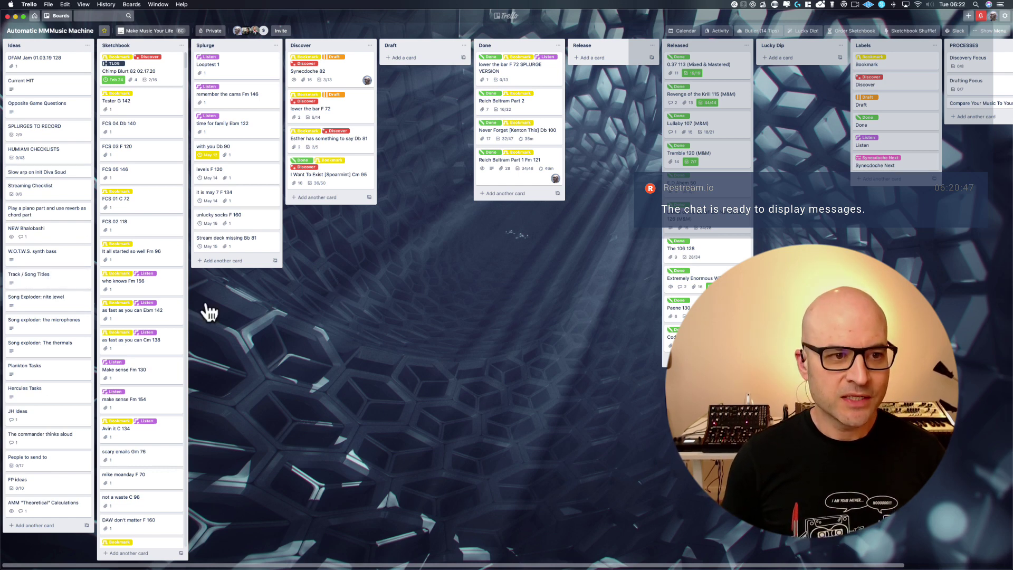
- Browse the cards throughout the Sketchbook list for existing track ideas
{"action": "scroll", "coordinate": [170, 362], "scroll_direction": "down", "scroll_amount": 20}
{"action": "scroll", "coordinate": [171, 364], "scroll_direction": "down", "scroll_amount": 15}
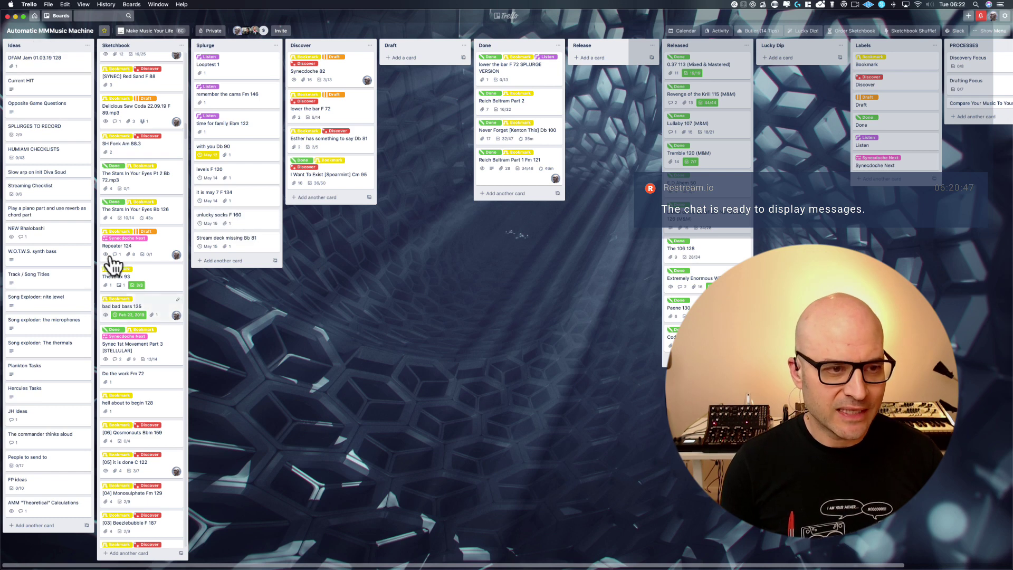
{"action": "scroll", "coordinate": [136, 390], "scroll_direction": "up", "scroll_amount": 3}
{"action": "scroll", "coordinate": [138, 393], "scroll_direction": "down", "scroll_amount": 15}
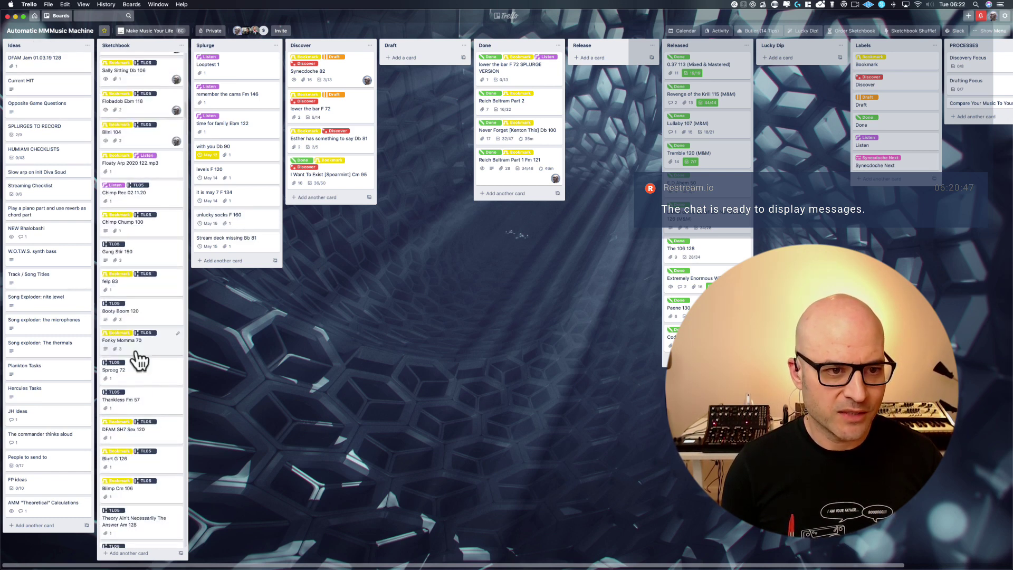
{"action": "scroll", "coordinate": [138, 360], "scroll_direction": "down", "scroll_amount": 15}
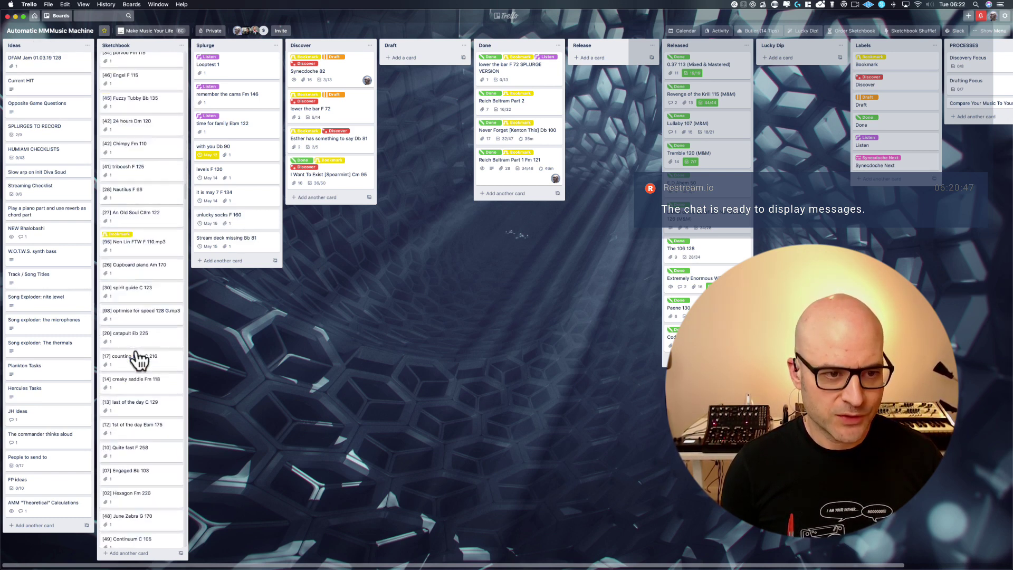
{"action": "scroll", "coordinate": [140, 360], "scroll_direction": "down", "scroll_amount": 15}
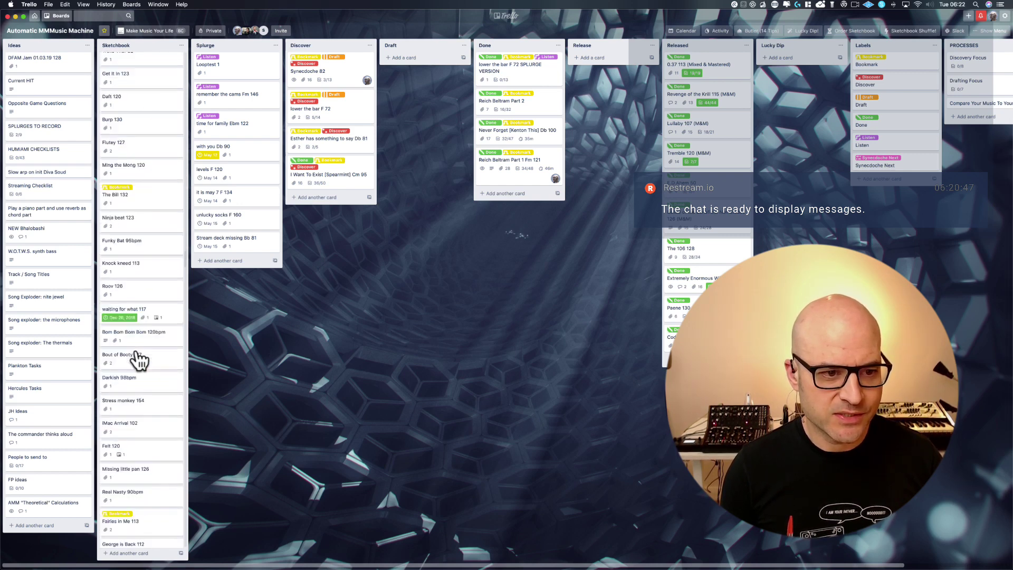
{"action": "scroll", "coordinate": [139, 359], "scroll_direction": "down", "scroll_amount": 15}
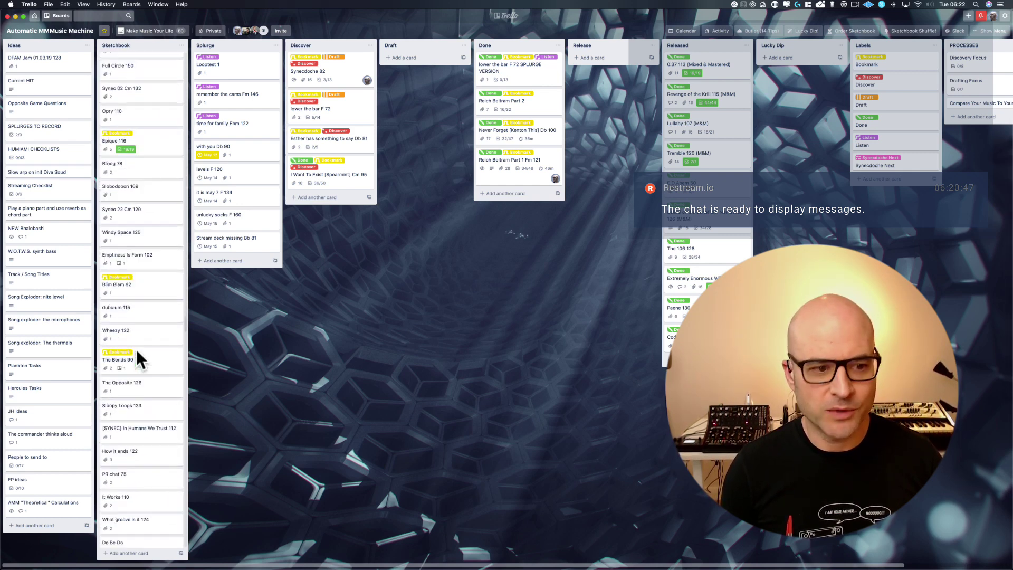
{"action": "scroll", "coordinate": [140, 360], "scroll_direction": "down", "scroll_amount": 15}
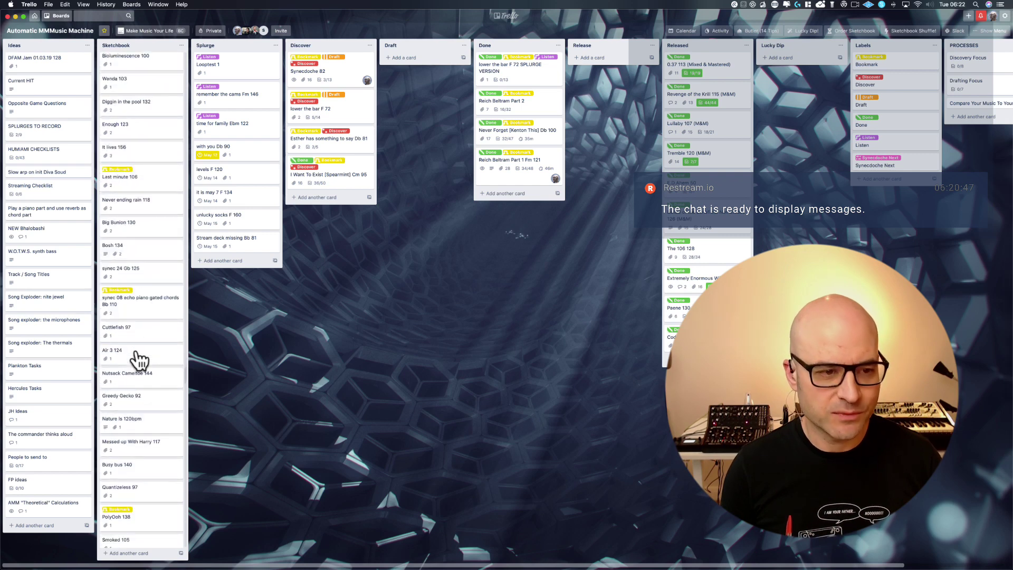
{"action": "scroll", "coordinate": [138, 358], "scroll_direction": "down", "scroll_amount": 15}
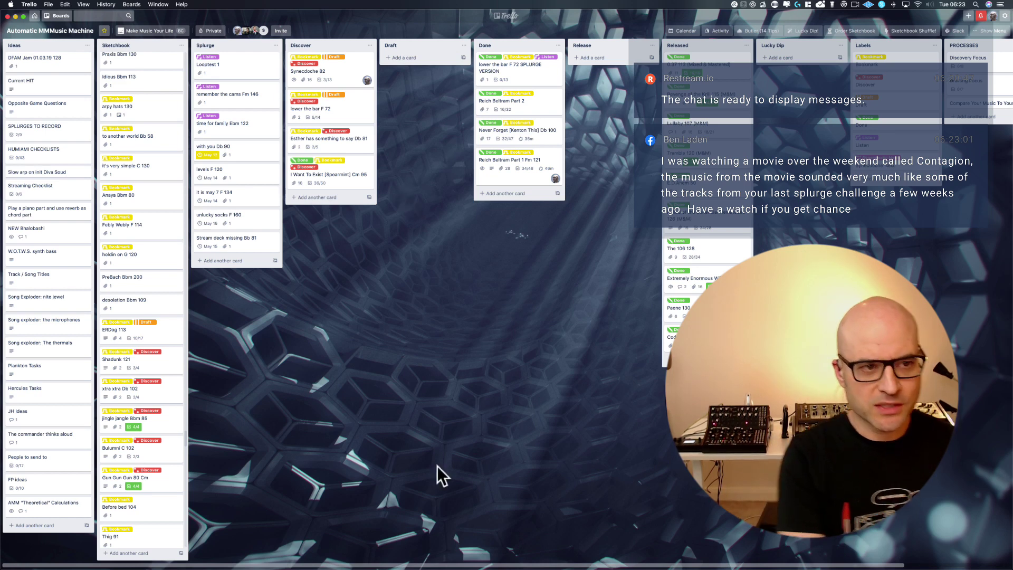
- Put the Trello board window away and switch to Ecamm Live
{"action": "left_click", "coordinate": [15, 15]}
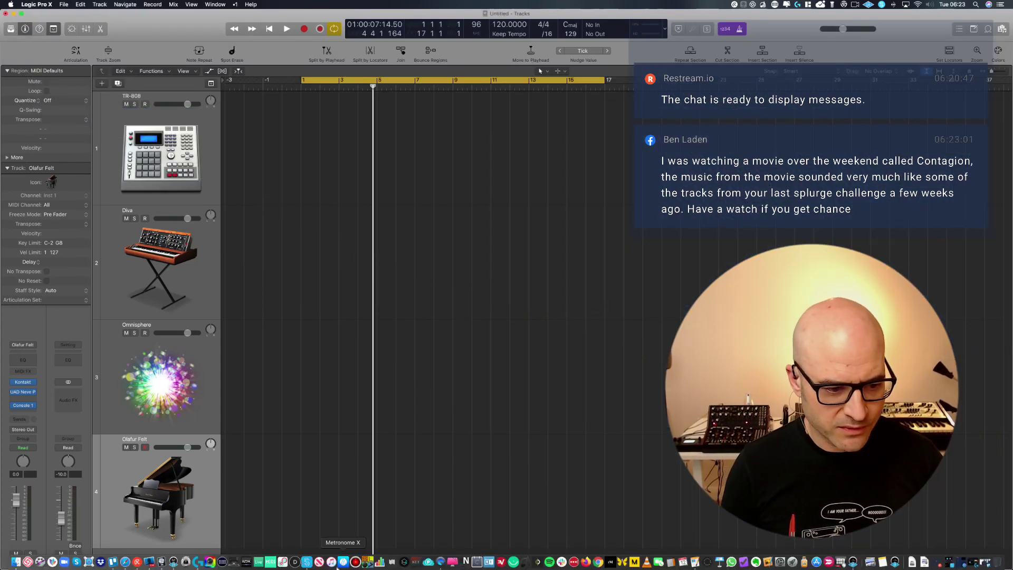
{"action": "left_click", "coordinate": [148, 561]}
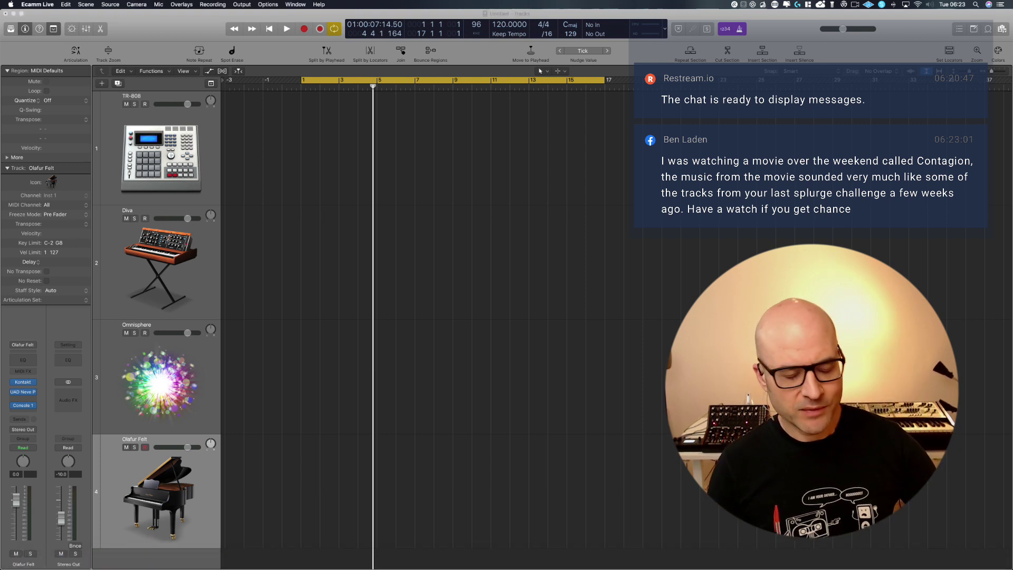
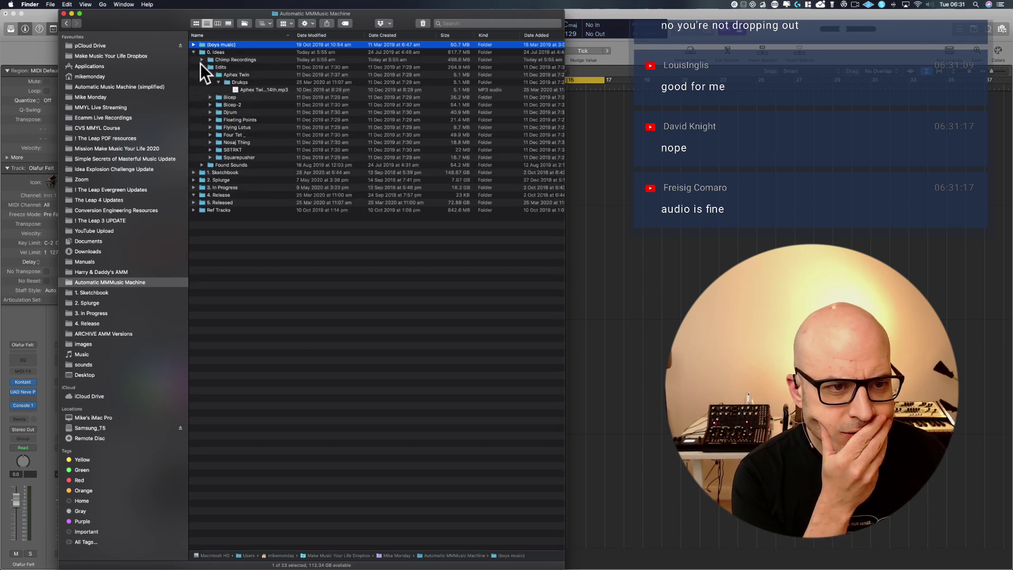
- Collapse the Edits folder and select the DFAM in#01 WAV file in the Audio Files folder of Chimp Recordings' DFAM 05.20.12 project
{"action": "left_click", "coordinate": [202, 67]}
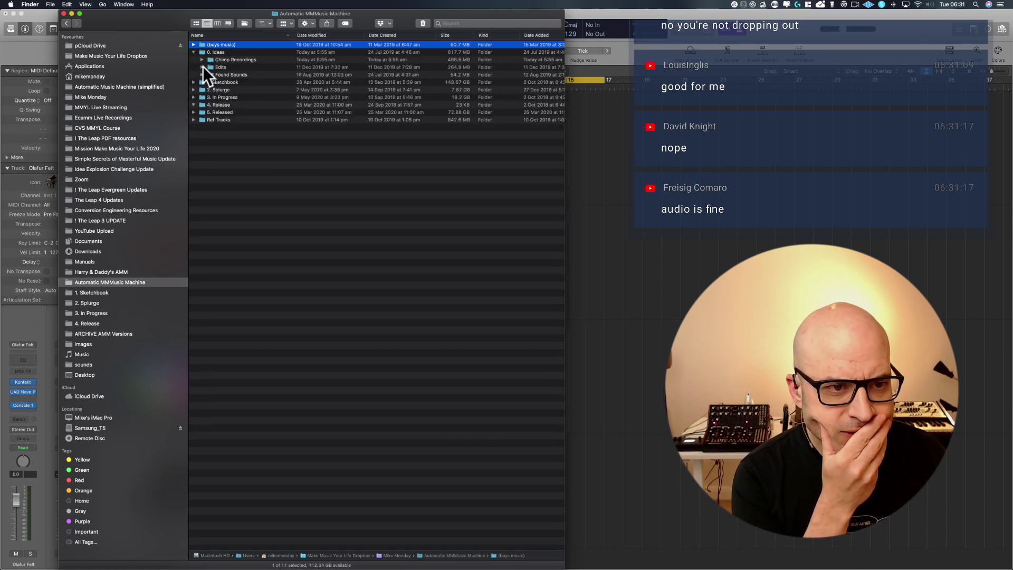
{"action": "left_click", "coordinate": [203, 60]}
{"action": "left_click", "coordinate": [210, 67]}
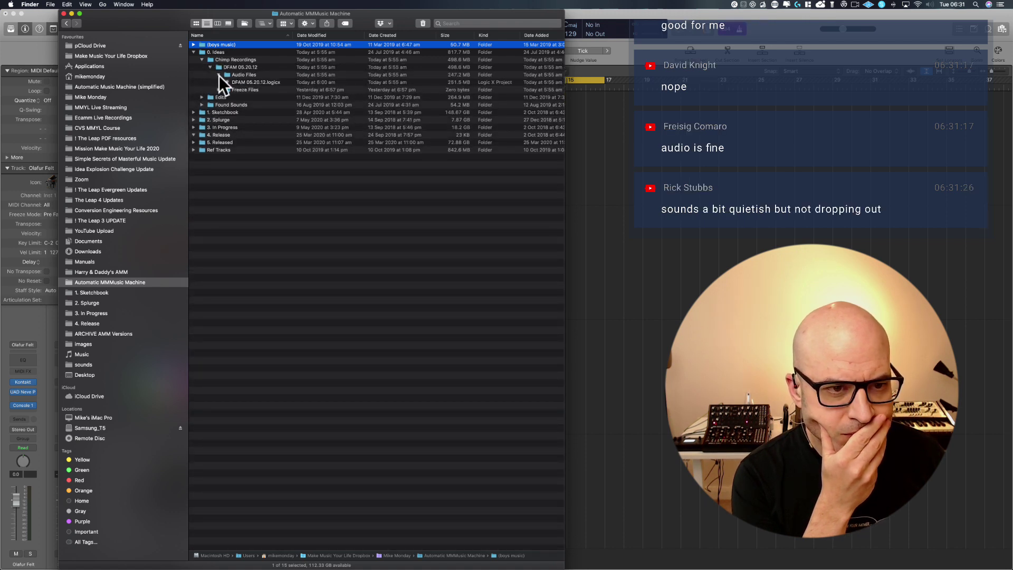
{"action": "left_click", "coordinate": [219, 75]}
{"action": "left_click", "coordinate": [246, 83]}
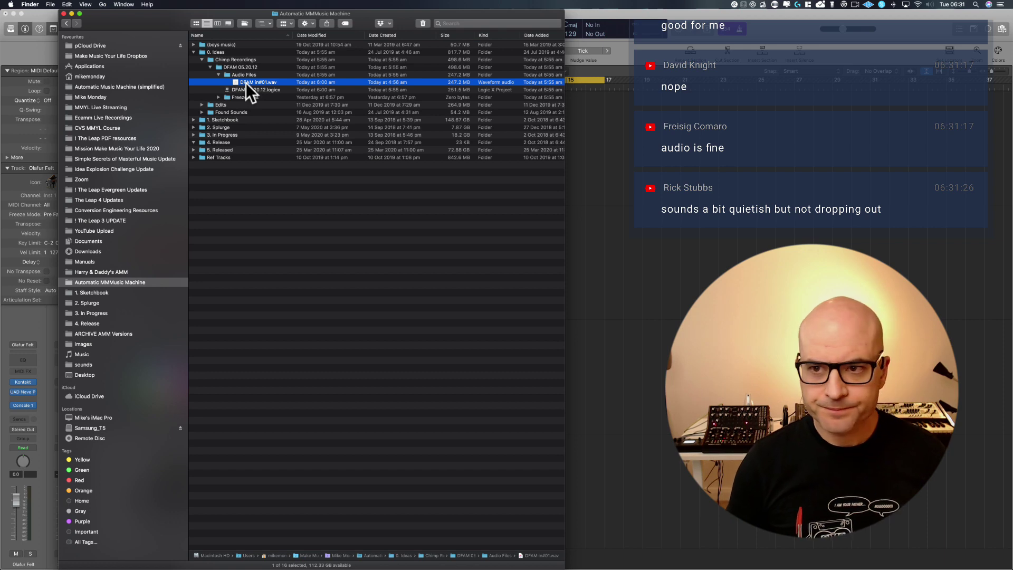
- Place the Finder window beside Logic Pro X and import the DFAM WAV onto a new track below Olafur Felt, including its tempo information
{"action": "key", "text": "ctrl+alt+Right"}
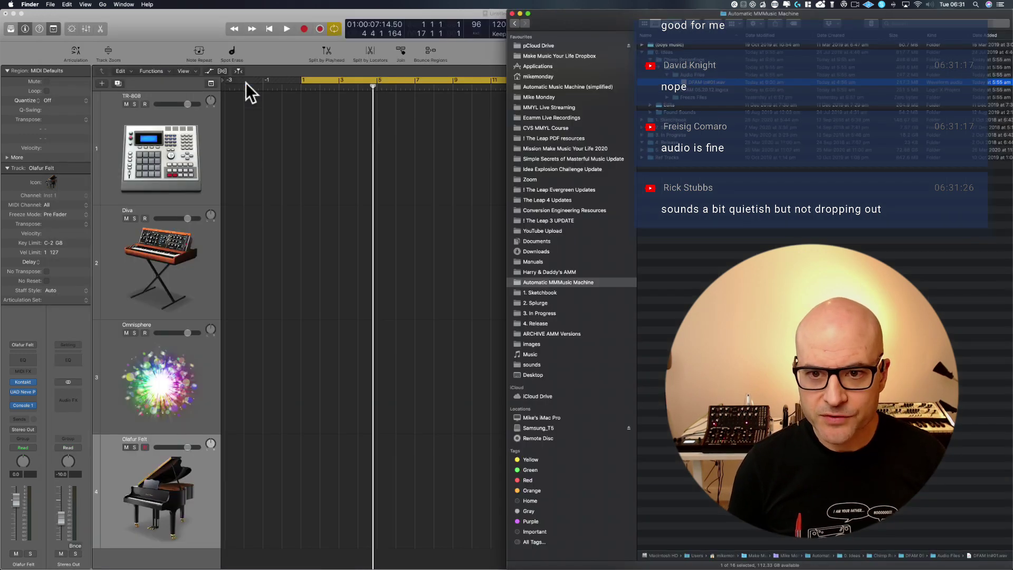
{"action": "left_click_drag", "start_coordinate": [326, 335], "coordinate": [293, 553]}
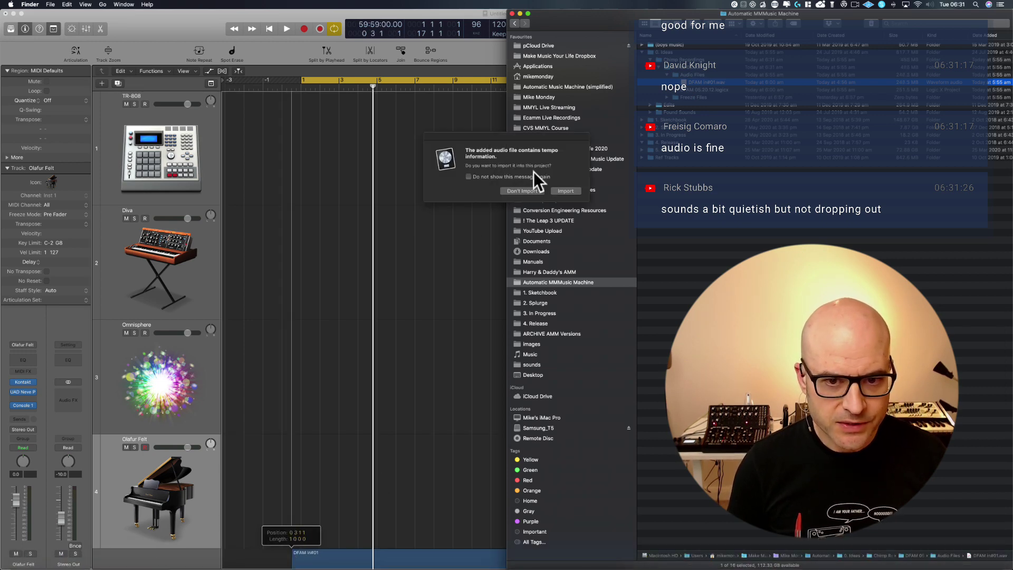
{"action": "left_click", "coordinate": [566, 190]}
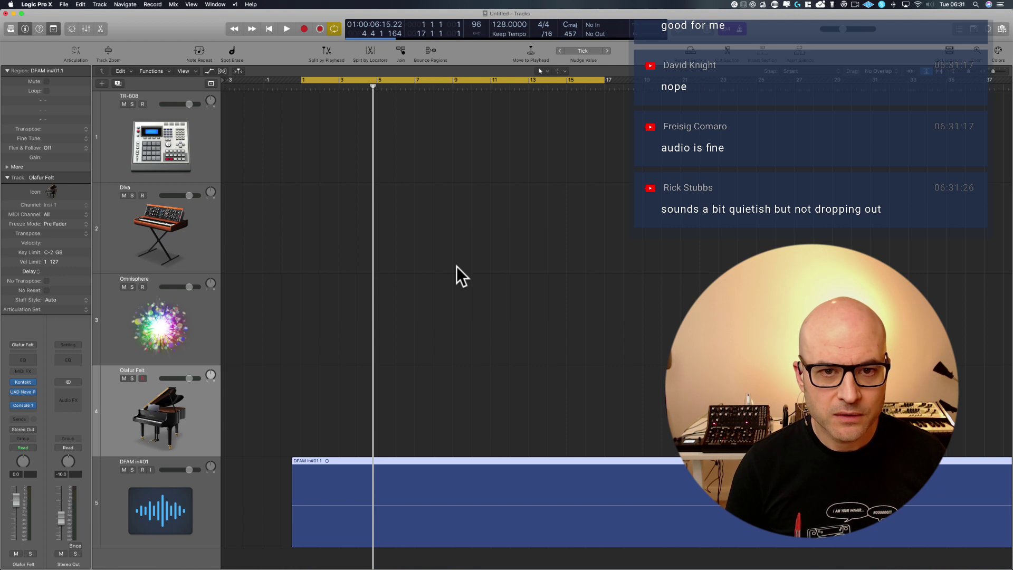
- Shift the DFAM region earlier so it starts at bar 0, and play it back with its track selected
{"action": "mouse_move", "coordinate": [426, 477]}
{"action": "left_mouse_down"}
{"action": "mouse_move", "coordinate": [406, 479]}
{"action": "mouse_move", "coordinate": [435, 475]}
{"action": "mouse_move", "coordinate": [409, 471]}
{"action": "mouse_move", "coordinate": [417, 476]}
{"action": "left_mouse_up"}
{"action": "left_click", "coordinate": [134, 499]}
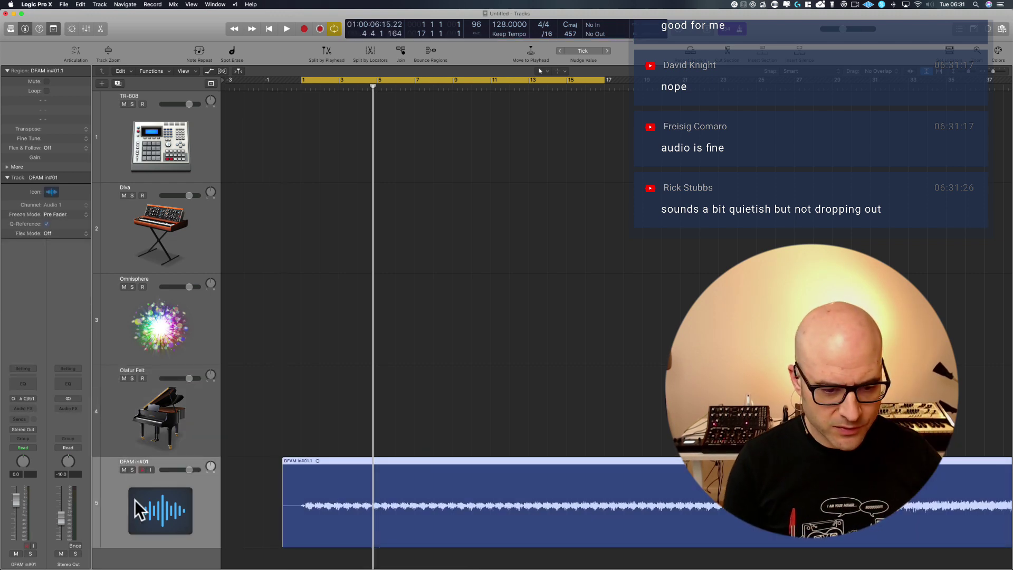
{"action": "key", "text": "space"}
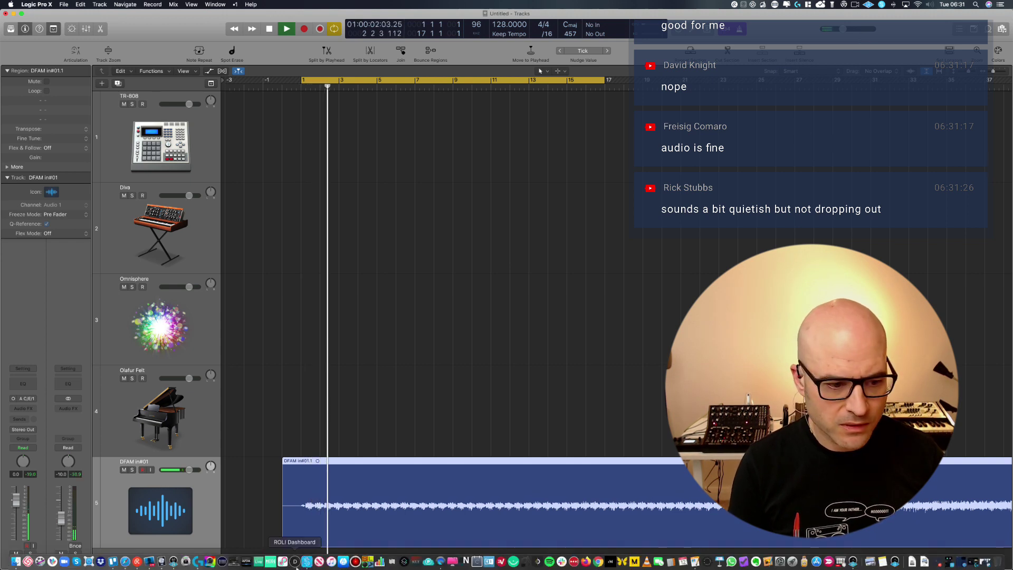
- Switch to Ecamm Live while the DFAM audio plays, return to Logic Pro X and stop playback
{"action": "left_click", "coordinate": [174, 562]}
{"action": "left_click", "coordinate": [325, 296]}
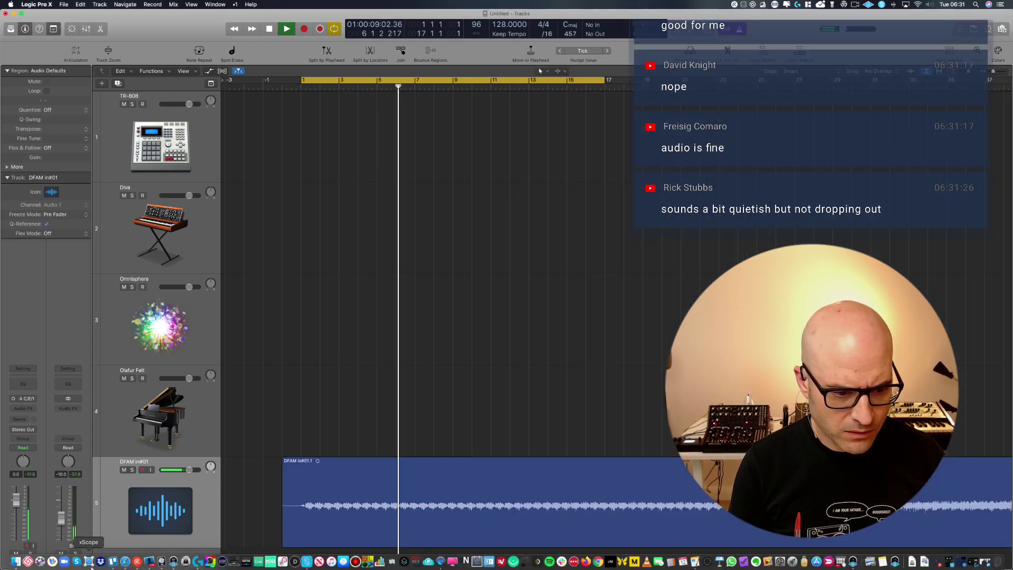
{"action": "left_click", "coordinate": [137, 562]}
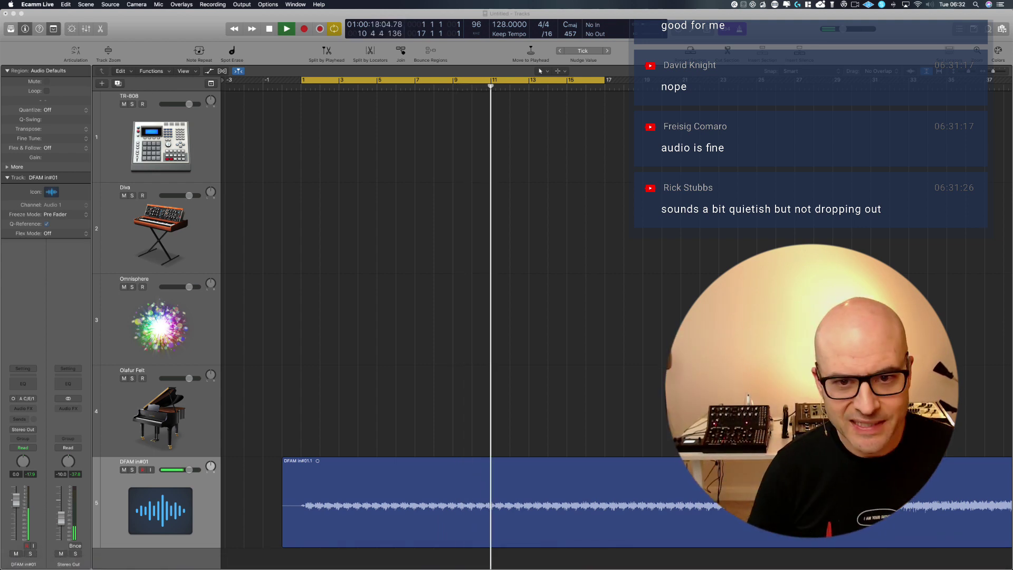
{"action": "left_click", "coordinate": [806, 170]}
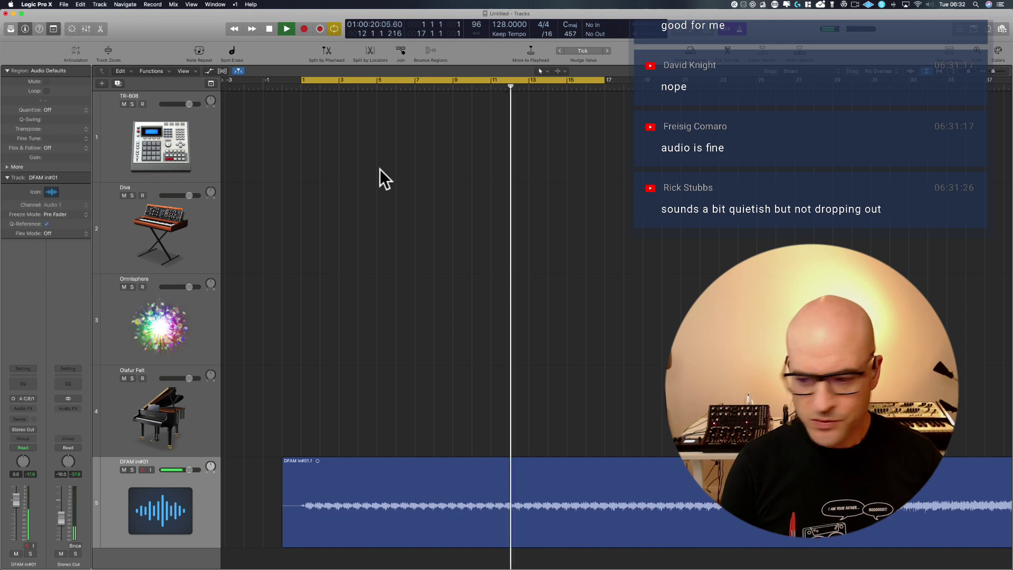
{"action": "key", "text": "space"}
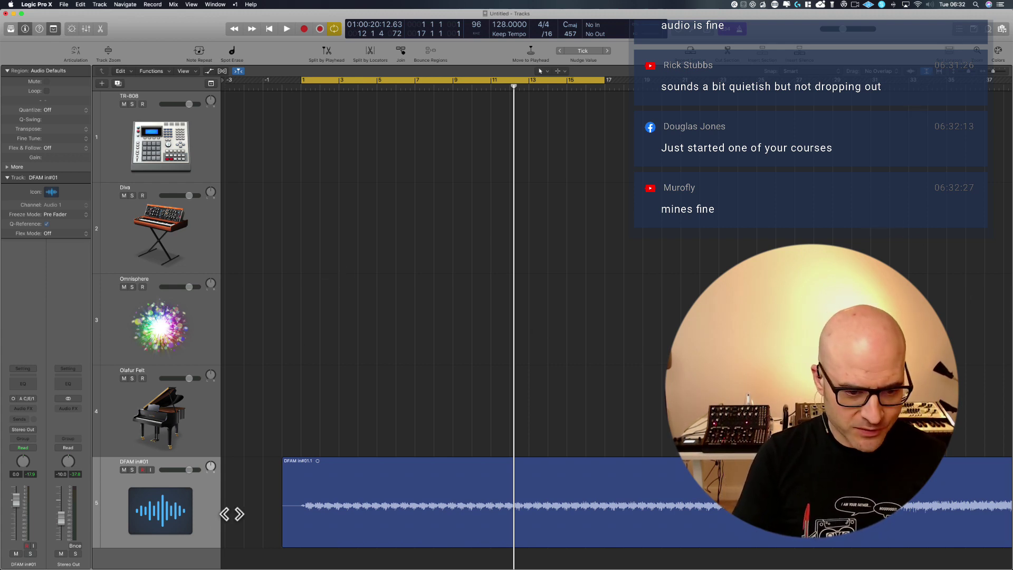
- Trim the empty lead-in off the DFAM region so it starts at bar 1, and audition the beginning
{"action": "left_click_drag", "start_coordinate": [282, 530], "coordinate": [301, 527]}
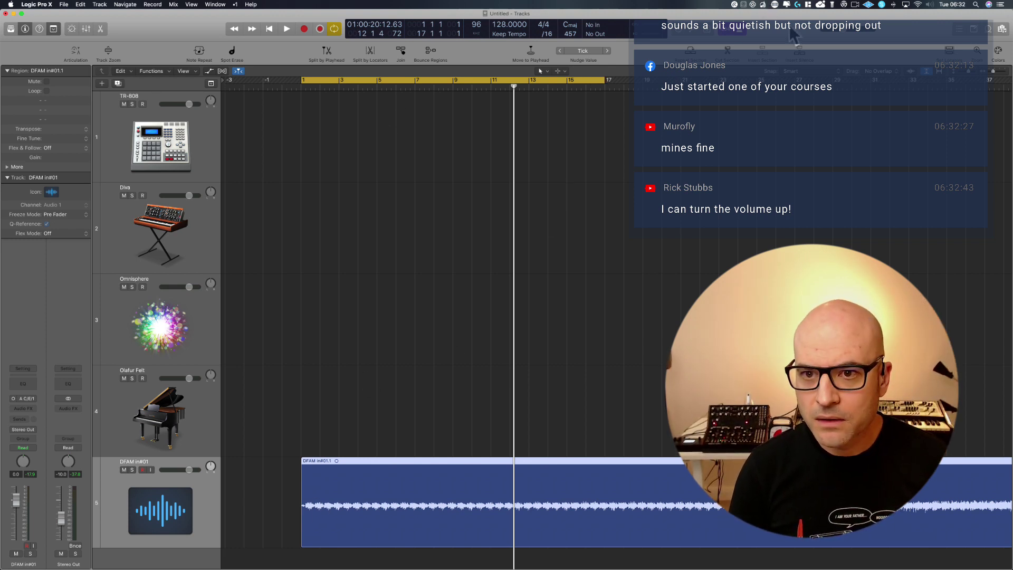
{"action": "key", "text": "space"}
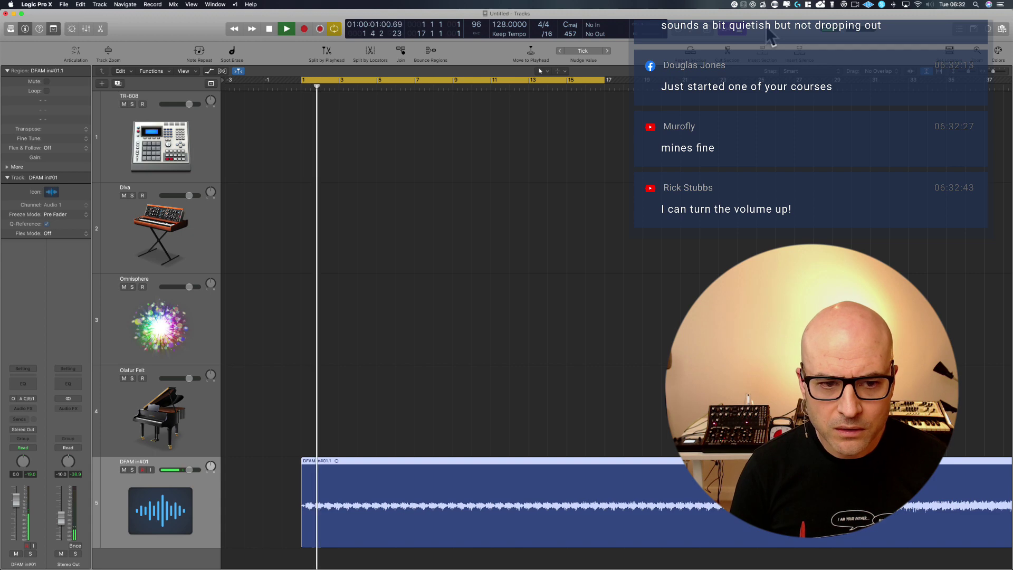
{"action": "key", "text": "space"}
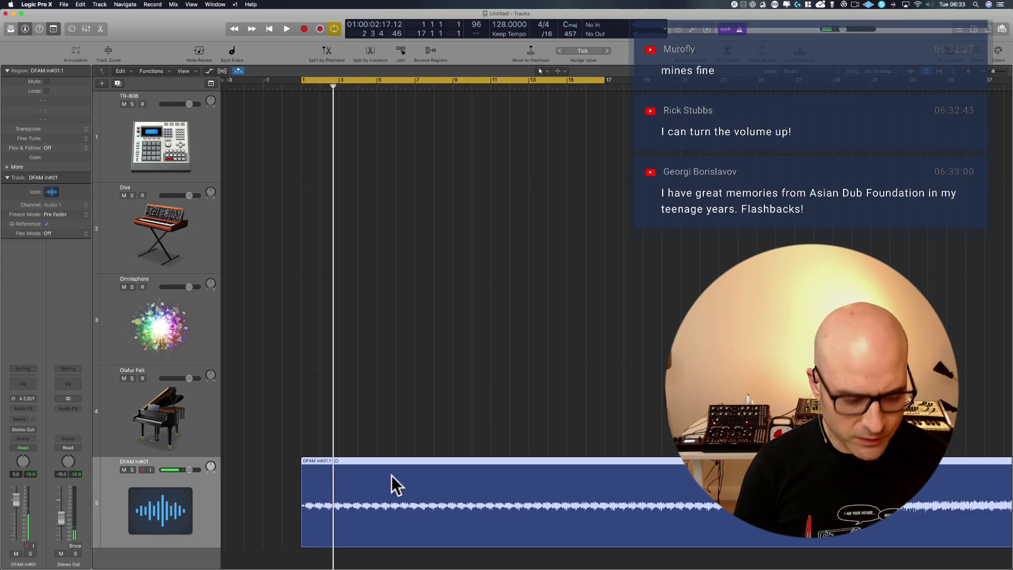
{"action": "left_click", "coordinate": [337, 382]}
- Show all channels in the mixer and route the Click and Preview channels to Stereo Output
{"action": "key", "text": "2"}
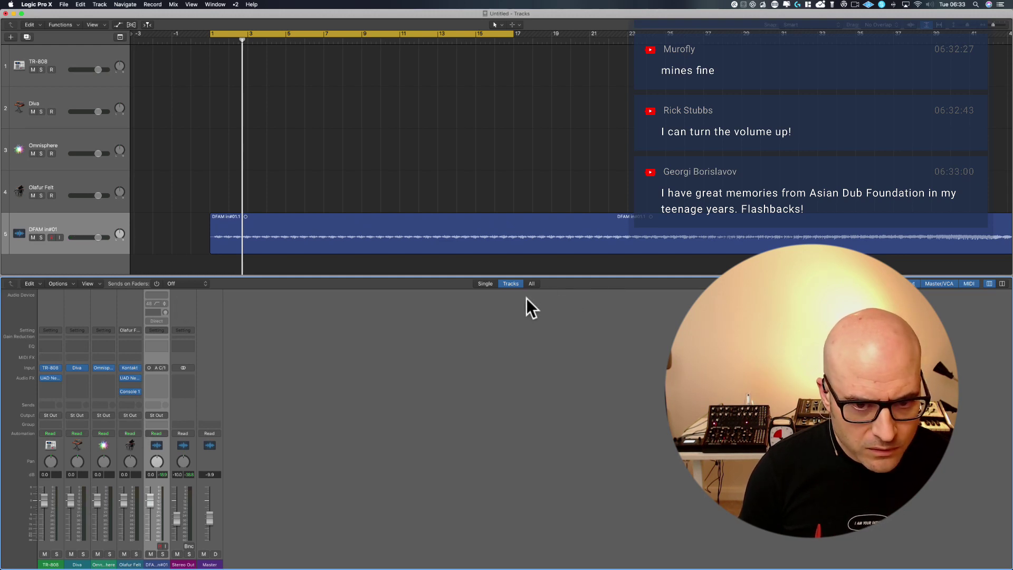
{"action": "left_click", "coordinate": [531, 283]}
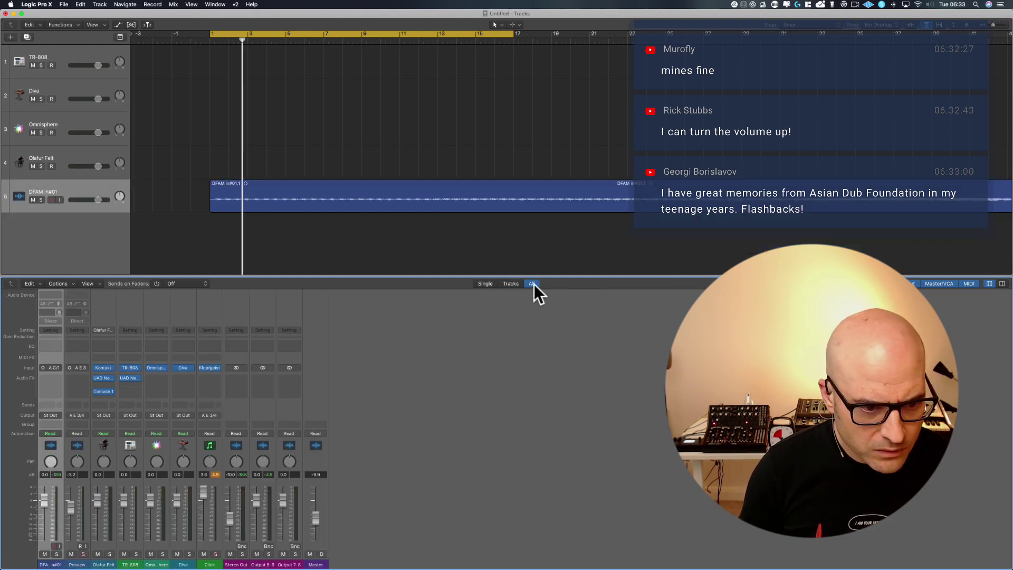
{"action": "left_click", "coordinate": [211, 416]}
{"action": "mouse_move", "coordinate": [215, 446]}
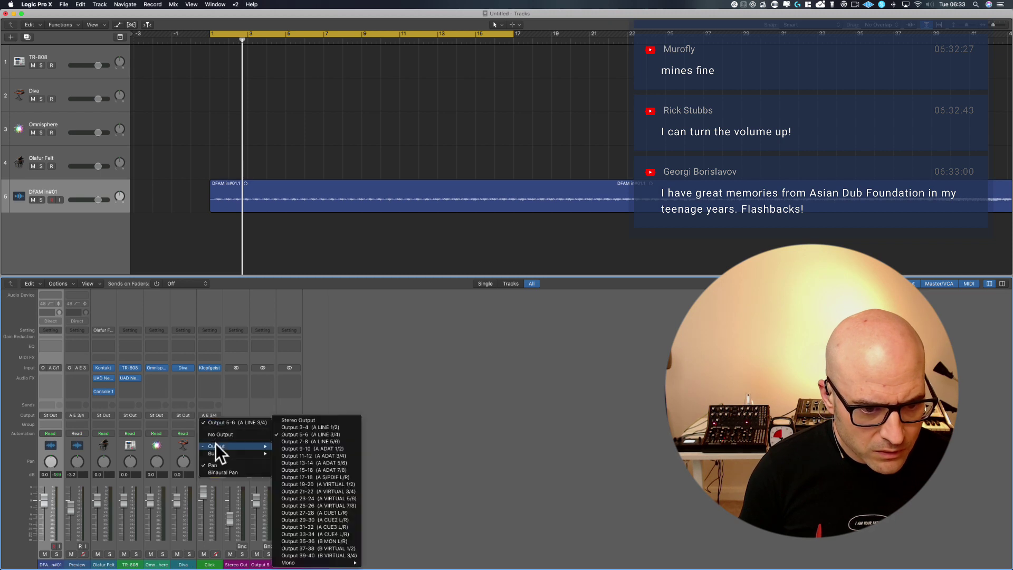
{"action": "left_click", "coordinate": [320, 419]}
{"action": "left_click", "coordinate": [85, 415]}
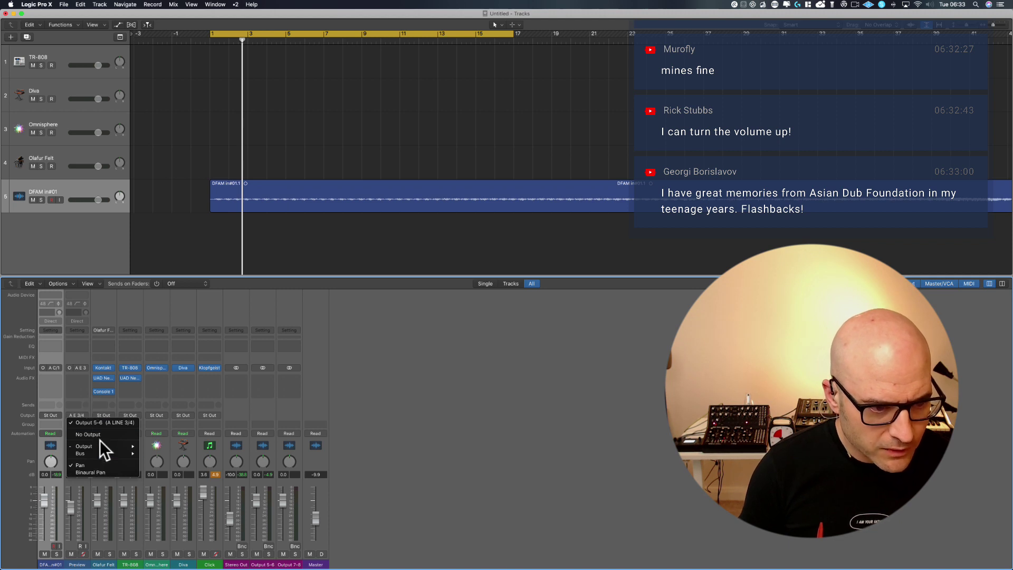
{"action": "mouse_move", "coordinate": [103, 445]}
{"action": "left_click", "coordinate": [176, 421]}
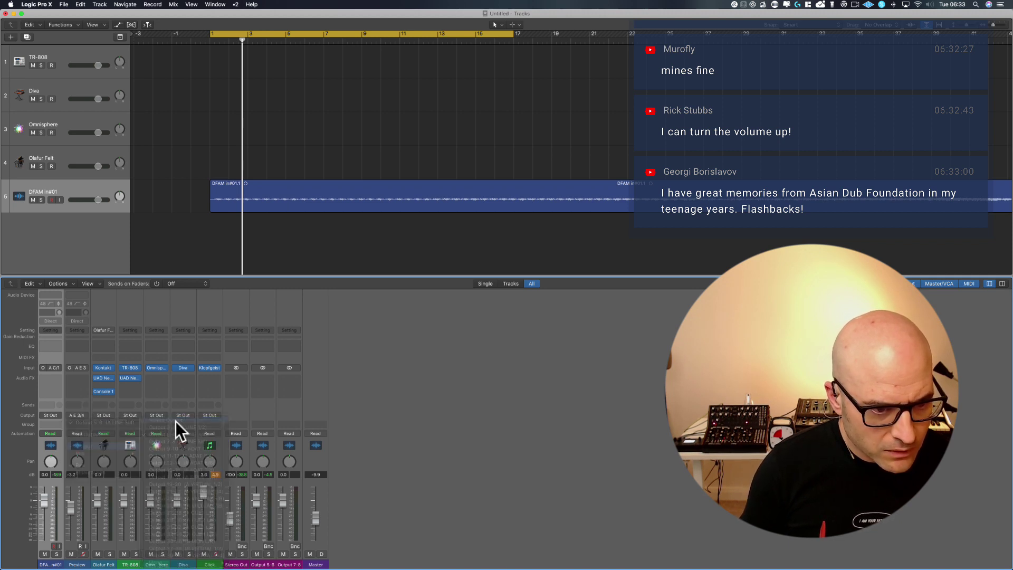
- Play the DFAM audio with the metronome and reset the Click channel's fader to 0 dB
{"action": "key", "text": "space"}
{"action": "key", "text": "space"}
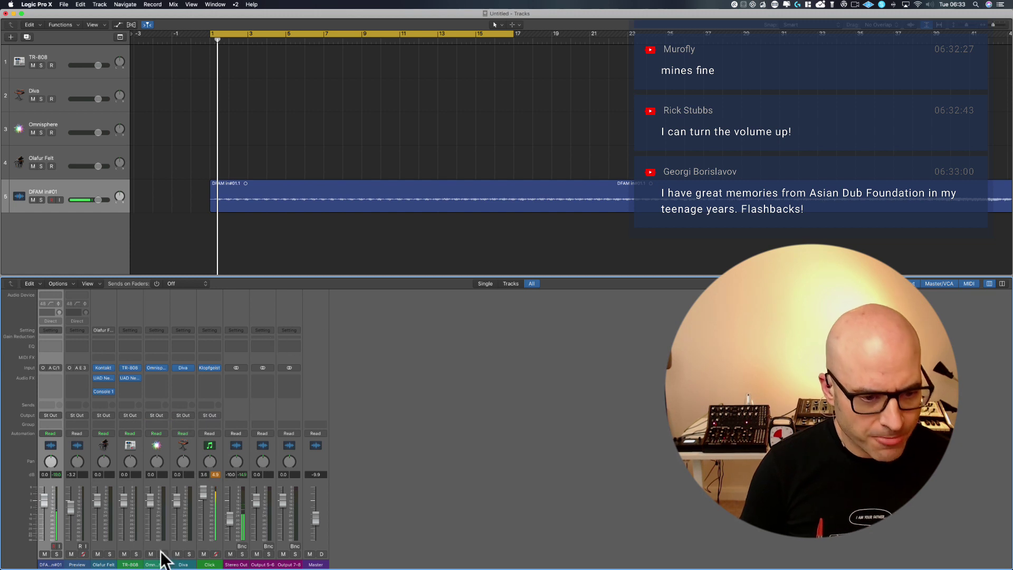
{"action": "left_click", "coordinate": [199, 493], "text": "alt"}
{"action": "key", "text": "space"}
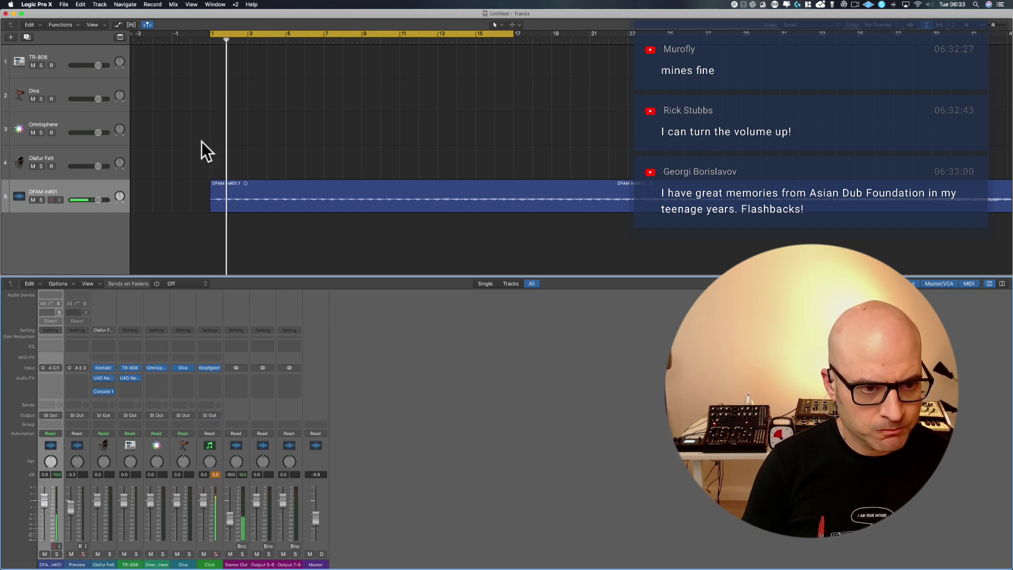
- Move the DFAM region about one and a half beats earlier to match the click, and extend its start slightly
{"action": "left_click_drag", "start_coordinate": [203, 244], "coordinate": [251, 139], "text": "ctrl+alt"}
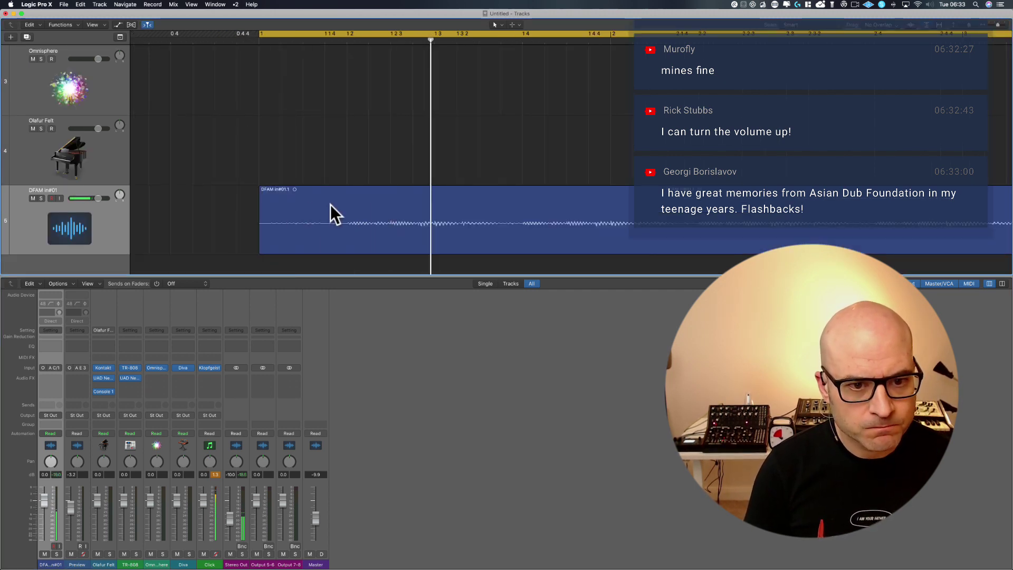
{"action": "left_click_drag", "start_coordinate": [369, 211], "coordinate": [240, 199]}
{"action": "scroll", "coordinate": [240, 199], "scroll_direction": "left", "scroll_amount": 5}
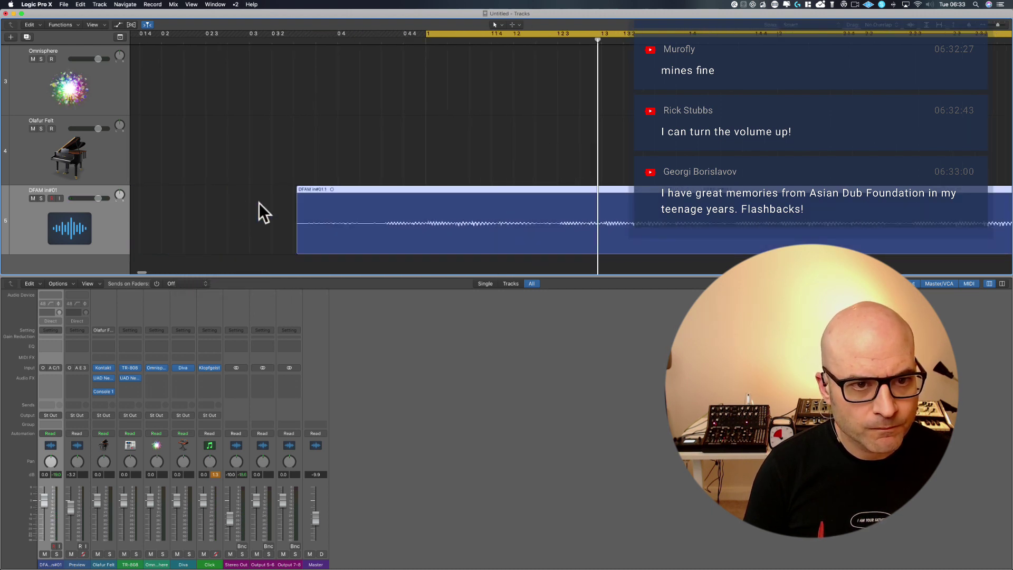
{"action": "left_click_drag", "start_coordinate": [343, 220], "coordinate": [341, 220]}
{"action": "key", "text": "space"}
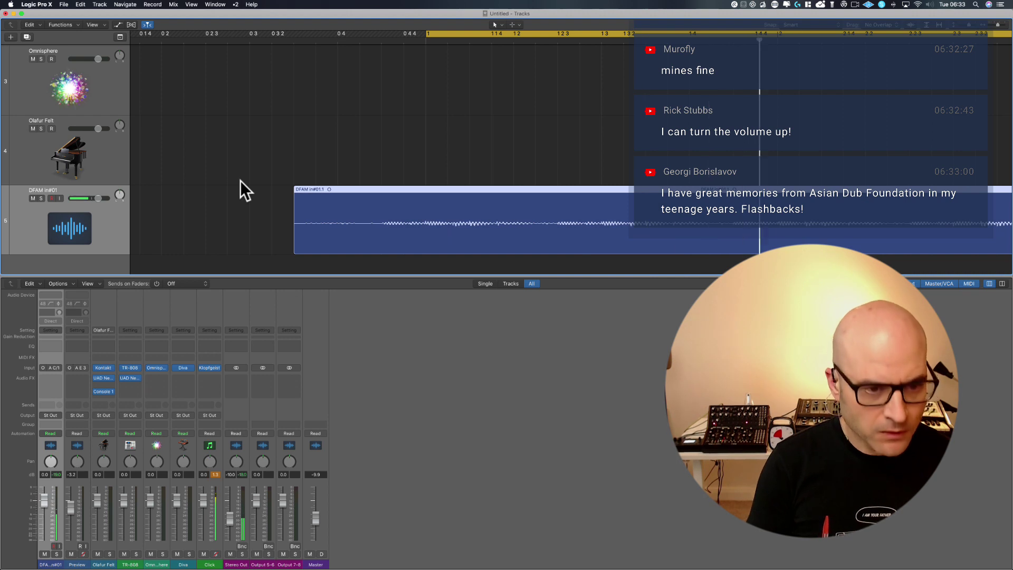
{"action": "key", "text": "z"}
{"action": "left_click_drag", "start_coordinate": [204, 208], "coordinate": [198, 206]}
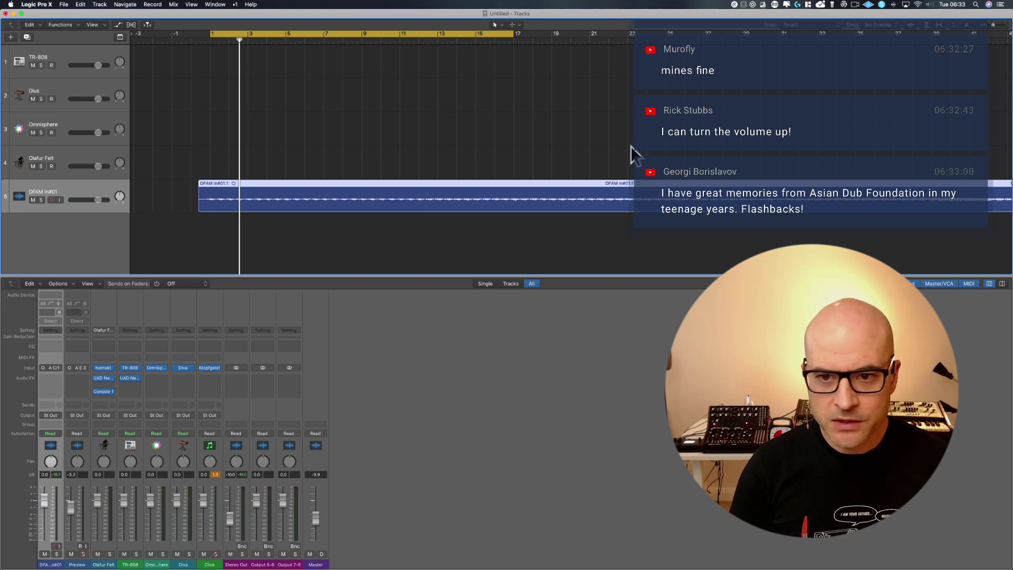
- Close the mixer and toggle the metronome
{"action": "key", "text": "1"}
{"action": "left_click", "coordinate": [739, 30]}
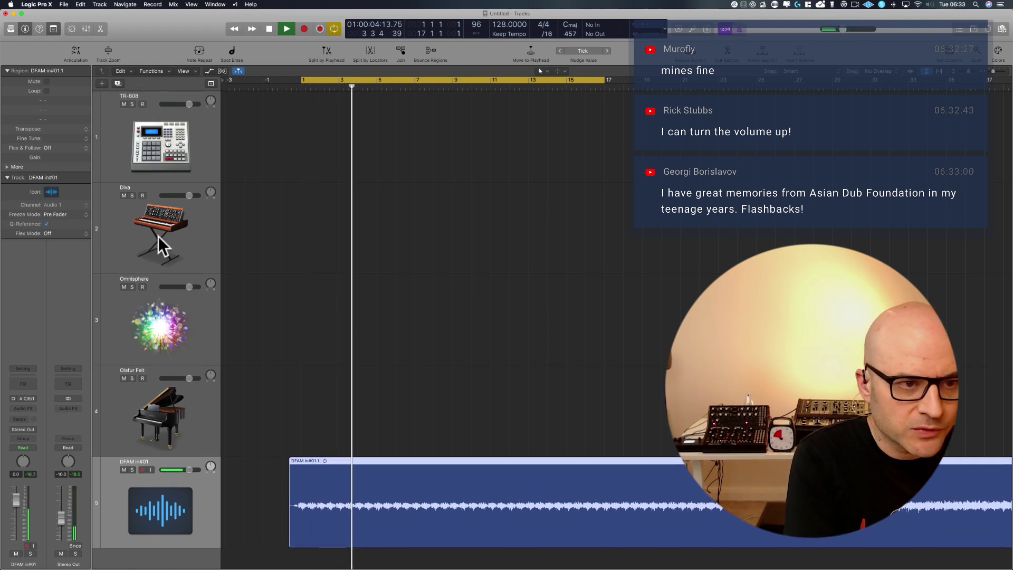
- Set the DFAM region's gain to +6 dB and reset the DFAM and Stereo Out faders to 0 dB
{"action": "left_click_drag", "start_coordinate": [15, 500], "coordinate": [16, 487]}
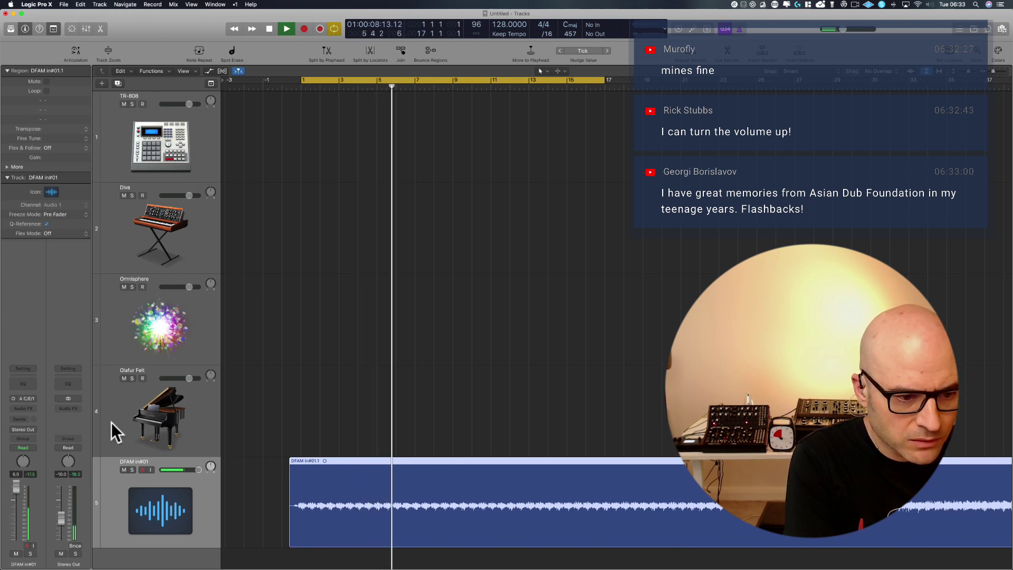
{"action": "left_click", "coordinate": [13, 486], "text": "alt"}
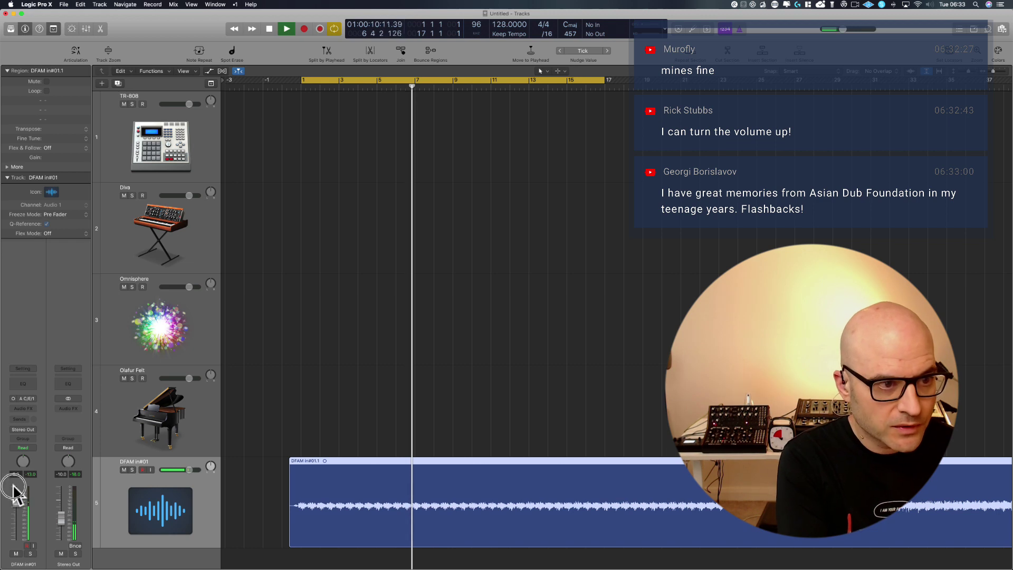
{"action": "double_click", "coordinate": [50, 157]}
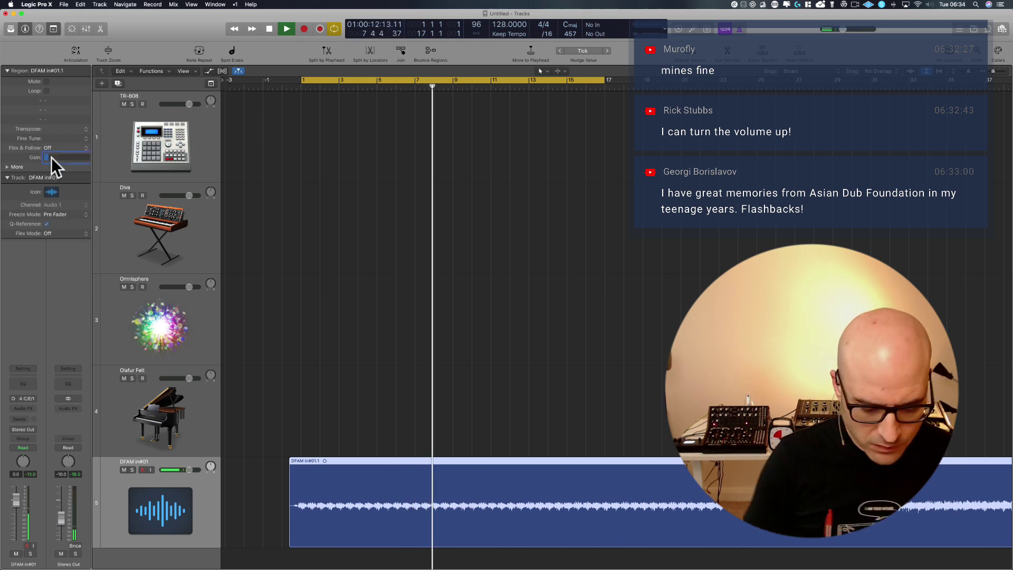
{"action": "type", "text": "6"}
{"action": "key", "text": "Return"}
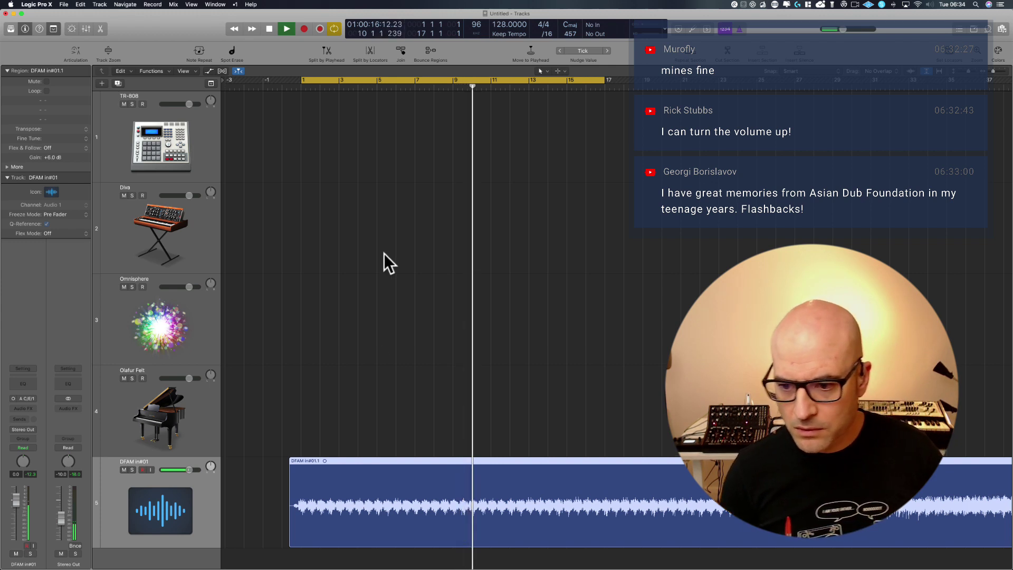
{"action": "left_click", "coordinate": [59, 517], "text": "alt"}
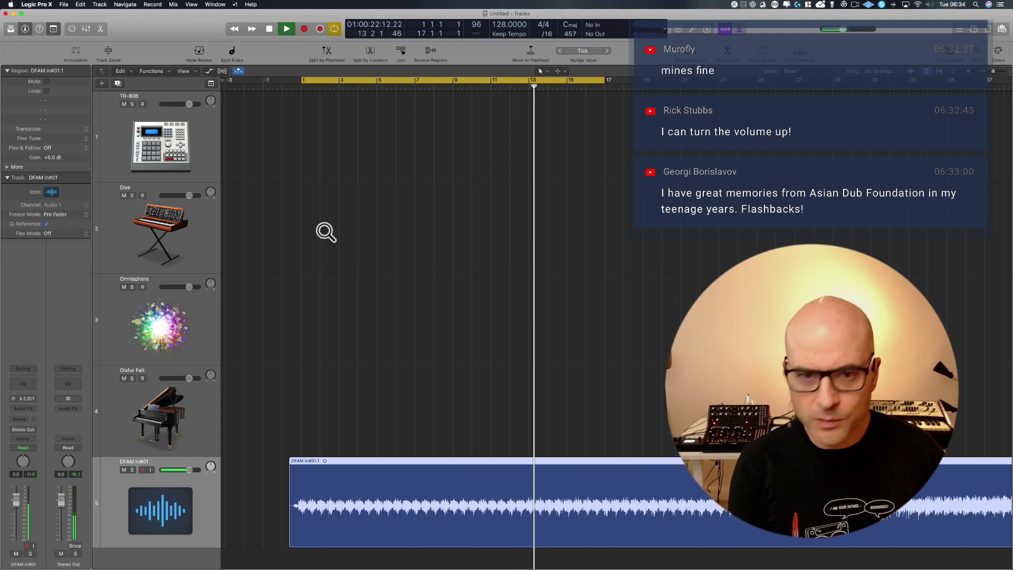
- Extend the end of the cycle range well beyond bar 17 along the DFAM region
{"action": "left_click", "coordinate": [325, 232], "text": "ctrl+alt"}
{"action": "left_click_drag", "start_coordinate": [603, 79], "coordinate": [633, 80]}
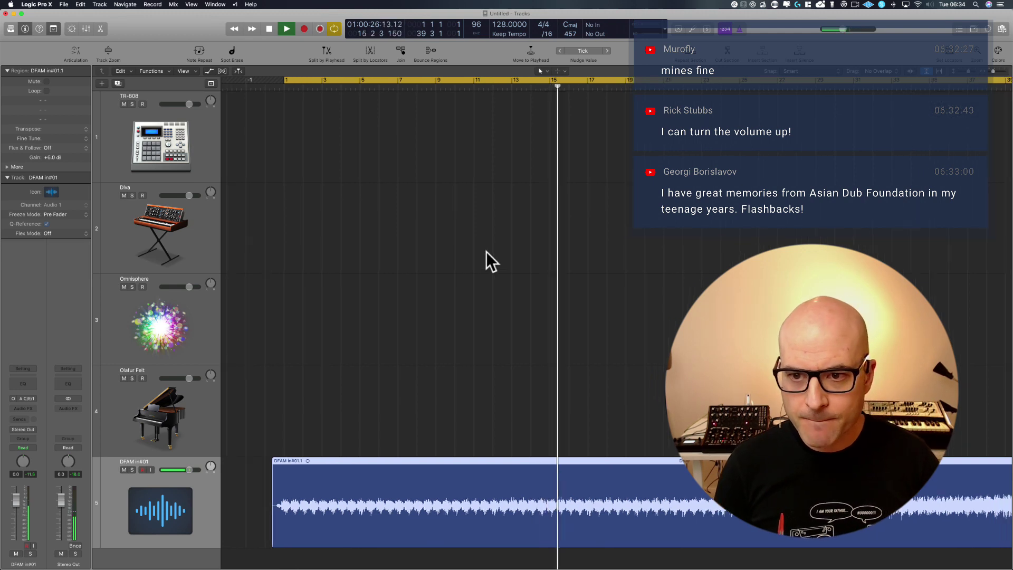
{"action": "scroll", "coordinate": [485, 251], "scroll_direction": "left", "scroll_amount": 1}
- Bring up Restream Chat, move its window further down the screen and return to Logic Pro X
{"action": "mouse_move", "coordinate": [465, 567]}
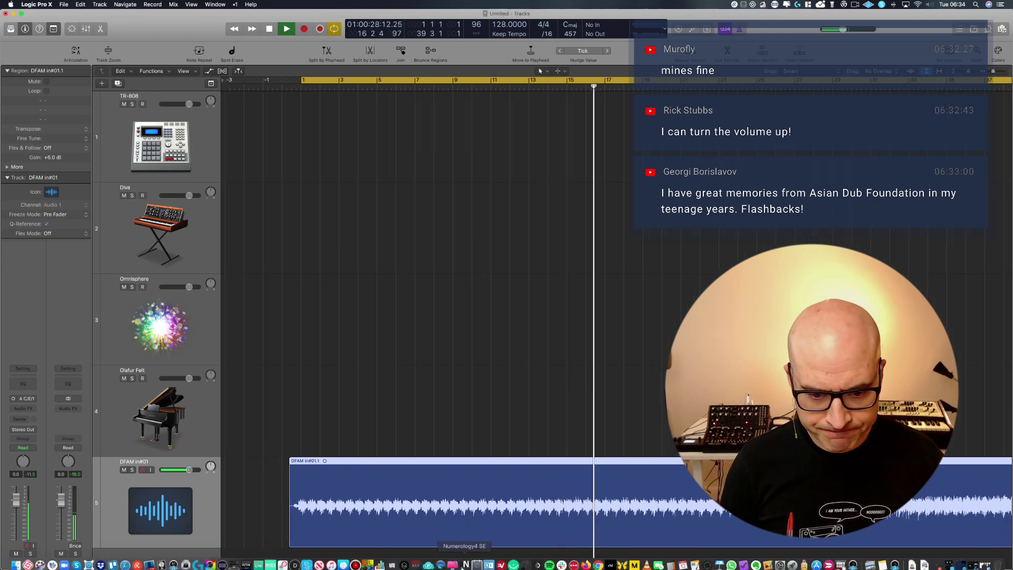
{"action": "left_click", "coordinate": [136, 563]}
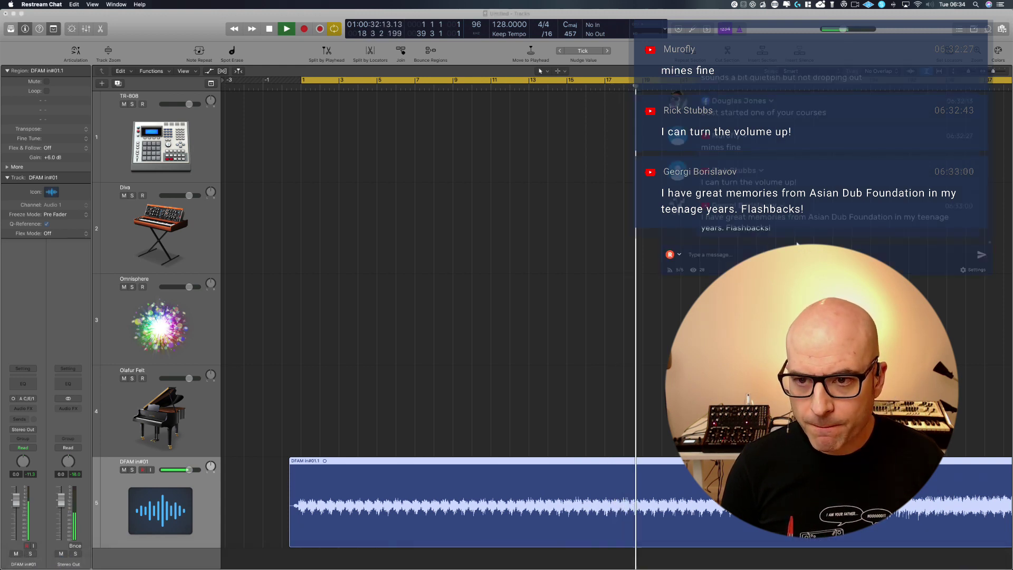
{"action": "left_click_drag", "start_coordinate": [872, 66], "coordinate": [955, 215]}
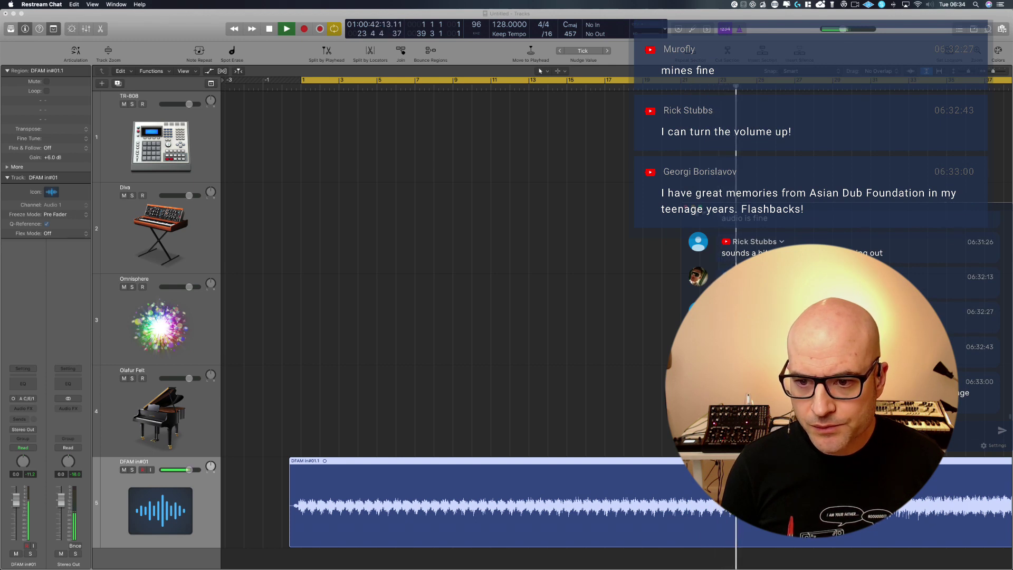
{"action": "left_click", "coordinate": [365, 216]}
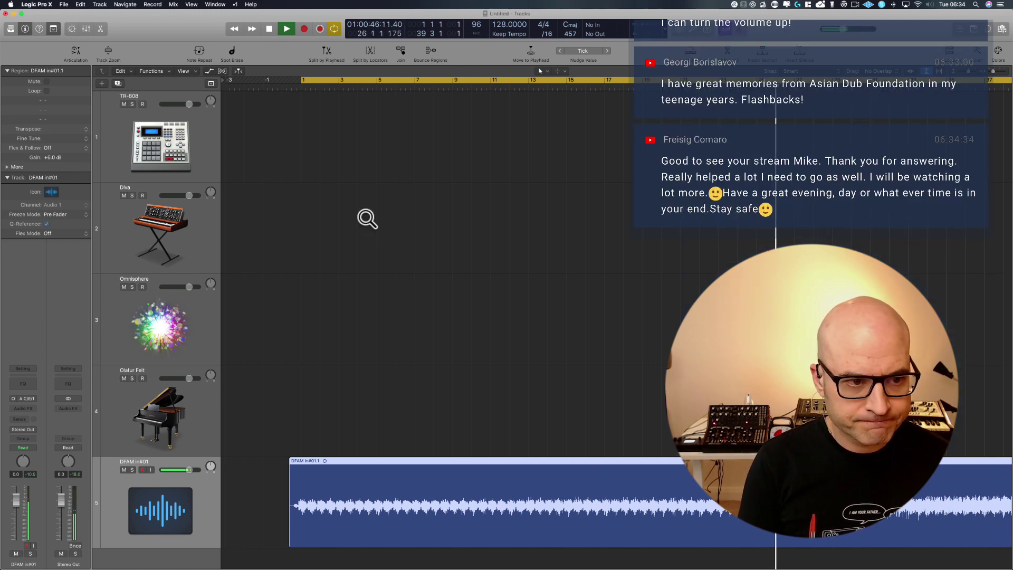
- Open Omnisphere's full patch browser from the Omnisphere track and load the Weighting patch from the end of the list
{"action": "left_click", "coordinate": [147, 305]}
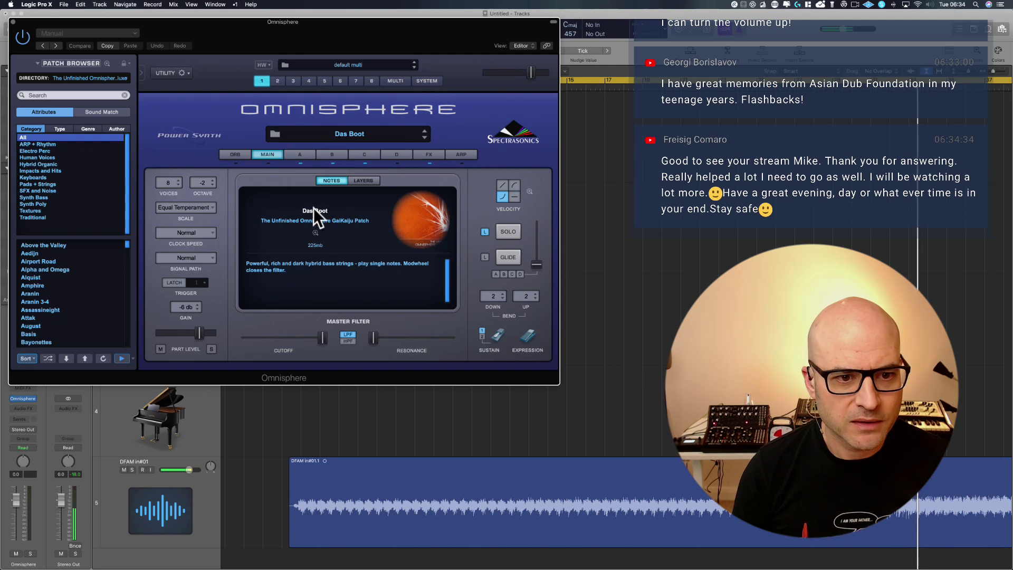
{"action": "left_click", "coordinate": [354, 132]}
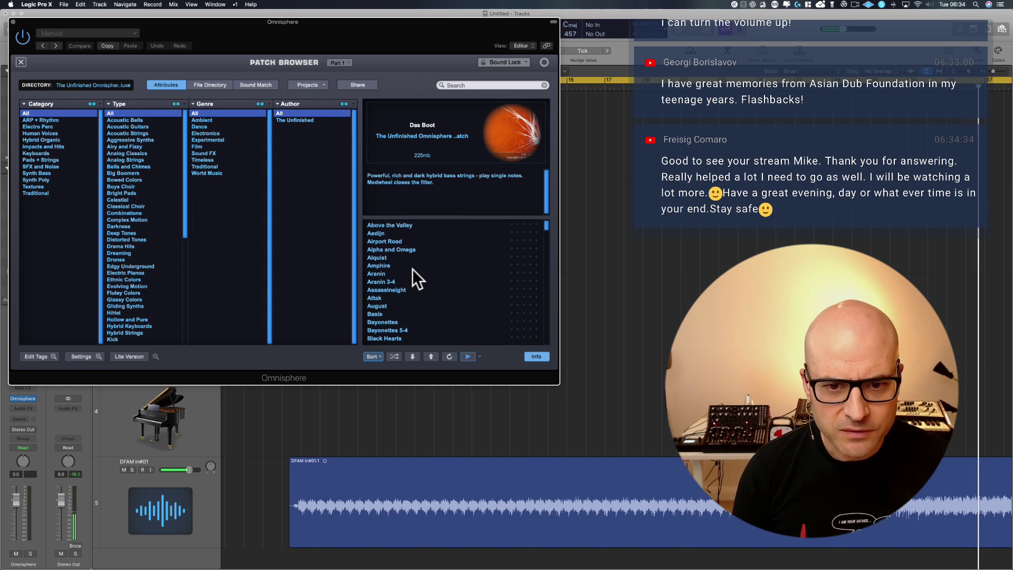
{"action": "left_click_drag", "start_coordinate": [547, 225], "coordinate": [547, 338]}
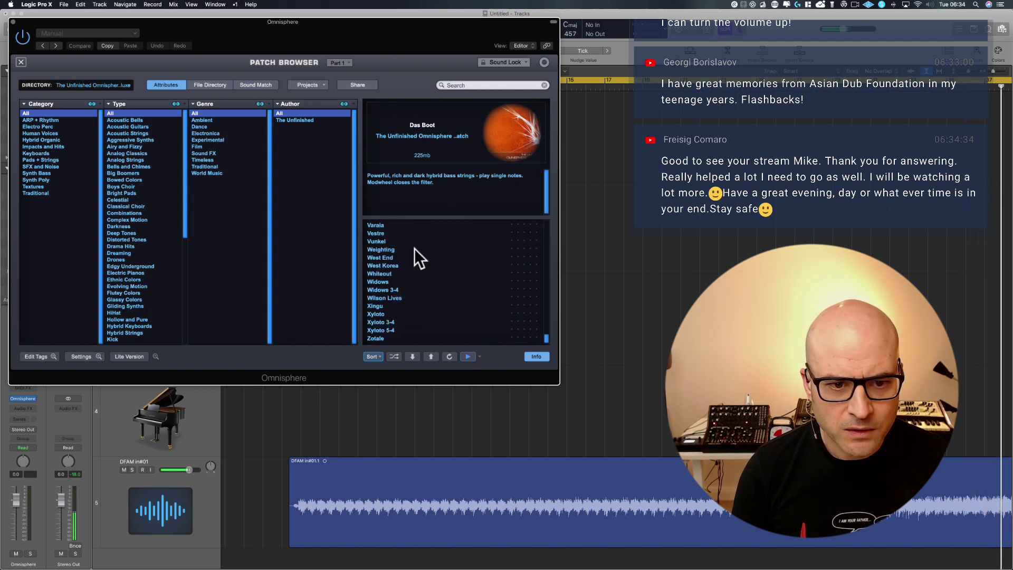
{"action": "left_click", "coordinate": [414, 249]}
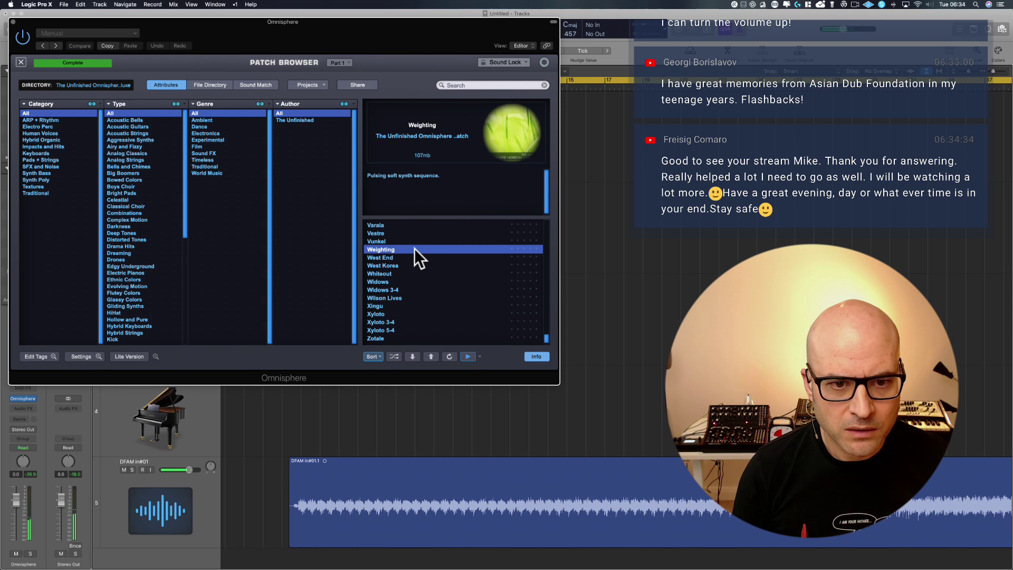
- Audition the Vunkel, Varaia and Tributaries patches alongside the DFAM playback and load the West Korea patch
{"action": "key", "text": "space"}
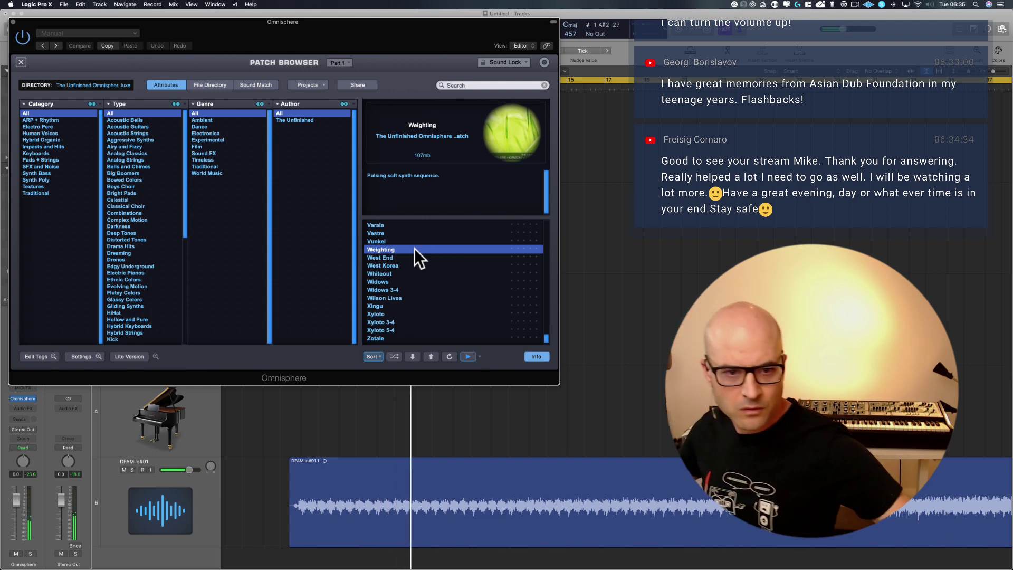
{"action": "left_click", "coordinate": [397, 239]}
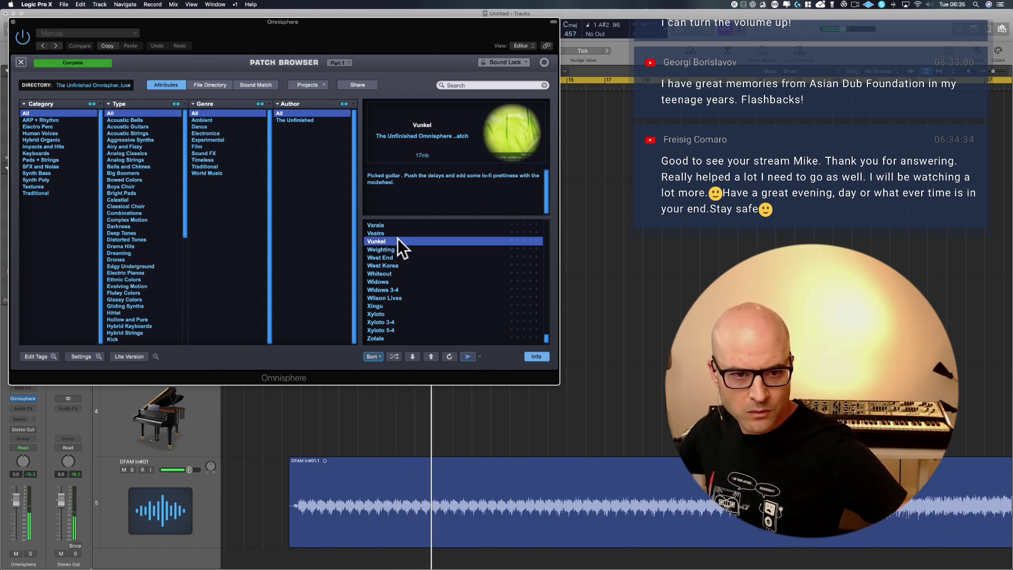
{"action": "left_click", "coordinate": [395, 224]}
{"action": "scroll", "coordinate": [396, 224], "scroll_direction": "up", "scroll_amount": 1}
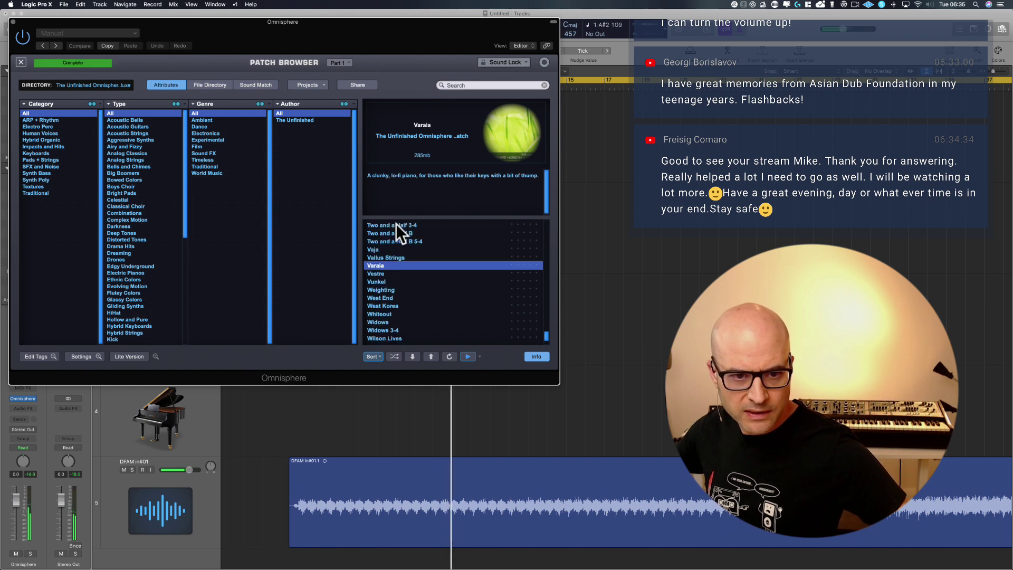
{"action": "scroll", "coordinate": [395, 224], "scroll_direction": "up", "scroll_amount": 1}
{"action": "left_click", "coordinate": [390, 239]}
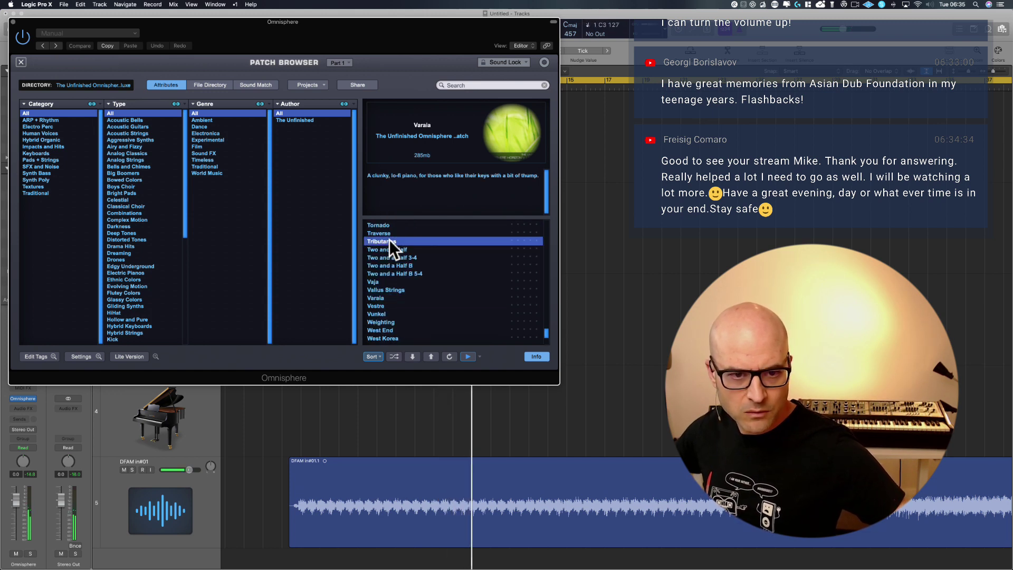
{"action": "scroll", "coordinate": [395, 258], "scroll_direction": "down", "scroll_amount": 3}
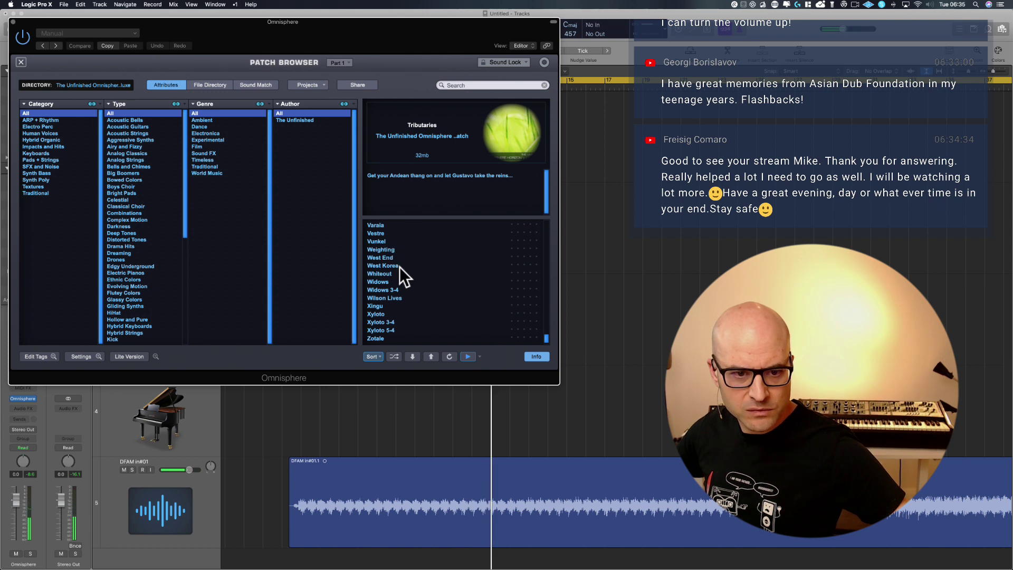
{"action": "left_click", "coordinate": [399, 265]}
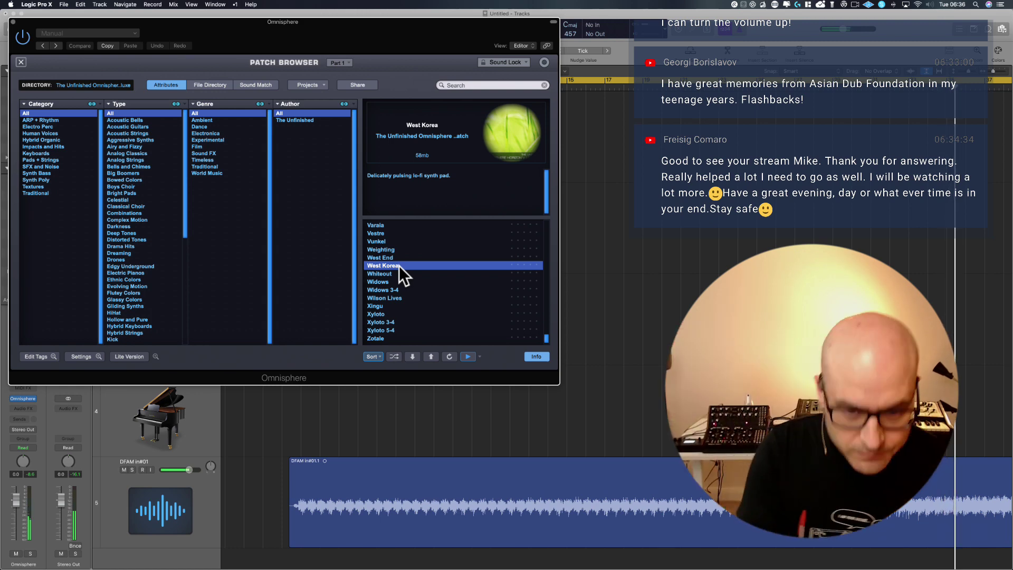
- Leave the Omnisphere plug-in, split the recorded Omnisphere region at bar 15 and delete the part before the split
{"action": "left_click", "coordinate": [12, 21]}
{"action": "scroll", "coordinate": [445, 278], "scroll_direction": "right", "scroll_amount": 5}
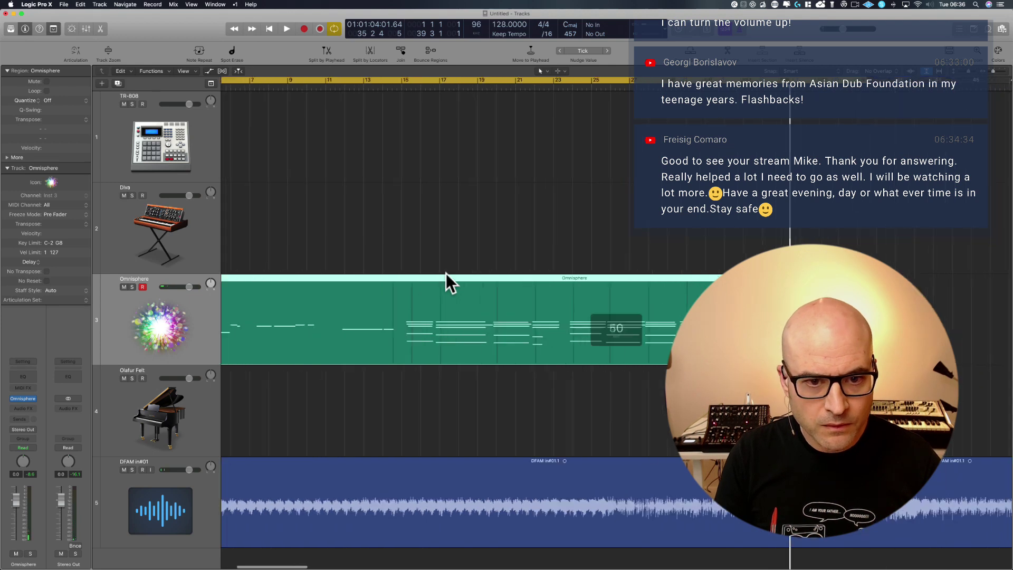
{"action": "left_click", "coordinate": [401, 83]}
{"action": "key", "text": "super+t"}
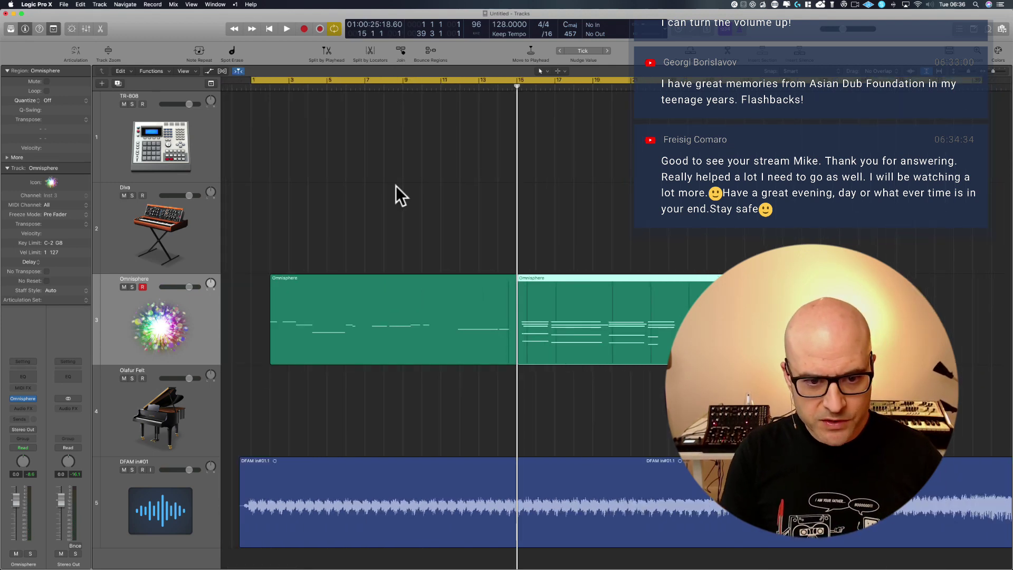
{"action": "left_click", "coordinate": [435, 302]}
{"action": "key", "text": "Delete"}
- Open the remaining Omnisphere region in the Piano Roll and quantize its notes to 1/1 Note
{"action": "left_click", "coordinate": [606, 326]}
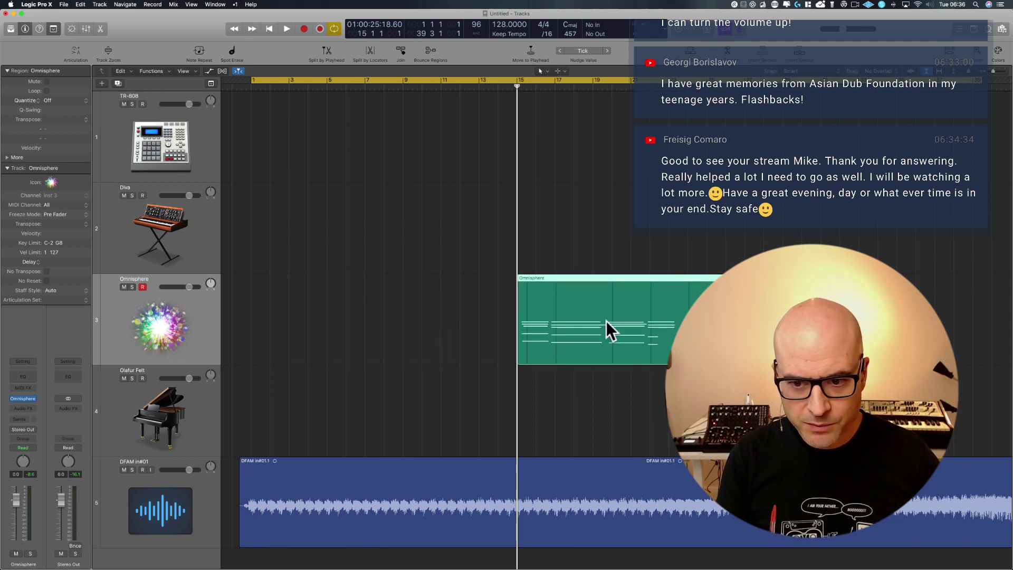
{"action": "double_click", "coordinate": [606, 320]}
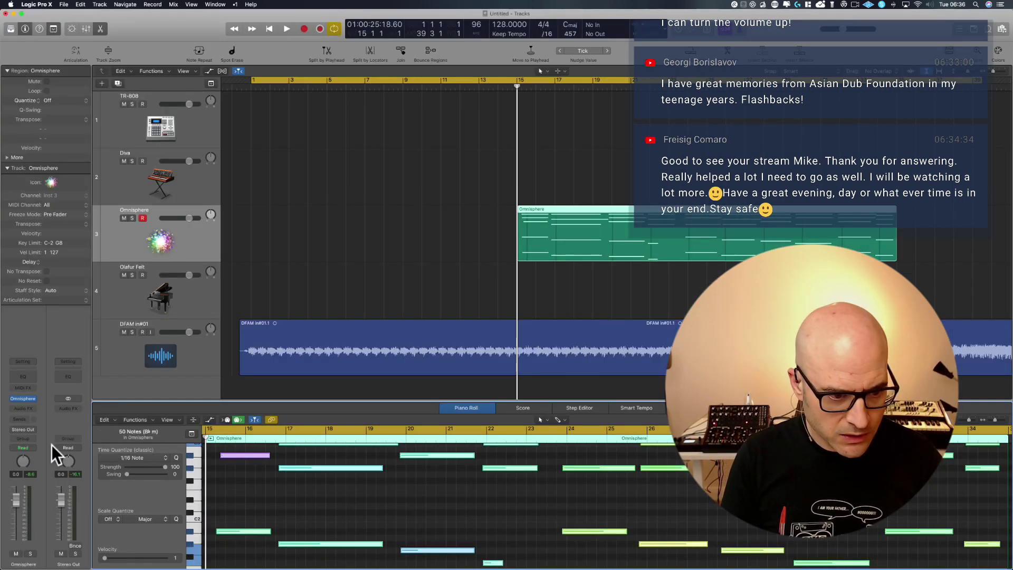
{"action": "left_click", "coordinate": [141, 458]}
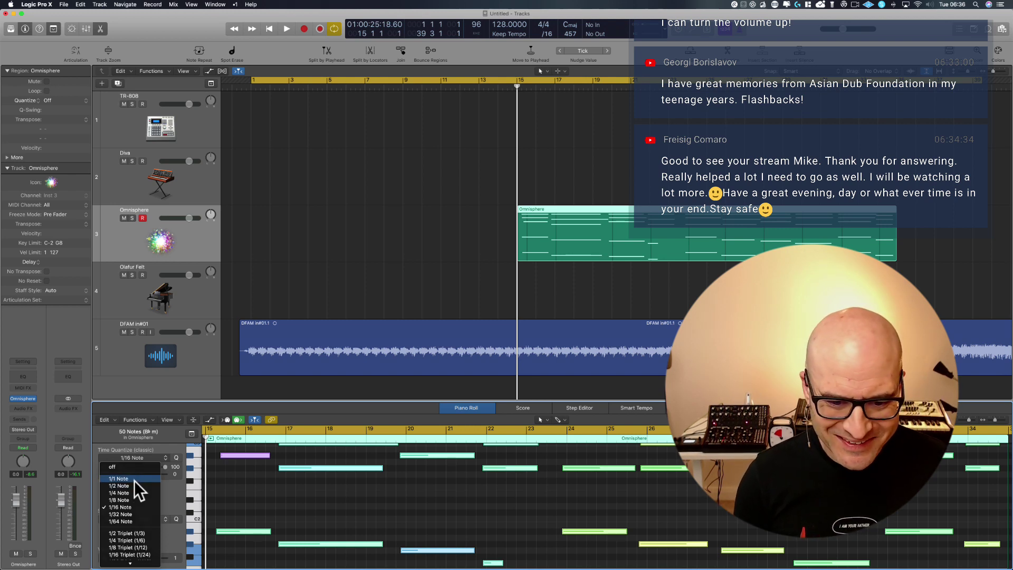
{"action": "left_click", "coordinate": [134, 480]}
- Move the Omnisphere region to start at bar 17, match the cycle range to it and play it back
{"action": "key", "text": "space"}
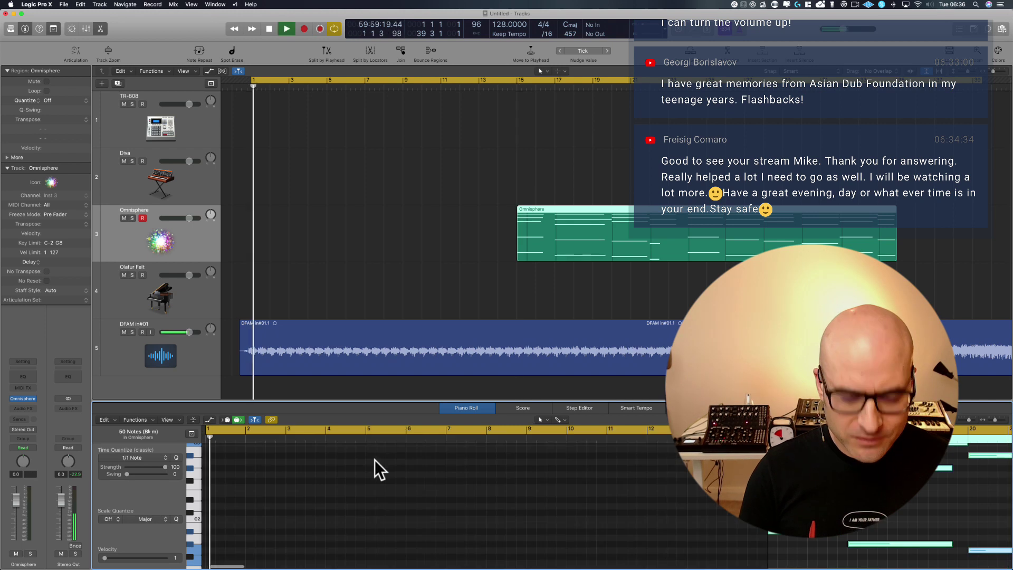
{"action": "left_click", "coordinate": [581, 198]}
{"action": "left_click_drag", "start_coordinate": [567, 209], "coordinate": [604, 203]}
{"action": "key", "text": "super+u"}
{"action": "key", "text": "space"}
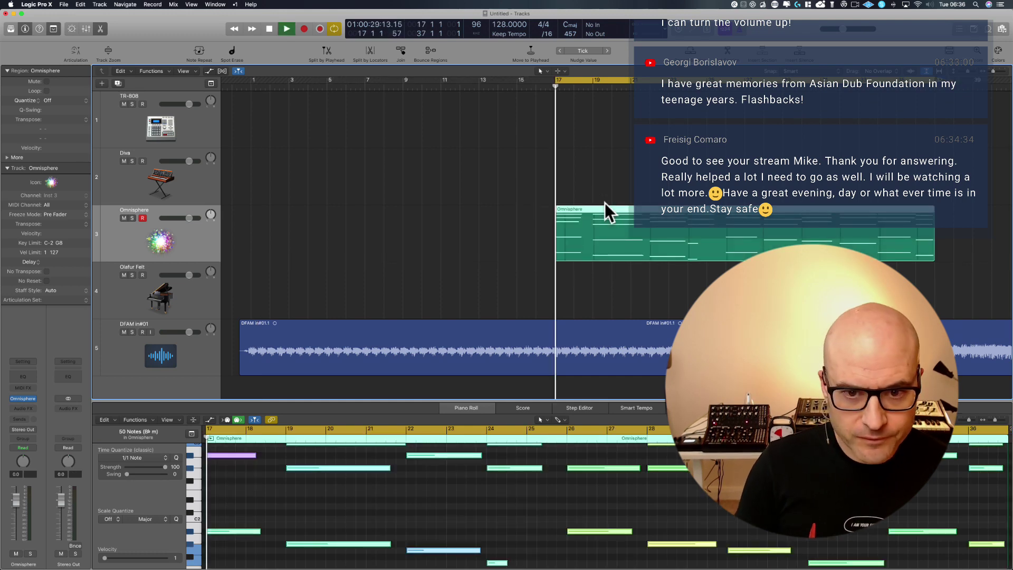
- On the Olafur Felt track, delete the short recorded region at bar 17 and move the longer one to start there
{"action": "left_click", "coordinate": [141, 289]}
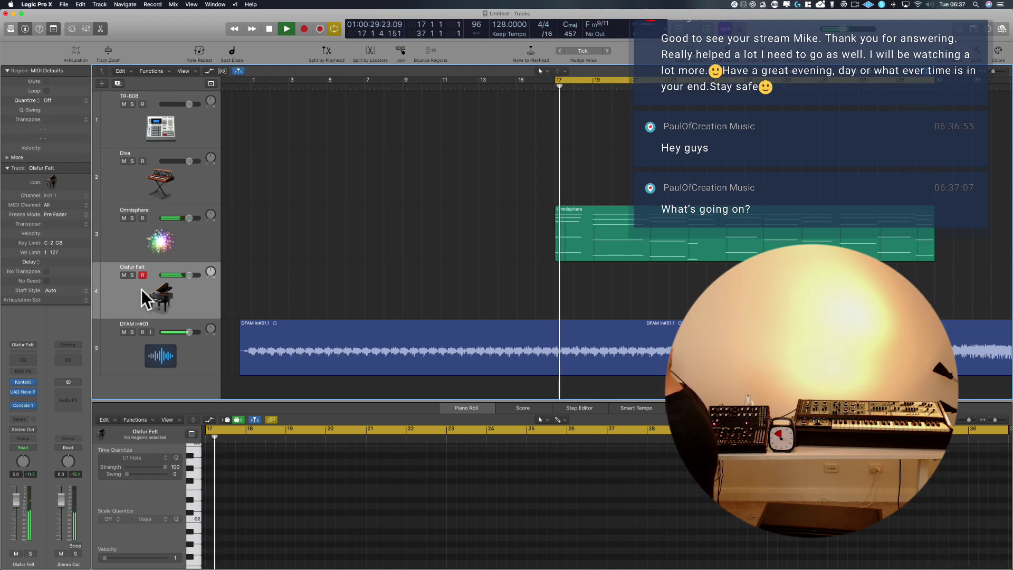
{"action": "key", "text": "space"}
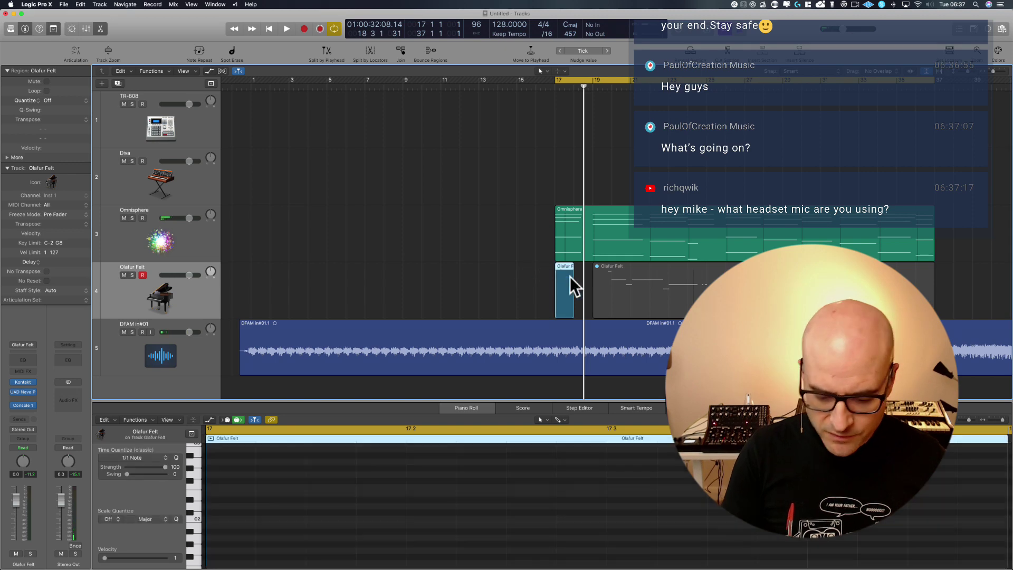
{"action": "key", "text": "Delete"}
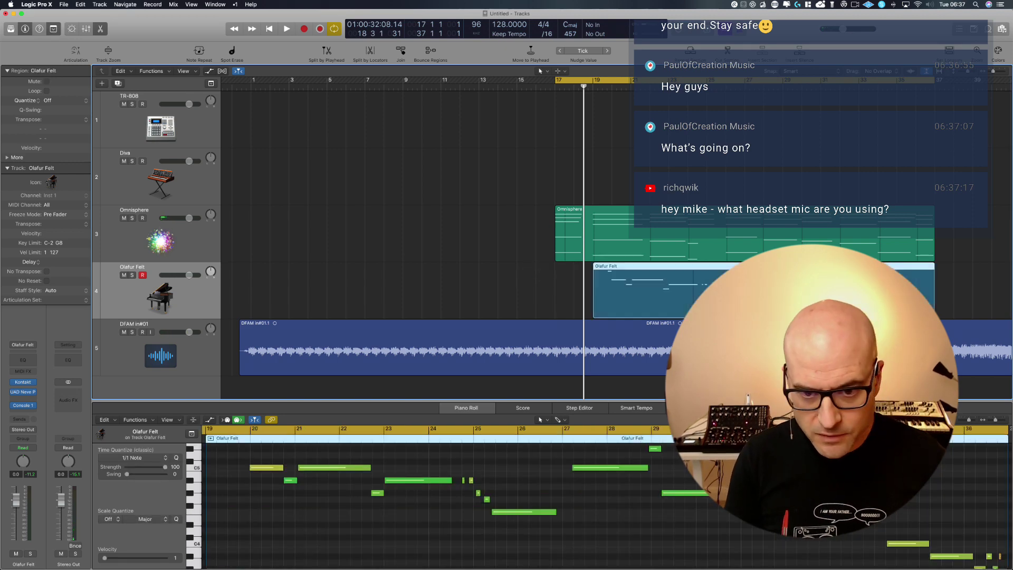
{"action": "left_click_drag", "start_coordinate": [645, 307], "coordinate": [615, 297]}
{"action": "key", "text": "space"}
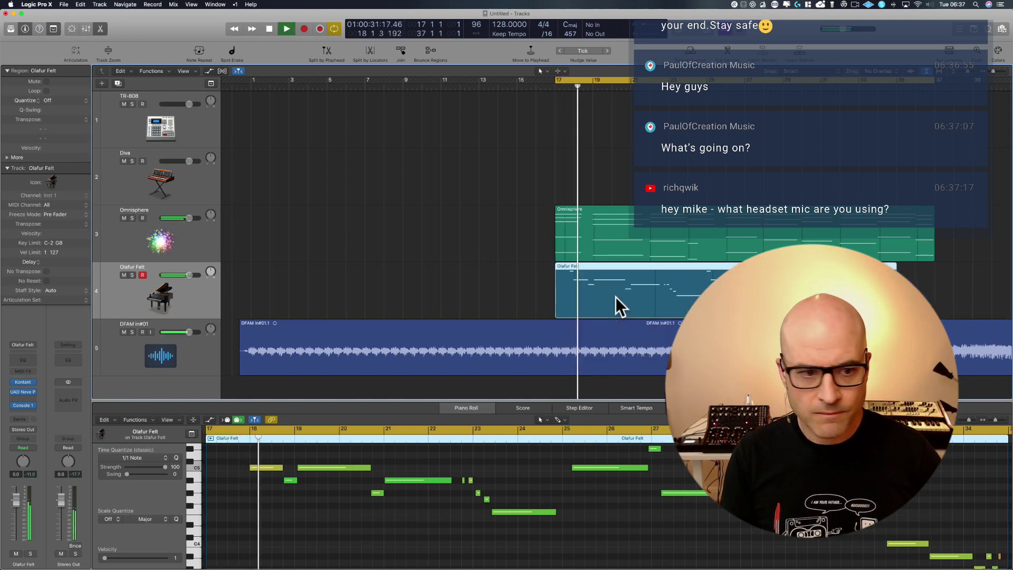
- Add a Bus 1 send to the Olafur Felt track and insert a stereo ValhallaRoom reverb on its aux channel
{"action": "left_click", "coordinate": [19, 419]}
{"action": "mouse_move", "coordinate": [19, 433]}
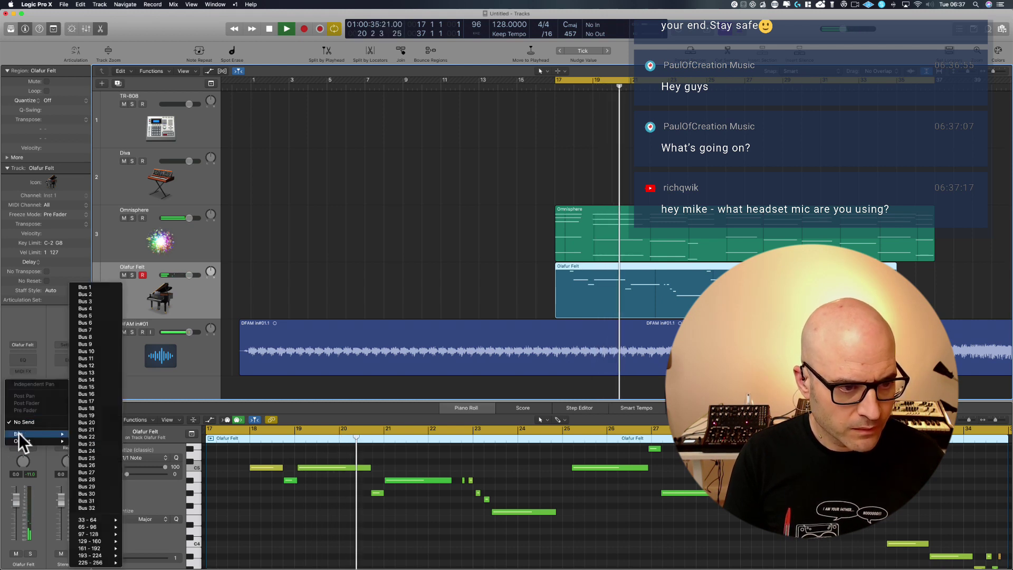
{"action": "left_click", "coordinate": [80, 286]}
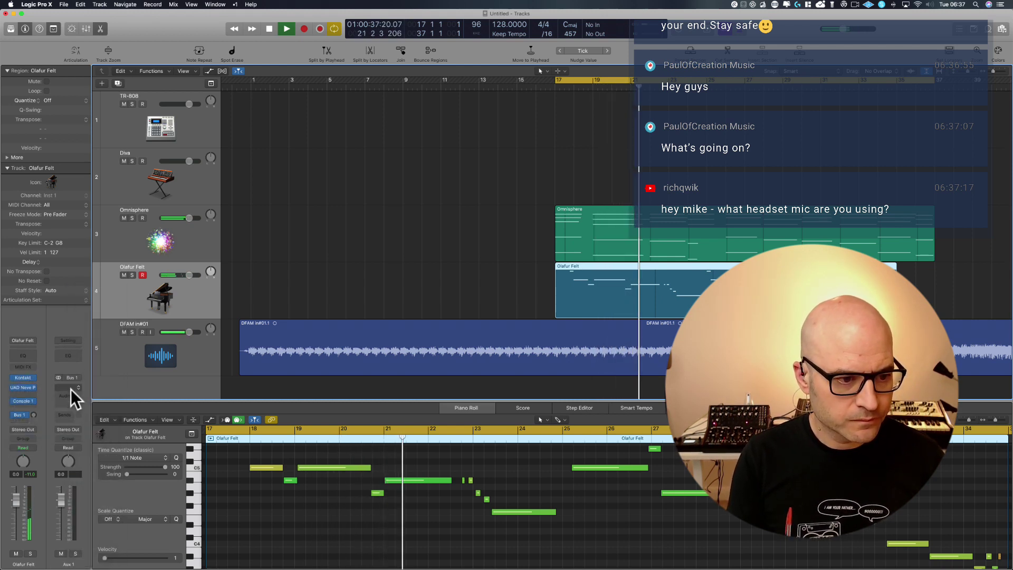
{"action": "left_click", "coordinate": [69, 387]}
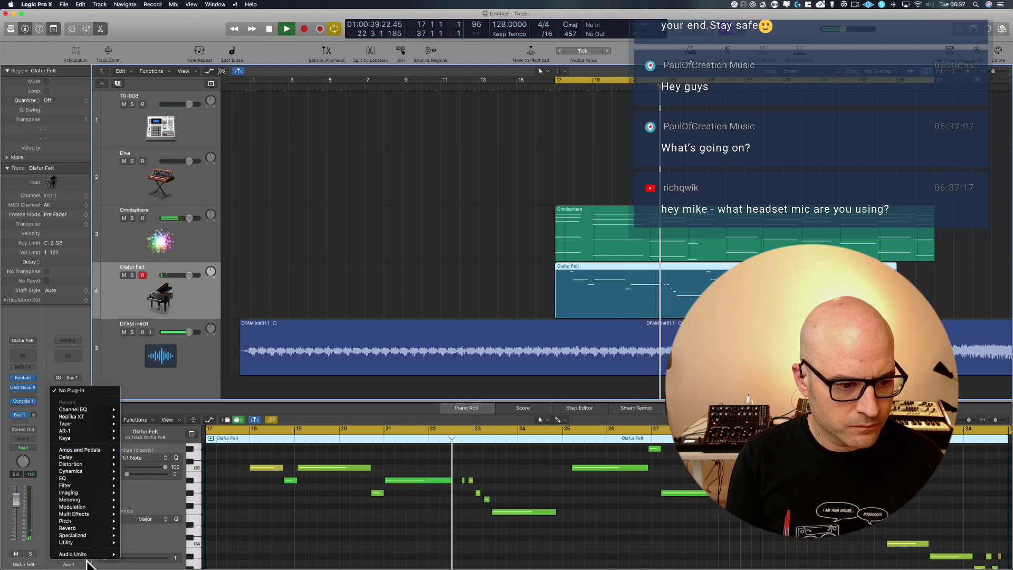
{"action": "mouse_move", "coordinate": [89, 554]}
{"action": "mouse_move", "coordinate": [165, 540]}
{"action": "mouse_move", "coordinate": [213, 534]}
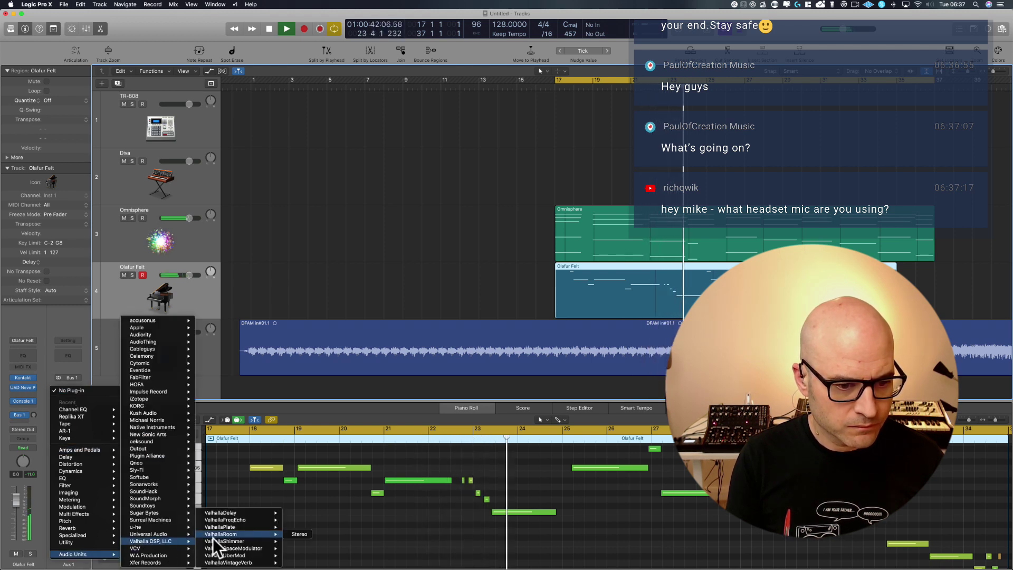
{"action": "left_click", "coordinate": [302, 541]}
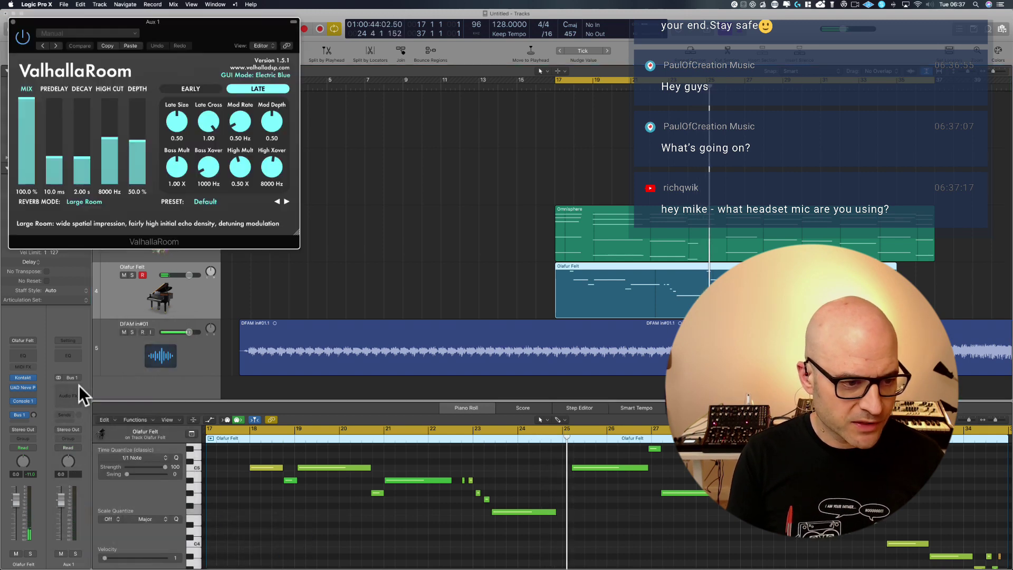
- Set the Olafur Felt track's Bus 1 send level to about -11.2 dB and close the ValhallaRoom window
{"action": "left_click", "coordinate": [32, 415], "text": "alt"}
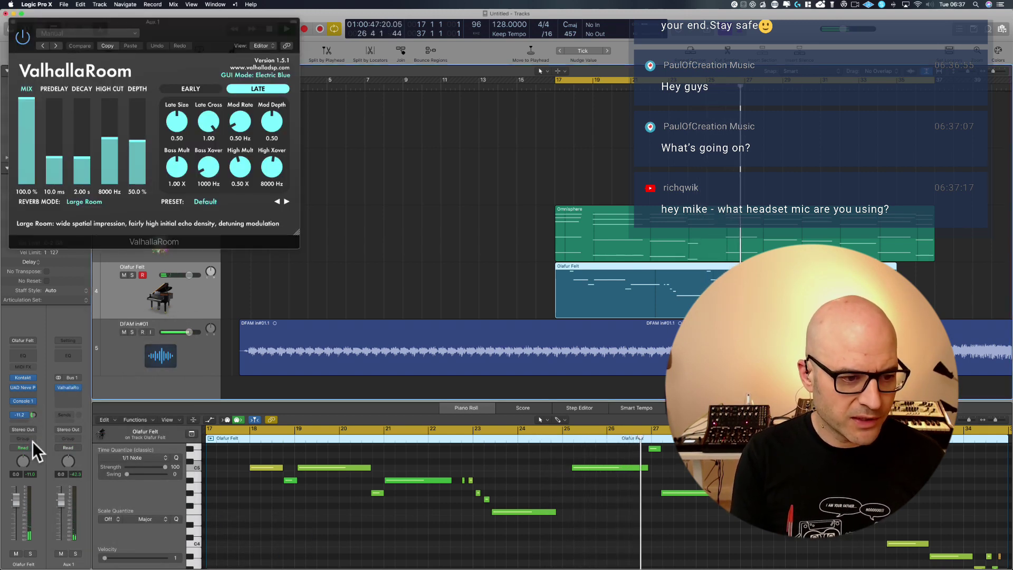
{"action": "left_click", "coordinate": [23, 90]}
{"action": "left_click", "coordinate": [6, 13]}
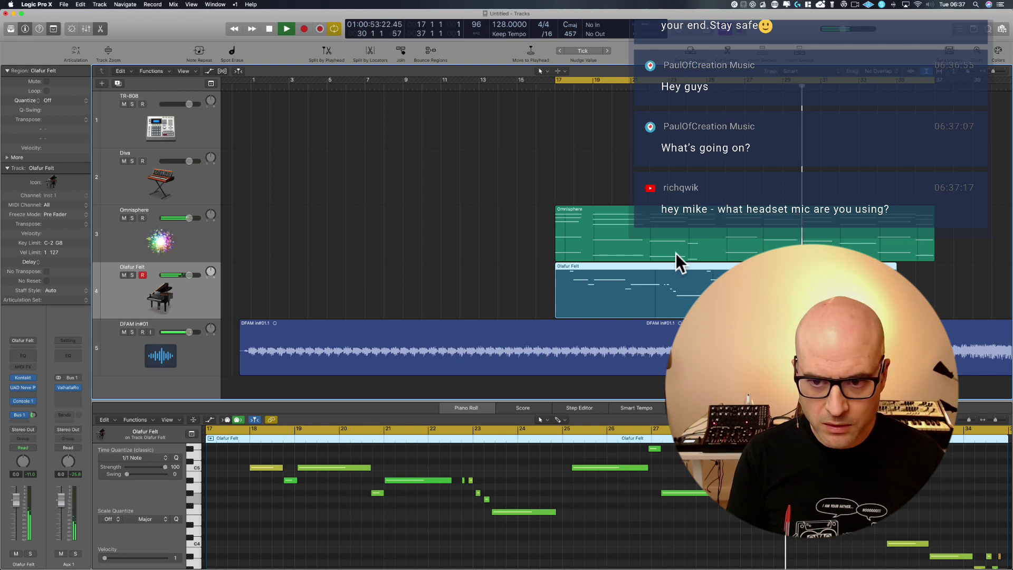
- Replay the cycle, raising the Olafur Felt track's Bus 1 send to about -4.8 dB and lowering its fader to -3.3 dB
{"action": "scroll", "coordinate": [603, 268], "scroll_direction": "right", "scroll_amount": 5}
{"action": "scroll", "coordinate": [640, 251], "scroll_direction": "right", "scroll_amount": 3}
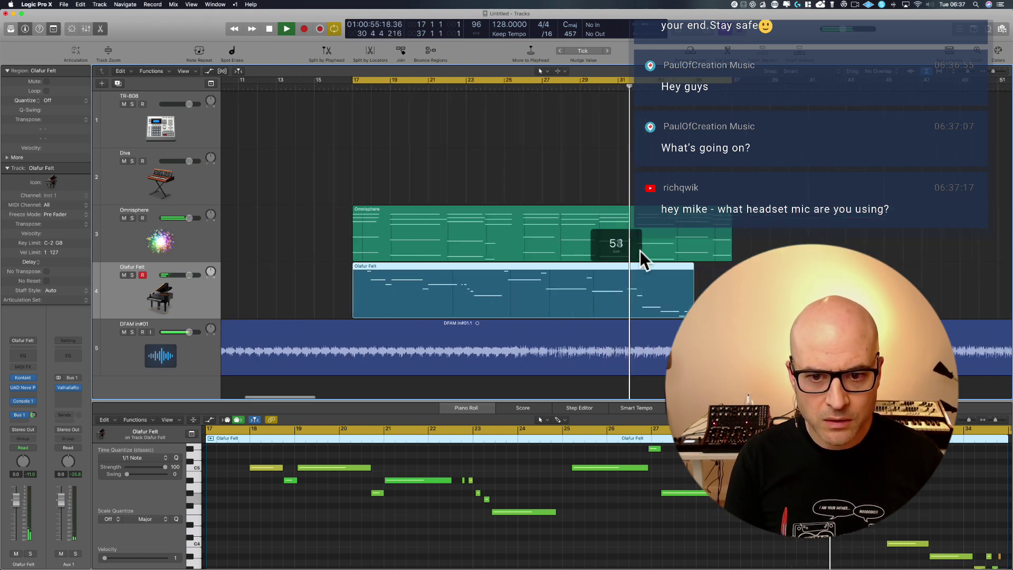
{"action": "key", "text": "space"}
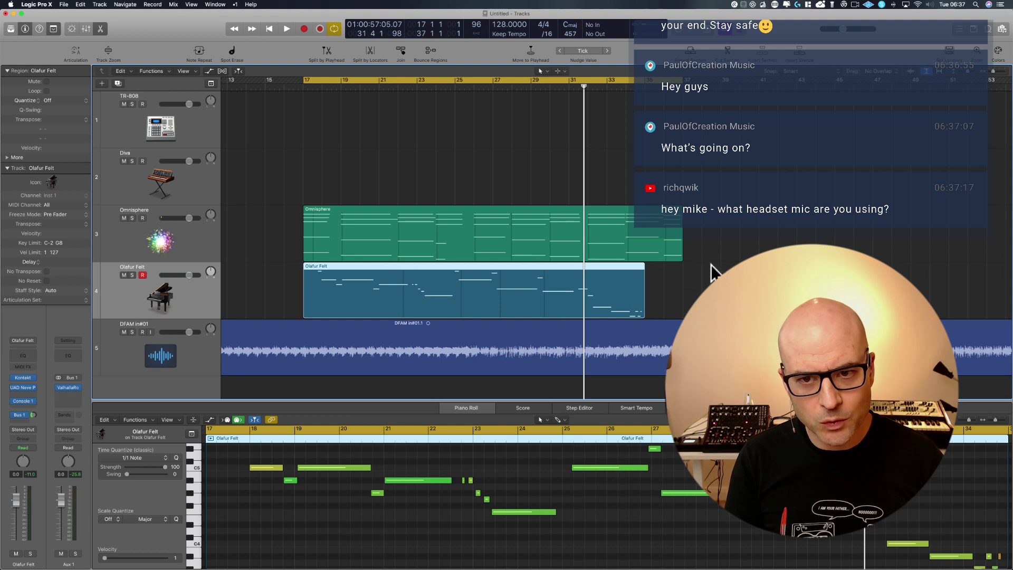
{"action": "key", "text": "space"}
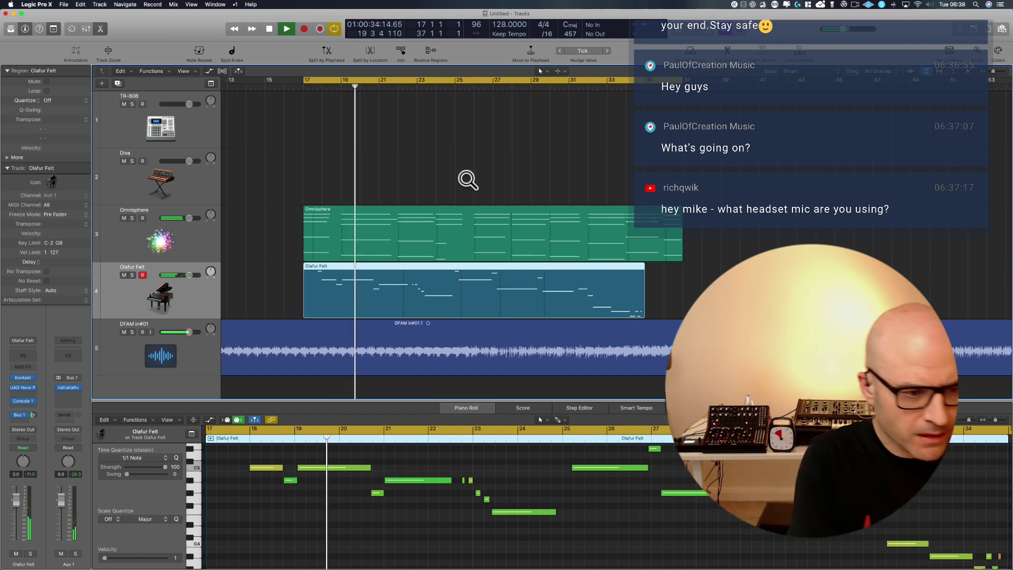
{"action": "left_click", "coordinate": [33, 415]}
{"action": "left_click_drag", "start_coordinate": [34, 414], "coordinate": [34, 401]}
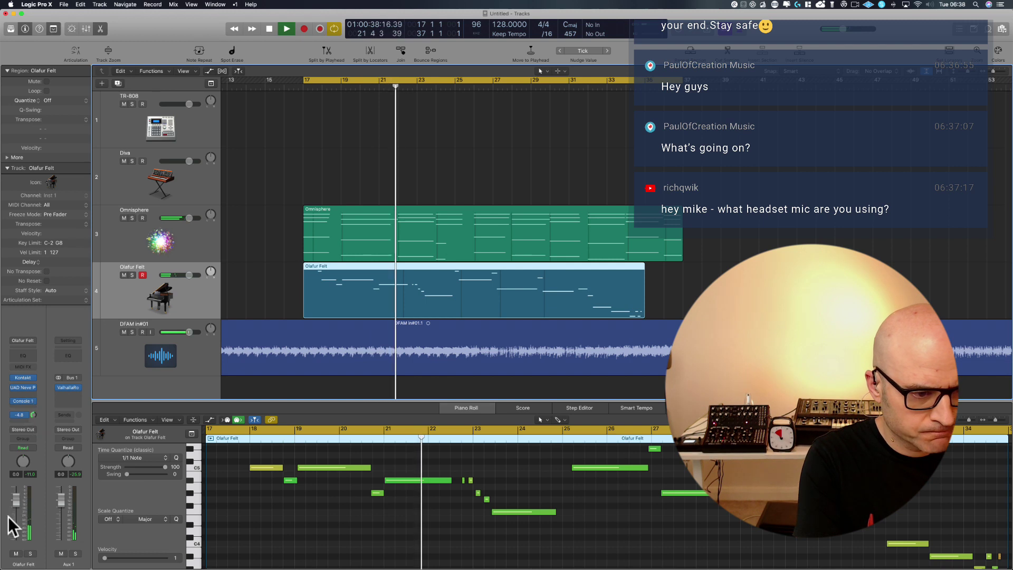
{"action": "left_click_drag", "start_coordinate": [18, 498], "coordinate": [17, 518]}
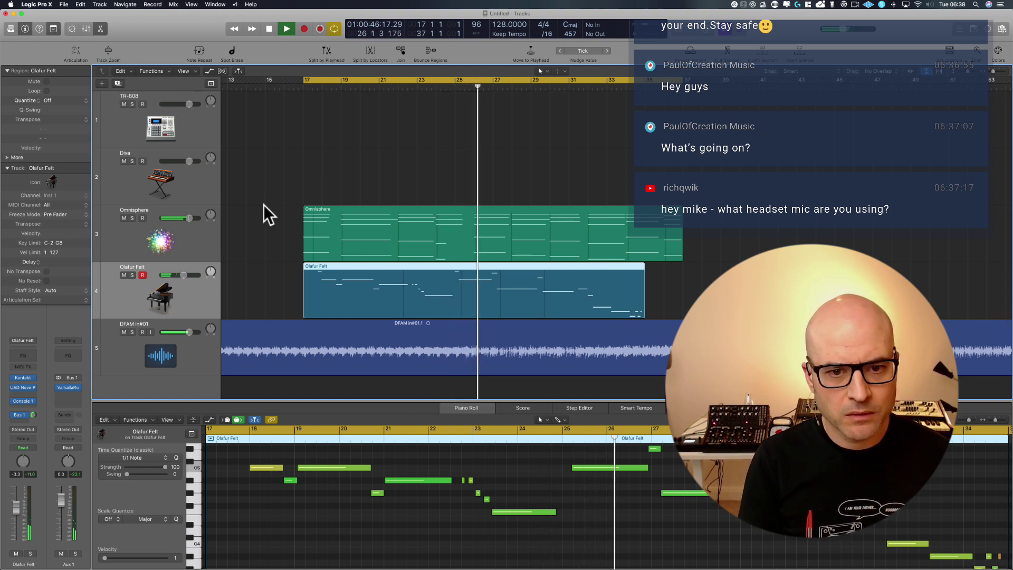
- Close the Piano Roll, listen on to about bar 33, stop playback and select the Omnisphere region
{"action": "scroll", "coordinate": [299, 188], "scroll_direction": "right", "scroll_amount": 3}
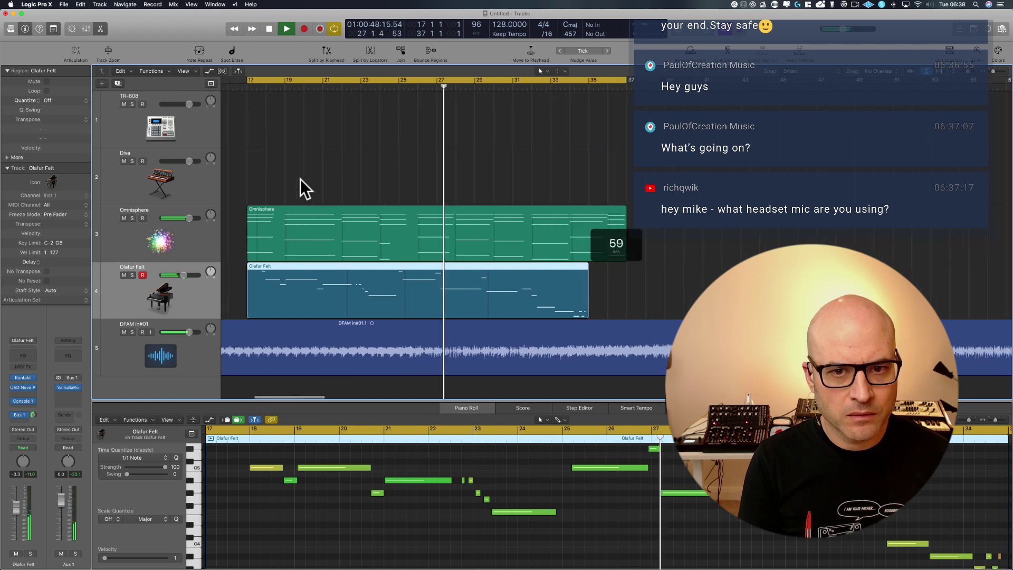
{"action": "scroll", "coordinate": [299, 179], "scroll_direction": "right", "scroll_amount": 1}
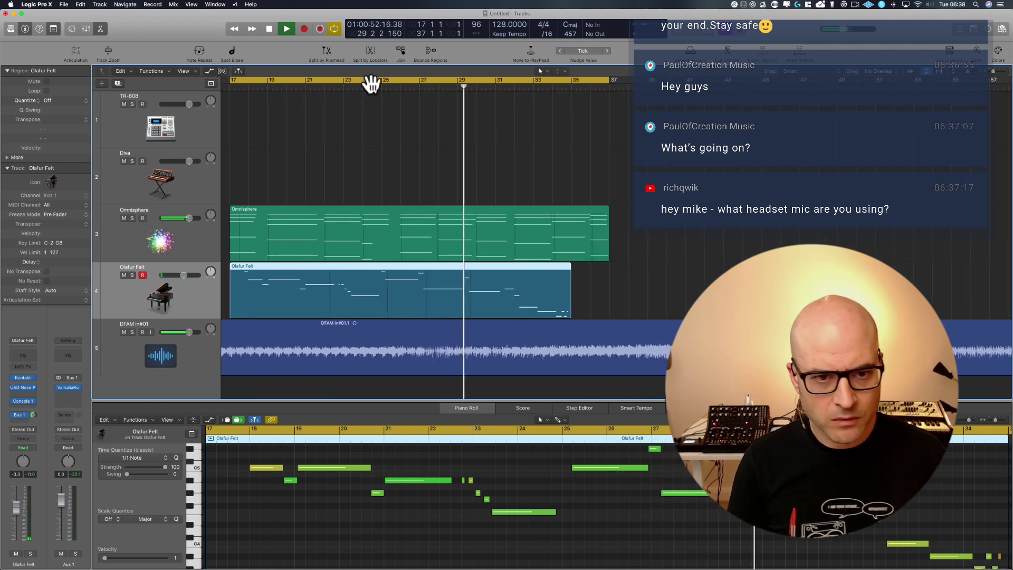
{"action": "key", "text": "p"}
{"action": "scroll", "coordinate": [417, 229], "scroll_direction": "right", "scroll_amount": 8}
{"action": "scroll", "coordinate": [417, 229], "scroll_direction": "right", "scroll_amount": 4}
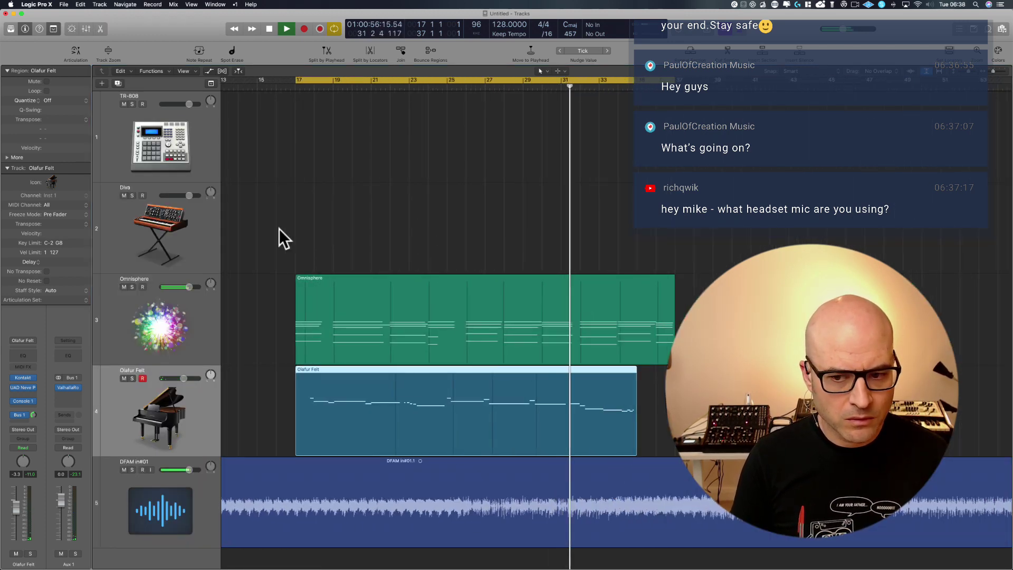
{"action": "scroll", "coordinate": [280, 229], "scroll_direction": "right", "scroll_amount": 3}
{"action": "scroll", "coordinate": [280, 229], "scroll_direction": "left", "scroll_amount": 4}
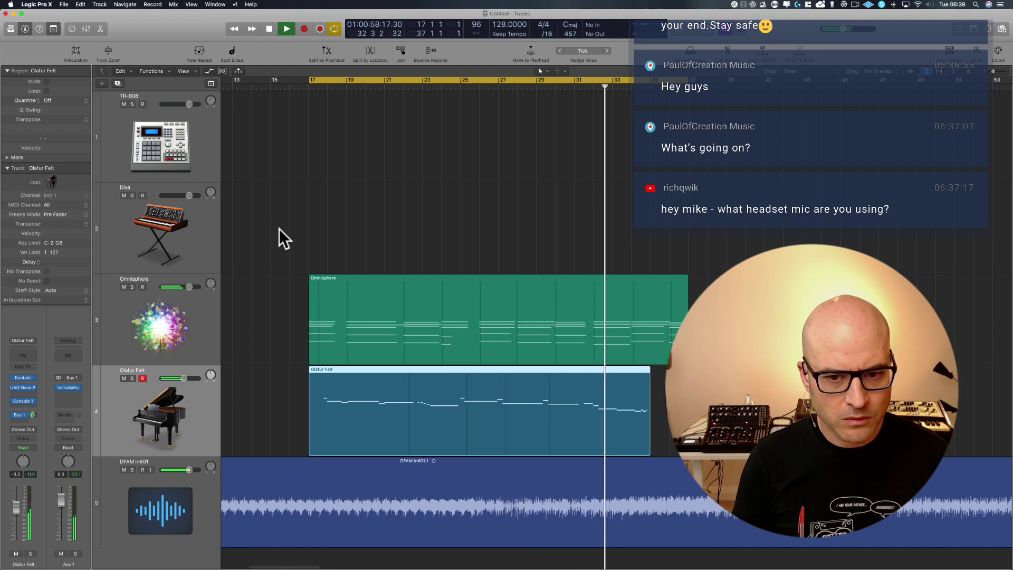
{"action": "key", "text": "space"}
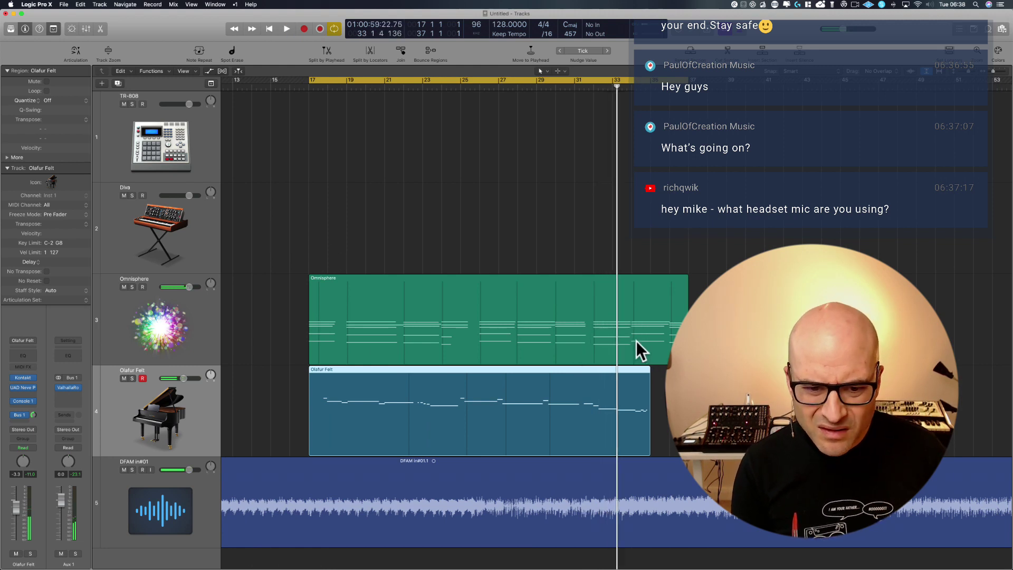
{"action": "left_click", "coordinate": [647, 343]}
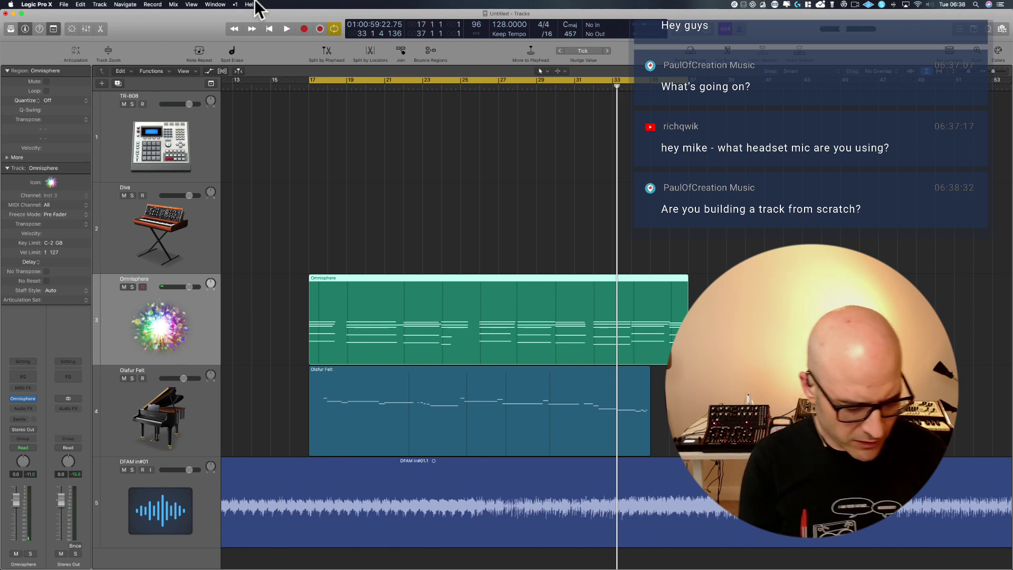
- Play the start of the cycle from bar 17, select the Diva track and stop playback
{"action": "key", "text": "space"}
{"action": "left_click", "coordinate": [163, 237]}
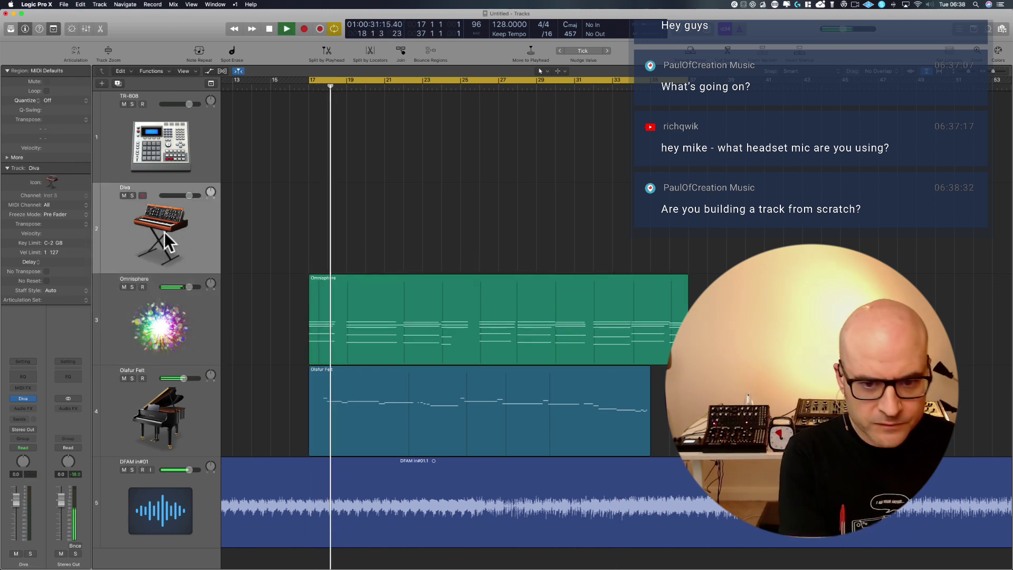
{"action": "key", "text": "space"}
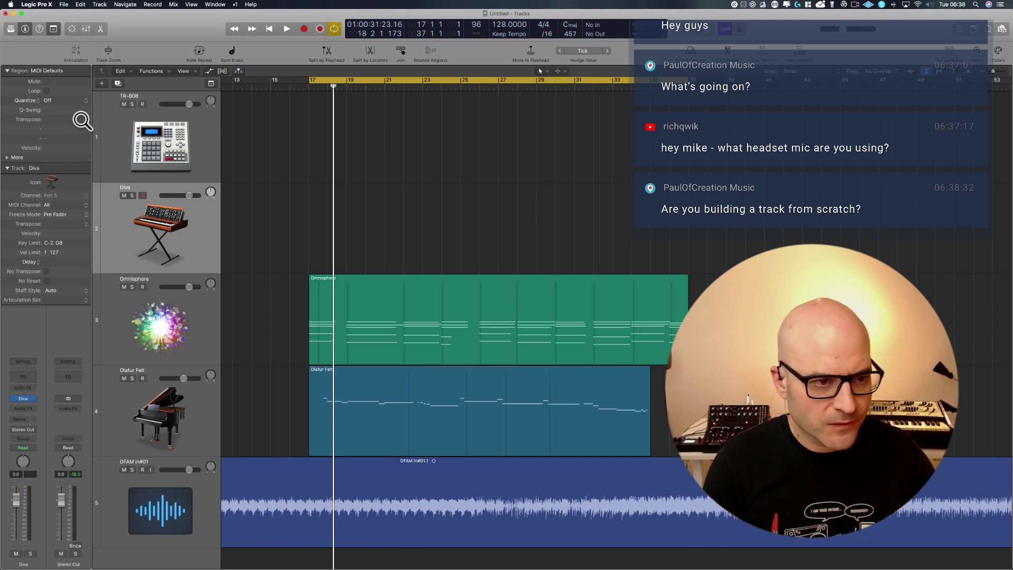
- Select the Omnisphere region and play from about bar 34 through the end of the cycle to check the region's end
{"action": "left_click", "coordinate": [402, 312]}
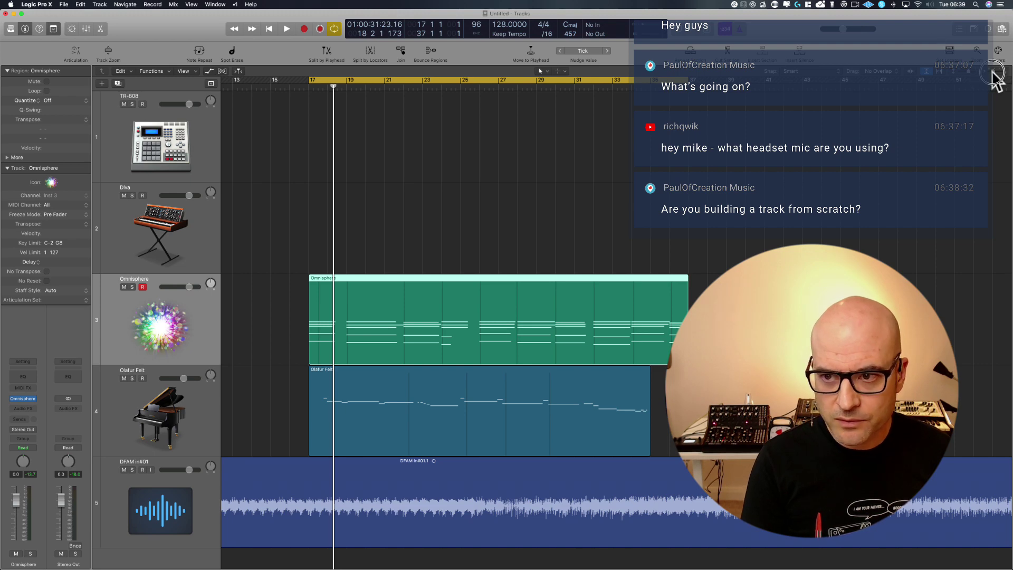
{"action": "left_click_drag", "start_coordinate": [992, 72], "coordinate": [968, 74]}
{"action": "left_click_drag", "start_coordinate": [322, 266], "coordinate": [248, 508]}
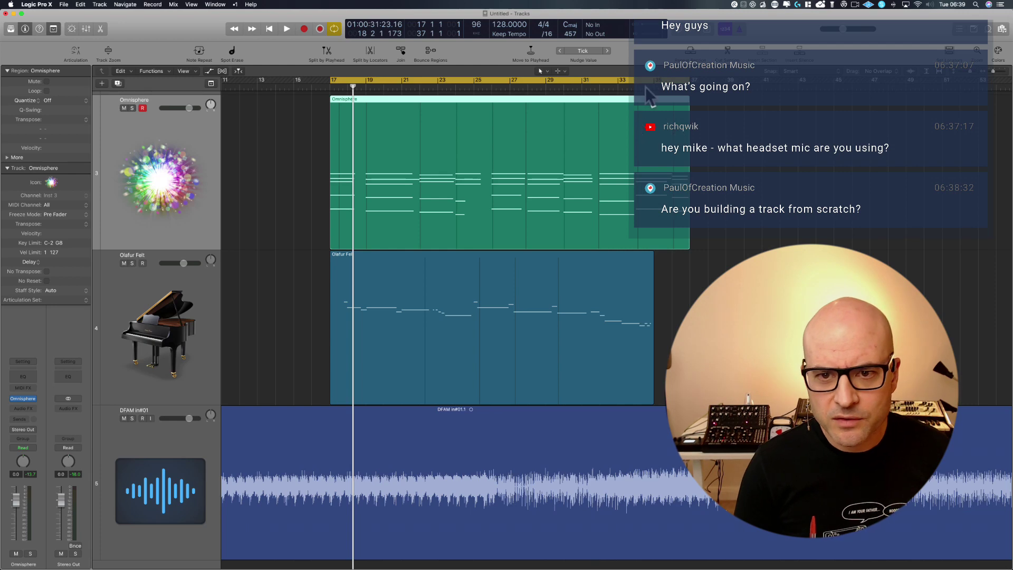
{"action": "left_click", "coordinate": [635, 86]}
{"action": "key", "text": "space"}
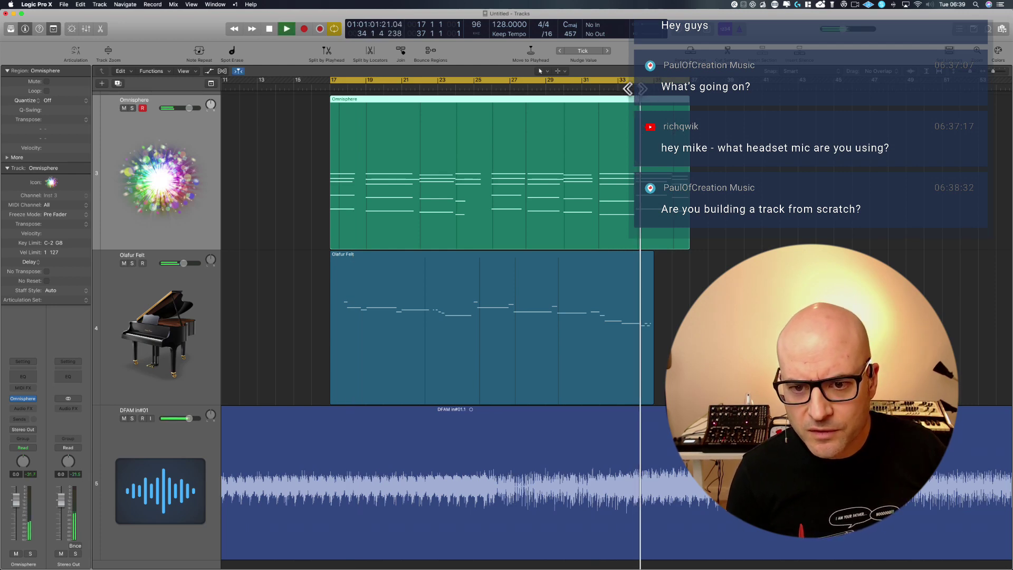
{"action": "scroll", "coordinate": [611, 327], "scroll_direction": "right", "scroll_amount": 10}
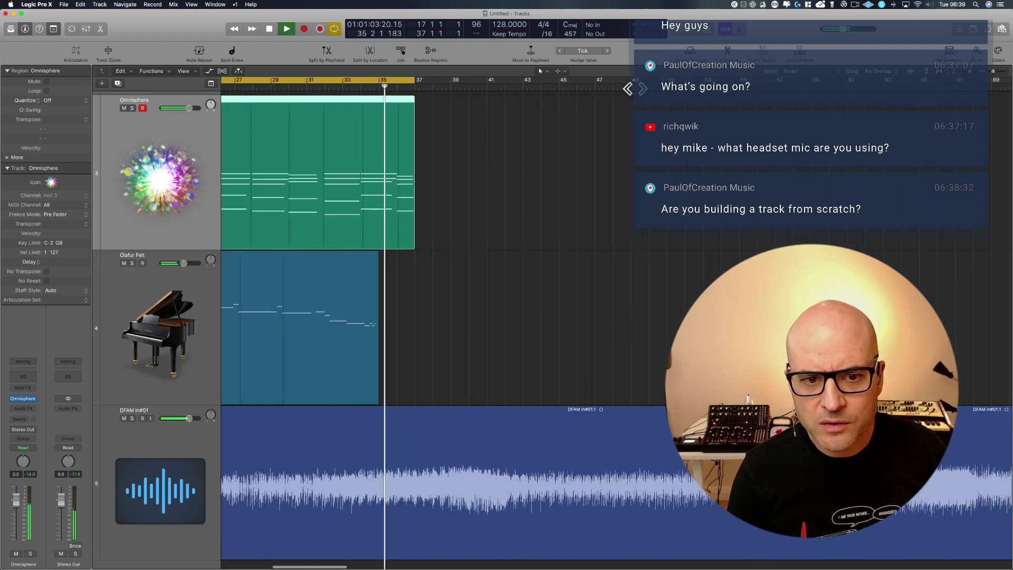
{"action": "scroll", "coordinate": [628, 88], "scroll_direction": "left", "scroll_amount": 5}
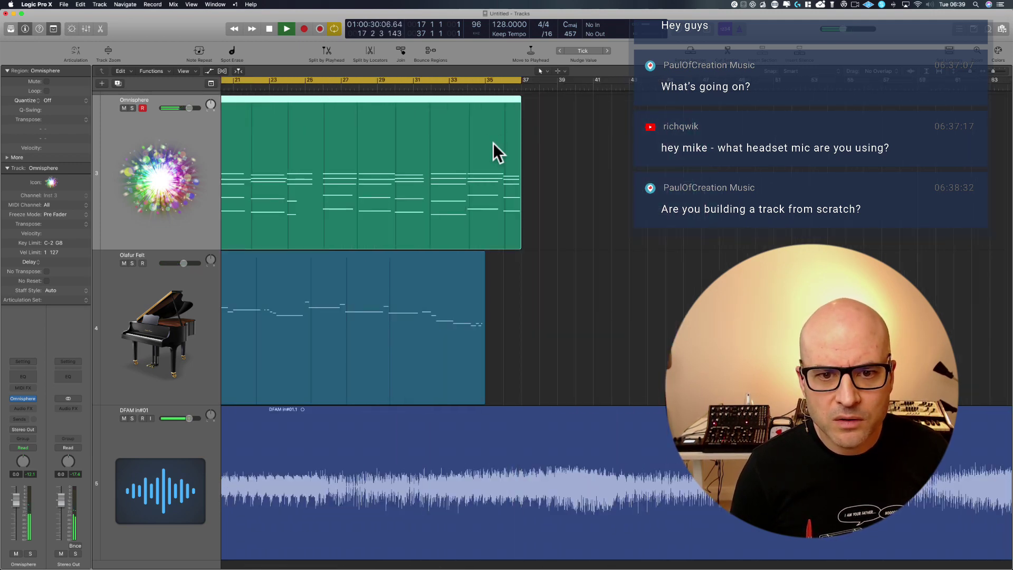
- Stop playback and shorten the Omnisphere region so that it ends at bar 34
{"action": "key", "text": "space"}
{"action": "left_click_drag", "start_coordinate": [520, 244], "coordinate": [467, 246]}
{"action": "scroll", "coordinate": [542, 211], "scroll_direction": "left", "scroll_amount": 5}
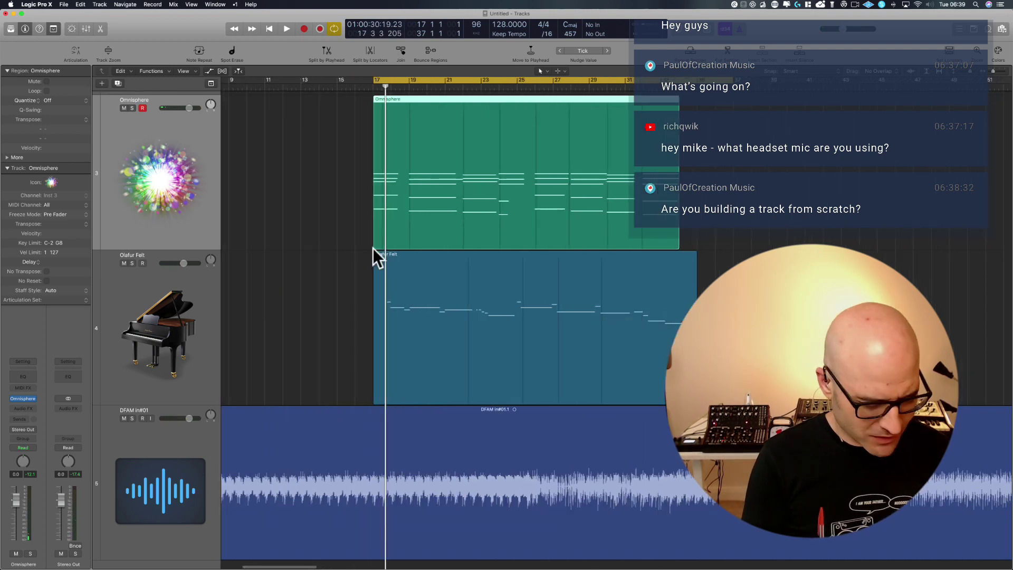
- Loop the shortened Omnisphere region once, out to bar 51
{"action": "left_click", "coordinate": [332, 260], "text": "ctrl+alt"}
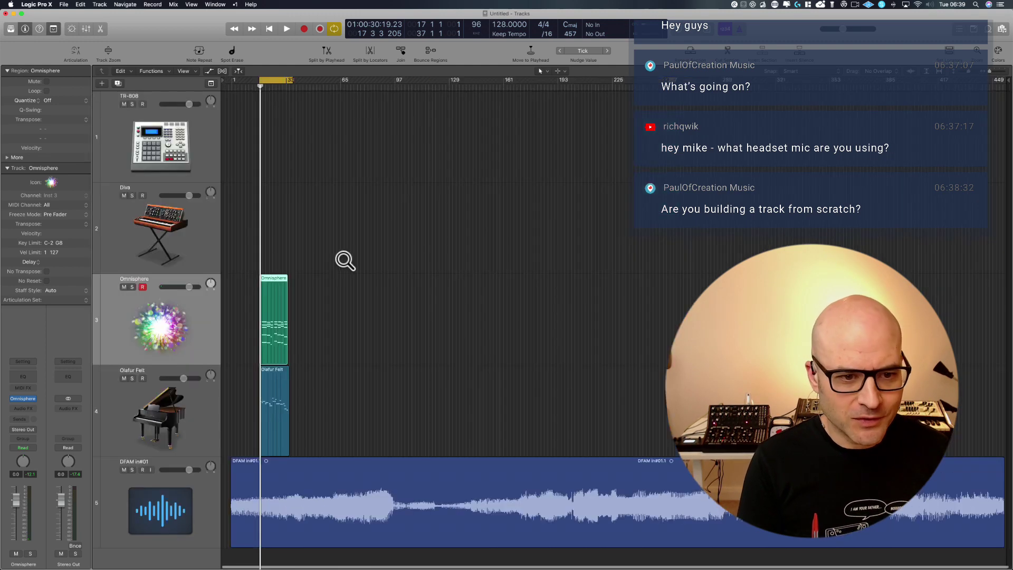
{"action": "left_click_drag", "start_coordinate": [355, 267], "coordinate": [255, 438]}
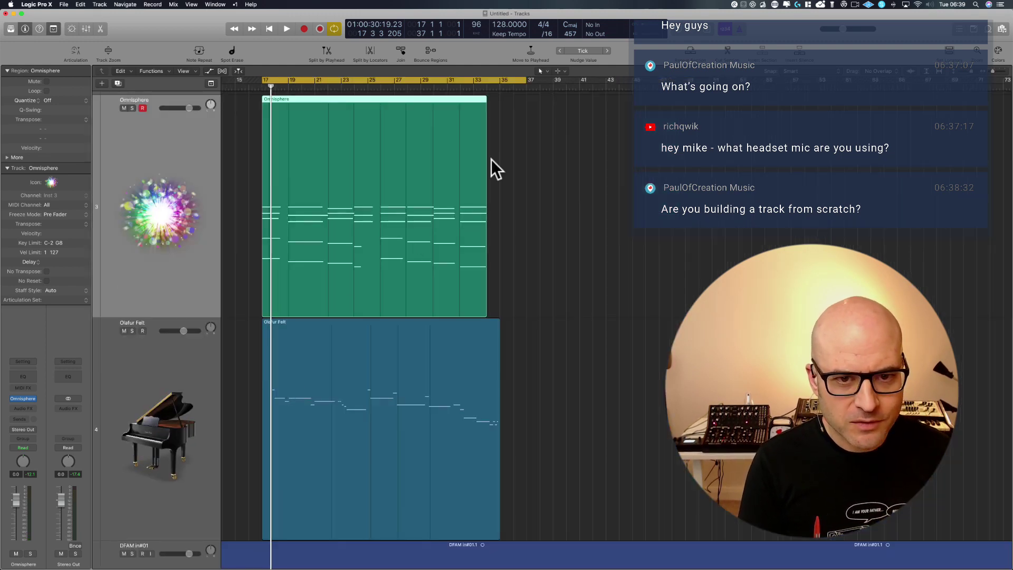
{"action": "left_click_drag", "start_coordinate": [483, 101], "coordinate": [712, 113]}
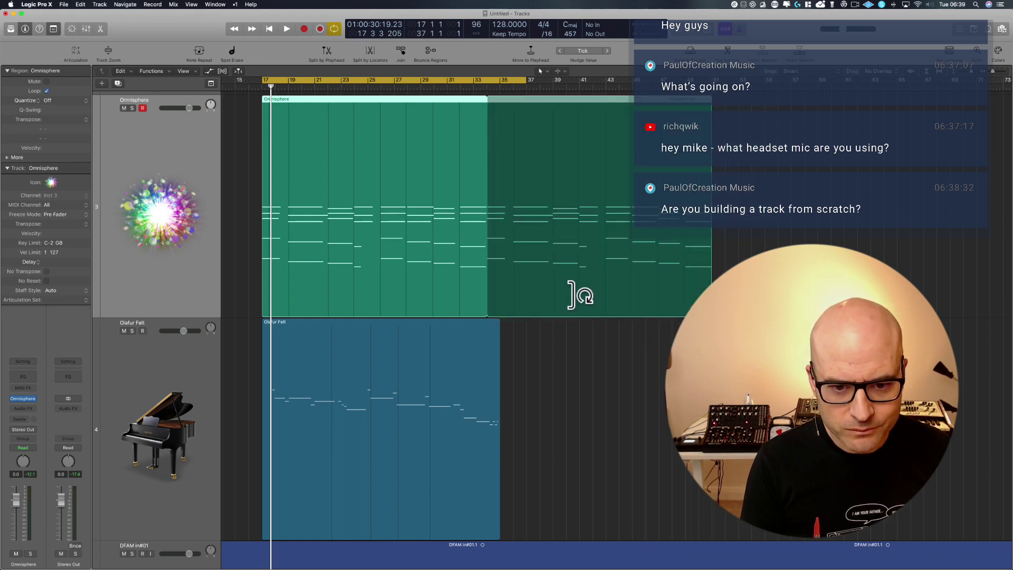
- Copy the Olafur Felt region to bar 34, then extend the original region's end to bar 35
{"action": "left_click_drag", "start_coordinate": [499, 332], "coordinate": [738, 540]}
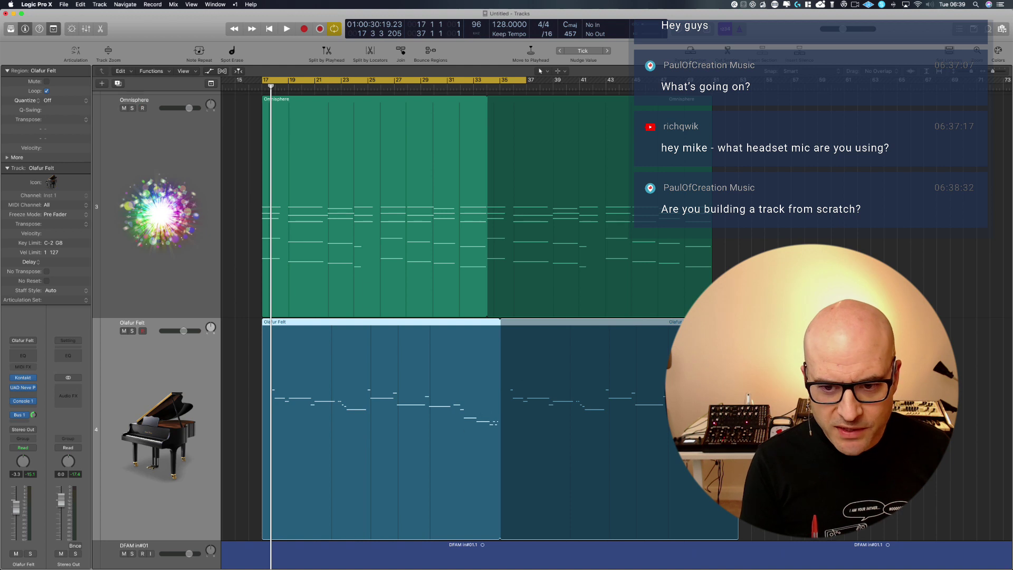
{"action": "left_click_drag", "start_coordinate": [738, 329], "coordinate": [500, 338]}
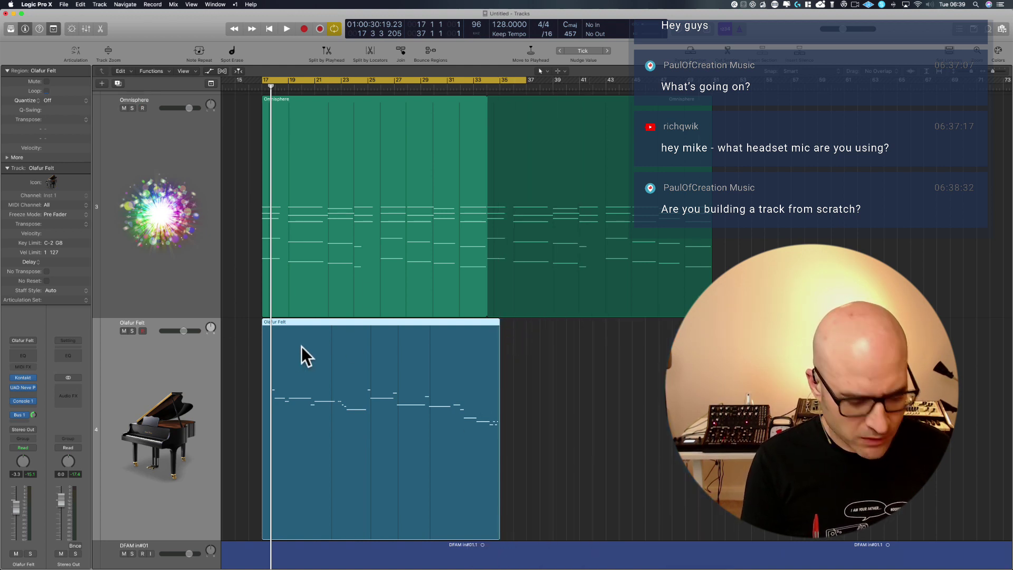
{"action": "left_click_drag", "start_coordinate": [302, 351], "coordinate": [530, 344]}
{"action": "left_click", "coordinate": [464, 417]}
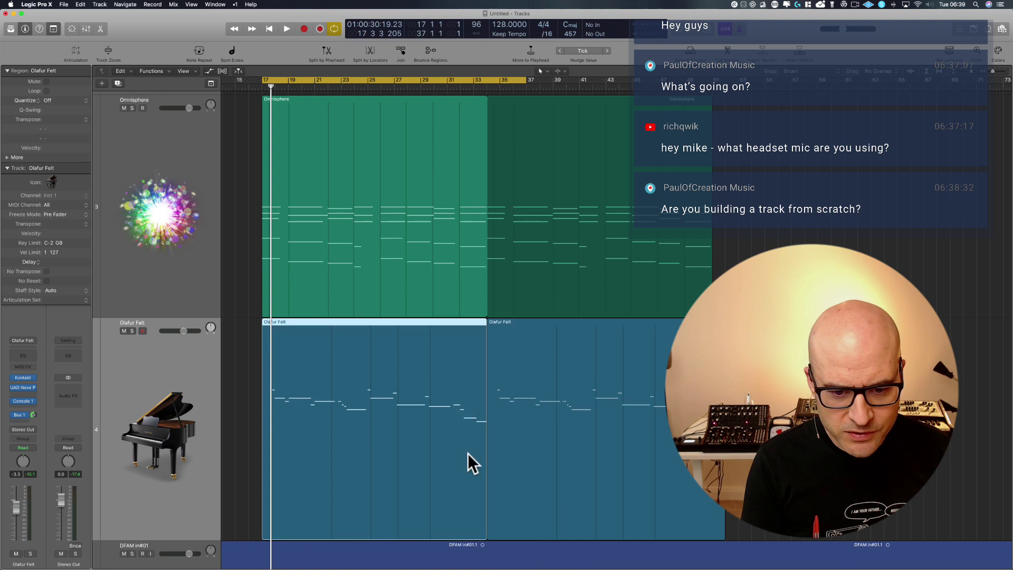
{"action": "mouse_move", "coordinate": [485, 535]}
{"action": "left_mouse_down"}
{"action": "mouse_move", "coordinate": [507, 534]}
{"action": "mouse_move", "coordinate": [495, 530]}
{"action": "left_mouse_up"}
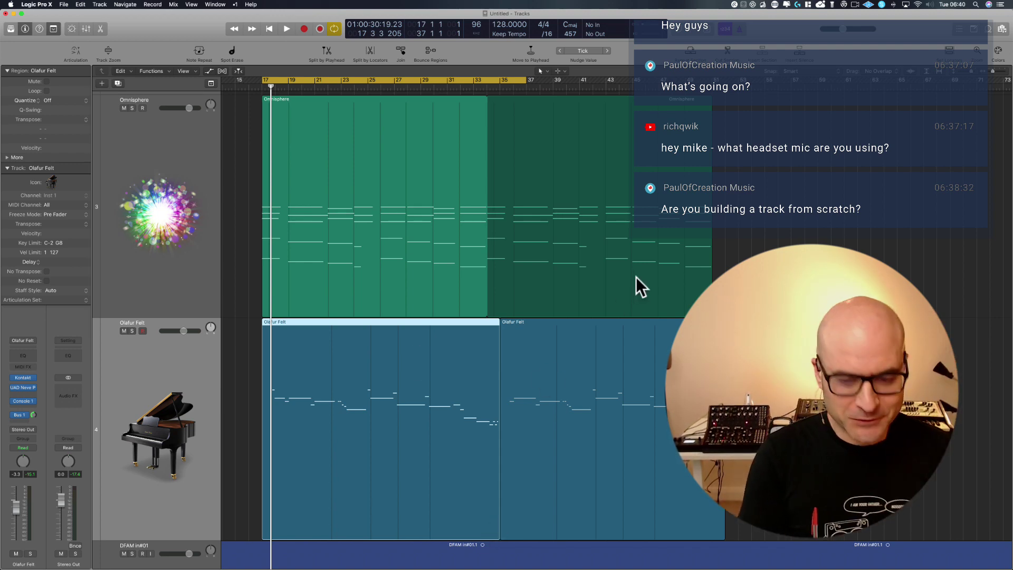
- Switch to Restream Chat to check the viewers' messages, then return to the Logic Pro X arrangement
{"action": "key", "text": "z"}
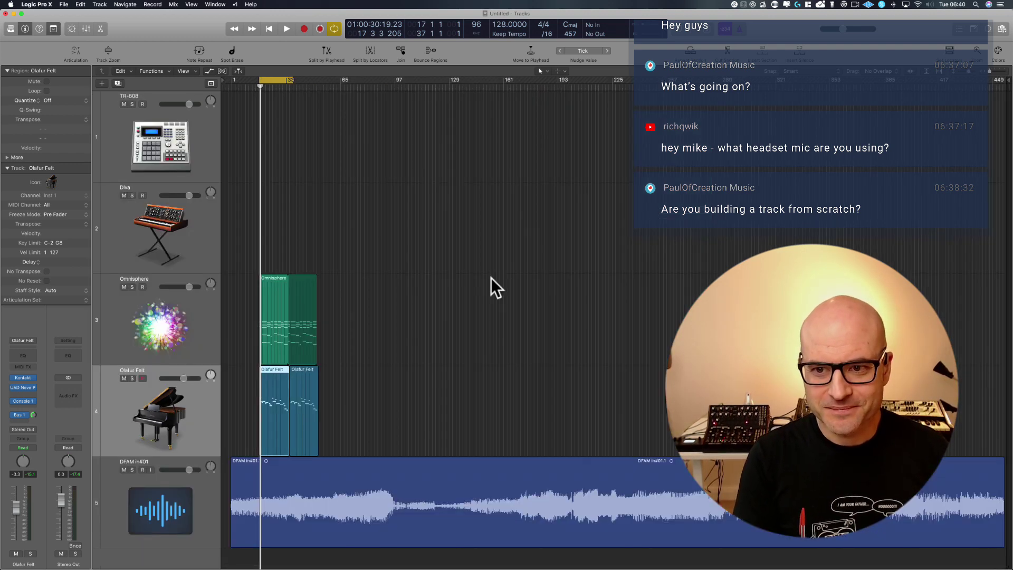
{"action": "mouse_move", "coordinate": [129, 565]}
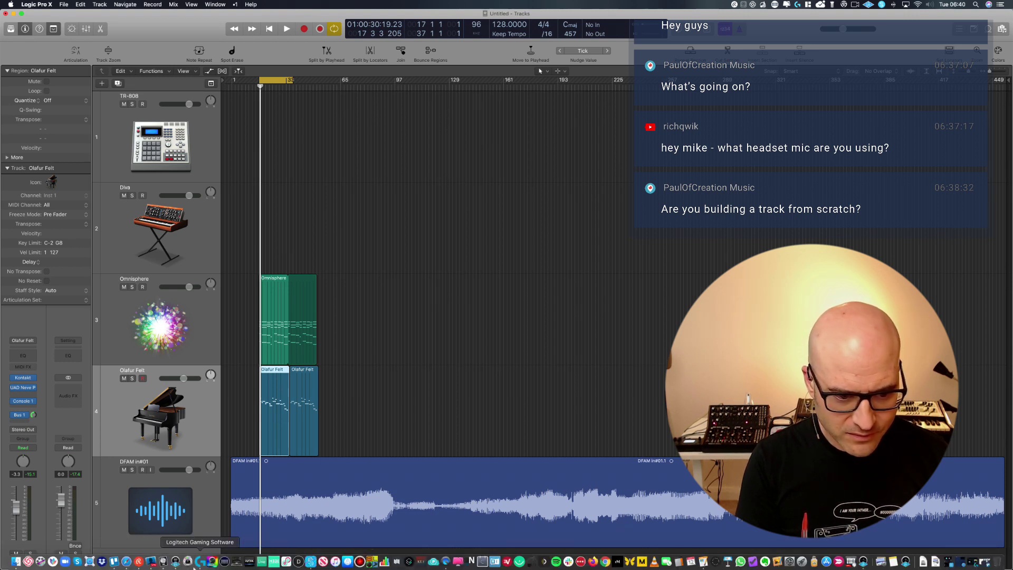
{"action": "left_click", "coordinate": [138, 563]}
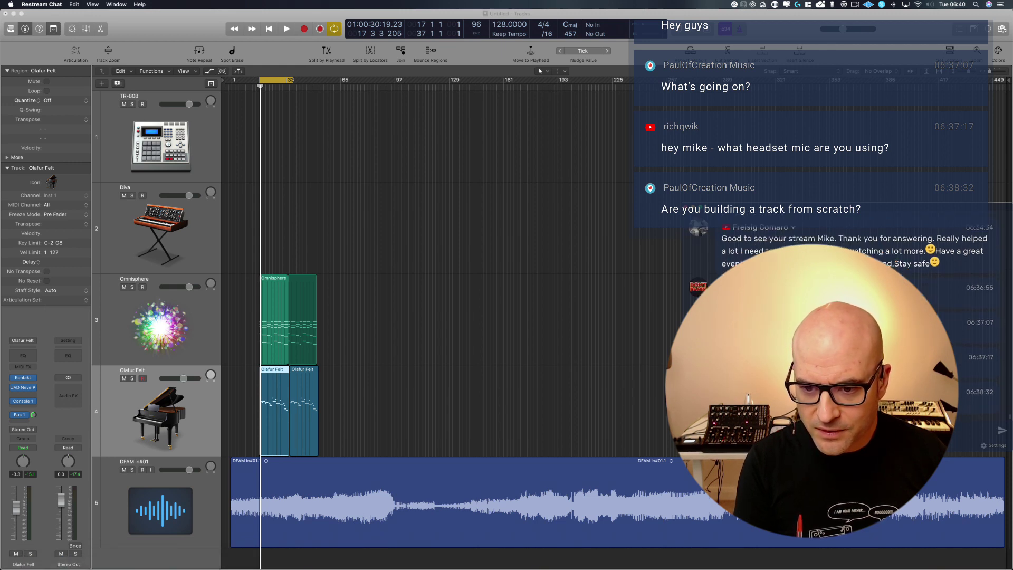
{"action": "left_click", "coordinate": [465, 318]}
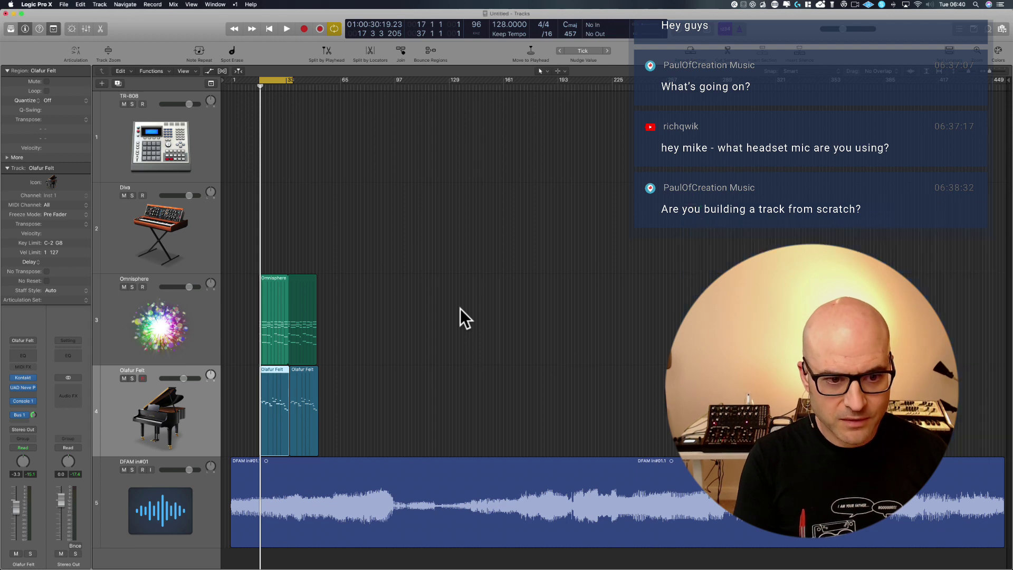
- Extend the cycle range's end to bar 52
{"action": "left_click_drag", "start_coordinate": [343, 239], "coordinate": [243, 485]}
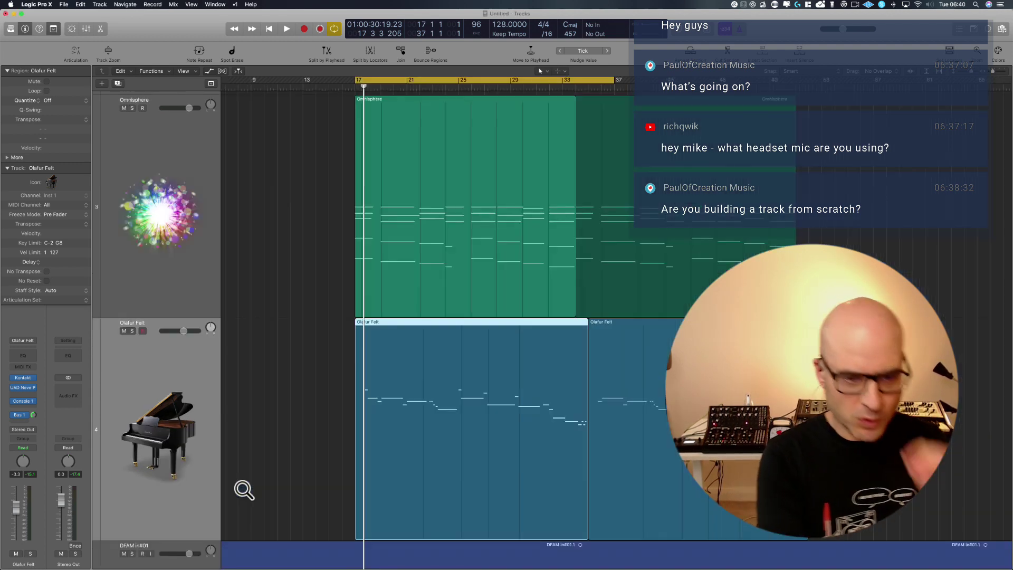
{"action": "scroll", "coordinate": [523, 338], "scroll_direction": "up", "scroll_amount": 5}
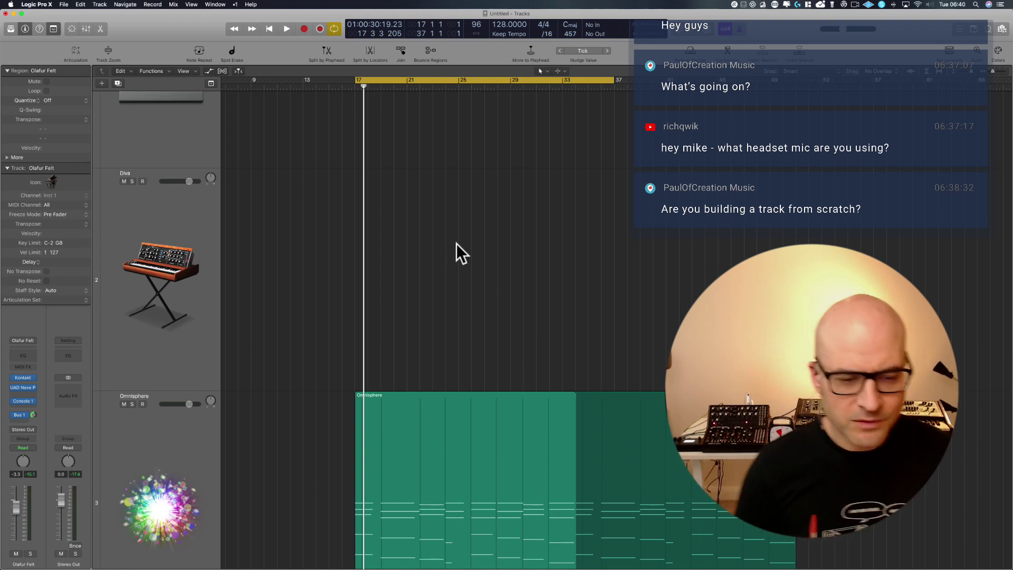
{"action": "left_click", "coordinate": [517, 276], "text": "ctrl+alt"}
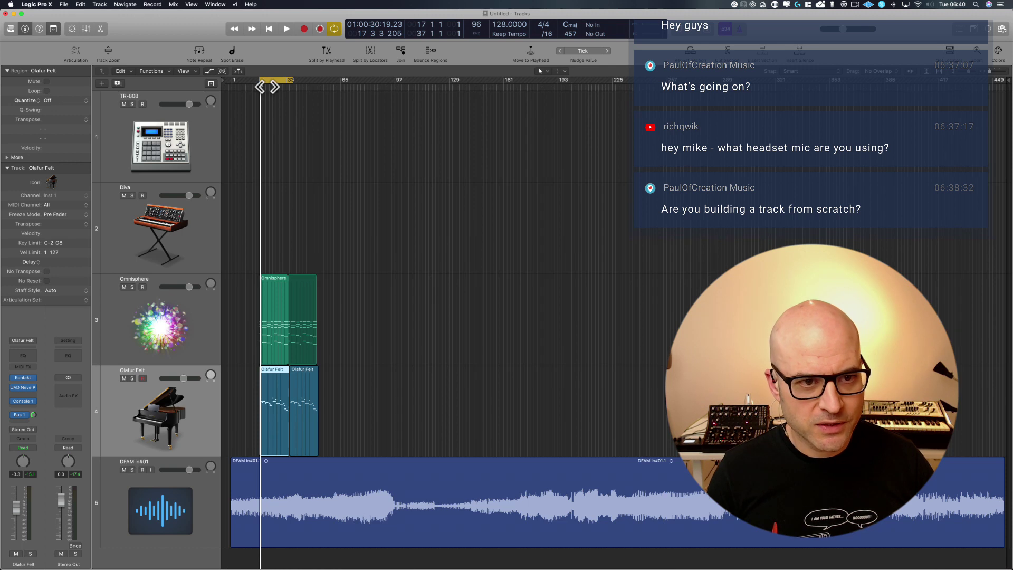
{"action": "left_click_drag", "start_coordinate": [293, 83], "coordinate": [318, 82]}
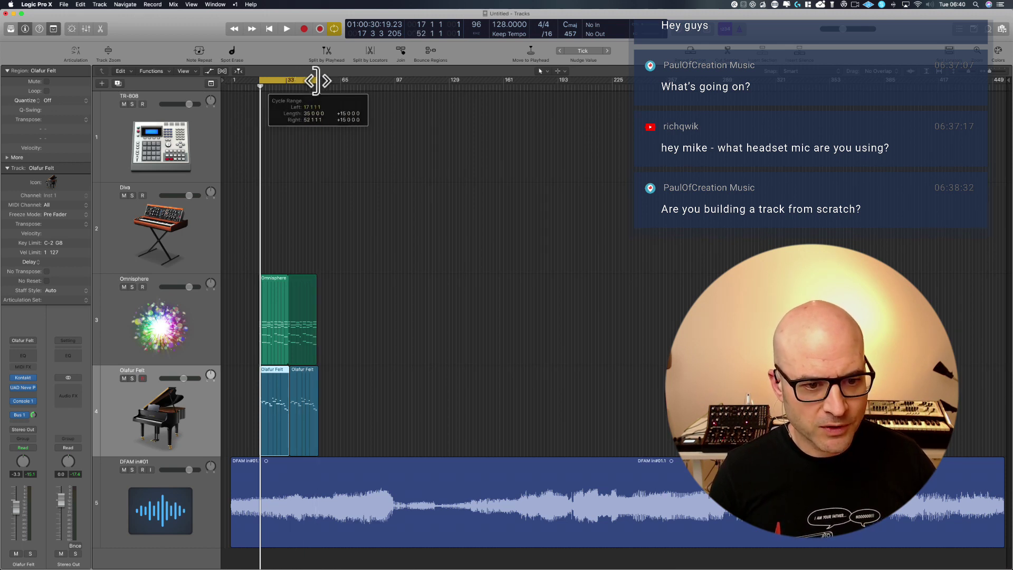
- Switch to Trello, look through the Sketchbook list of the Automatic MMMusic Machine board, then return to Logic Pro X
{"action": "mouse_move", "coordinate": [299, 565]}
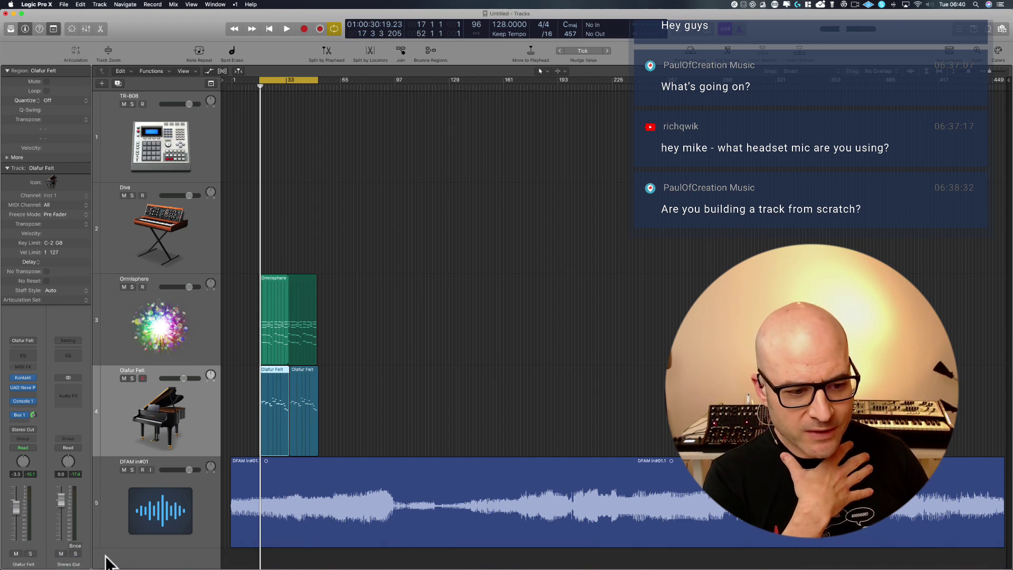
{"action": "left_click", "coordinate": [113, 564]}
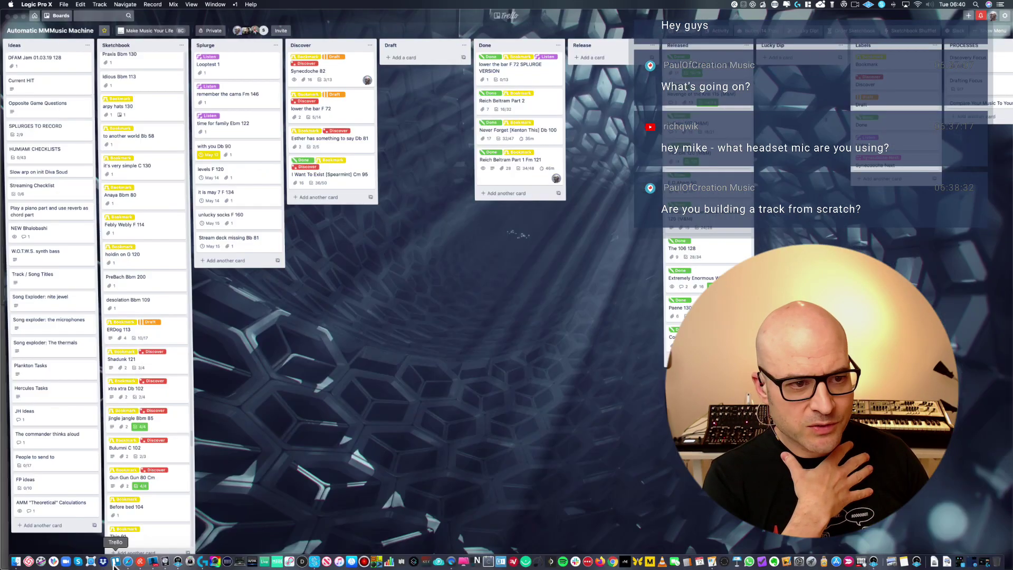
{"action": "scroll", "coordinate": [163, 332], "scroll_direction": "down", "scroll_amount": 5}
{"action": "scroll", "coordinate": [163, 332], "scroll_direction": "down", "scroll_amount": 10}
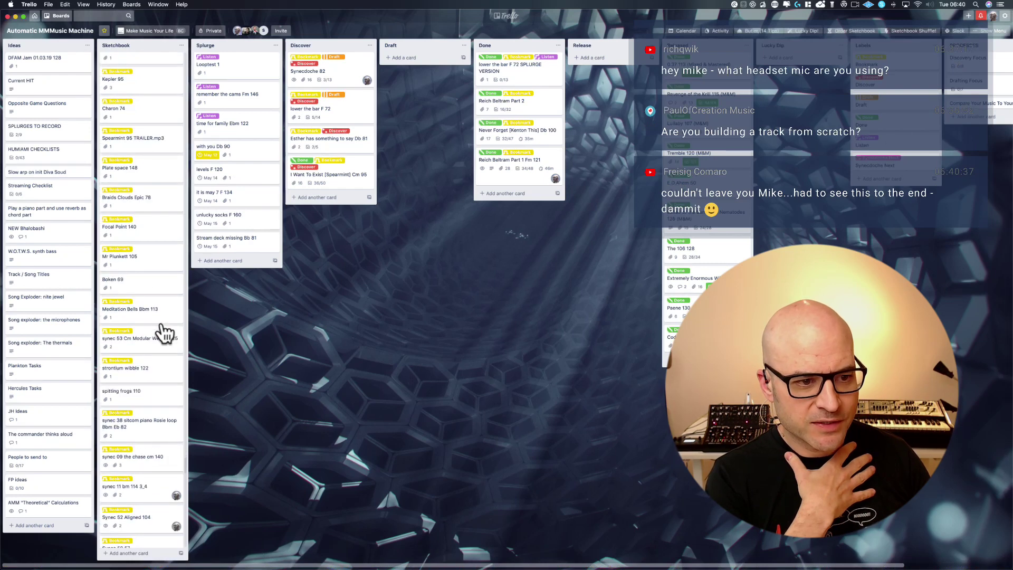
{"action": "scroll", "coordinate": [165, 469], "scroll_direction": "down", "scroll_amount": 15}
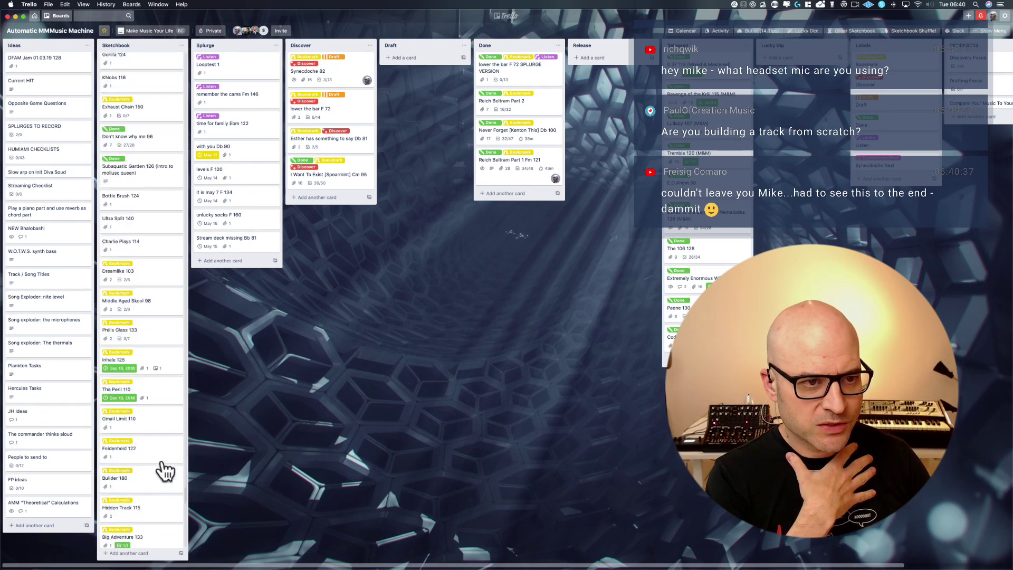
{"action": "scroll", "coordinate": [164, 469], "scroll_direction": "down", "scroll_amount": 5}
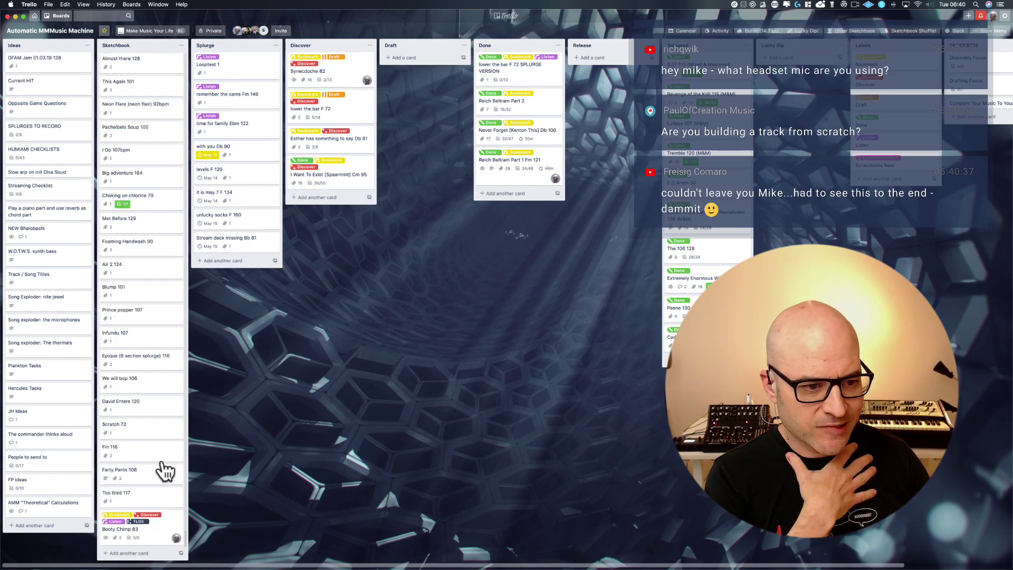
{"action": "scroll", "coordinate": [142, 392], "scroll_direction": "up", "scroll_amount": 15}
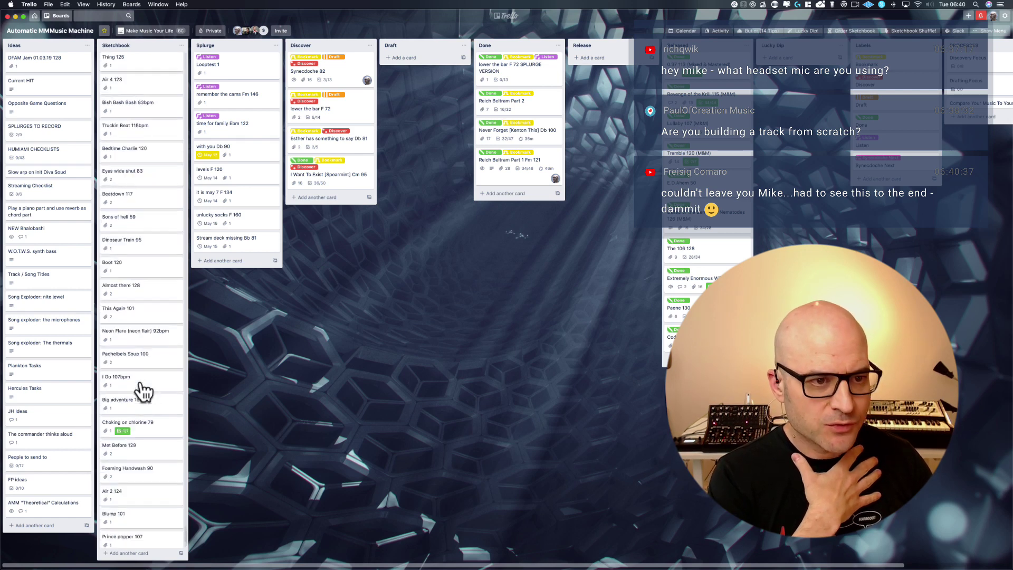
{"action": "scroll", "coordinate": [143, 392], "scroll_direction": "down", "scroll_amount": 10}
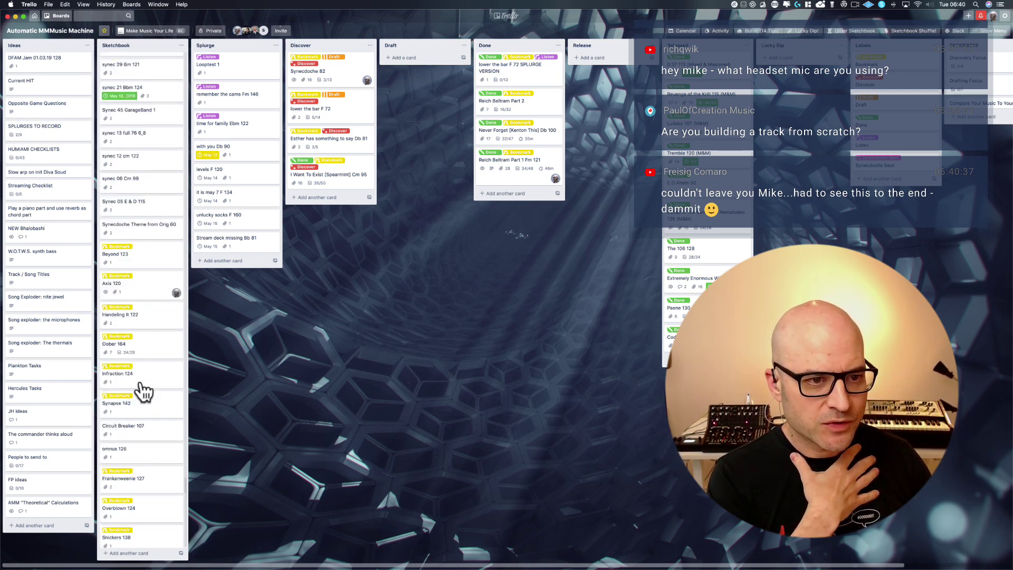
{"action": "left_click", "coordinate": [15, 17]}
{"action": "left_click", "coordinate": [421, 369]}
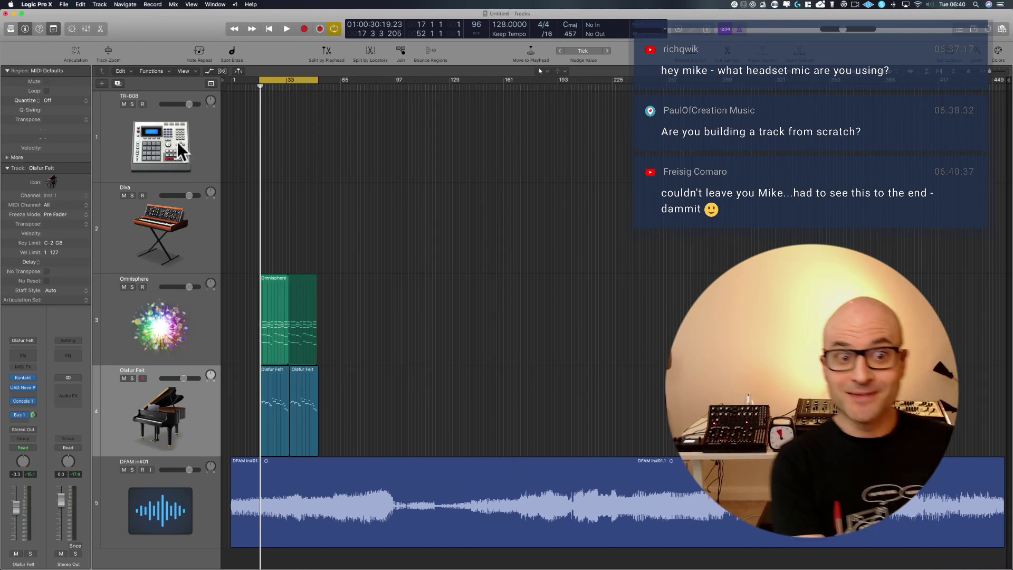
- Select the looped Omnisphere region and set the cycle range from bar 34 to bar 51
{"action": "left_click_drag", "start_coordinate": [356, 250], "coordinate": [221, 452]}
{"action": "scroll", "coordinate": [429, 311], "scroll_direction": "right", "scroll_amount": 3}
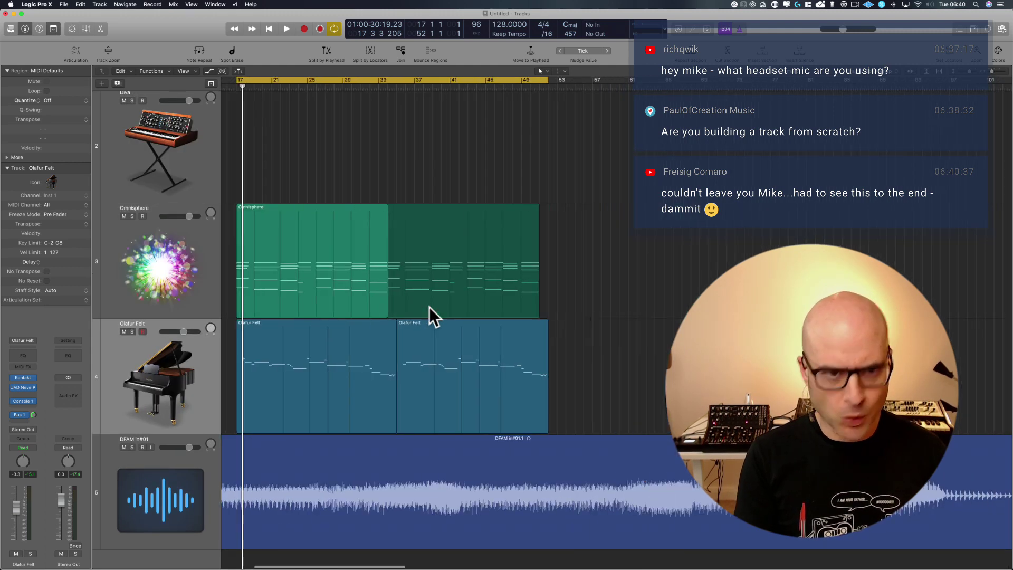
{"action": "left_click", "coordinate": [428, 312]}
{"action": "left_click", "coordinate": [386, 80]}
{"action": "left_click_drag", "start_coordinate": [380, 81], "coordinate": [564, 84]}
{"action": "left_click_drag", "start_coordinate": [453, 82], "coordinate": [463, 81]}
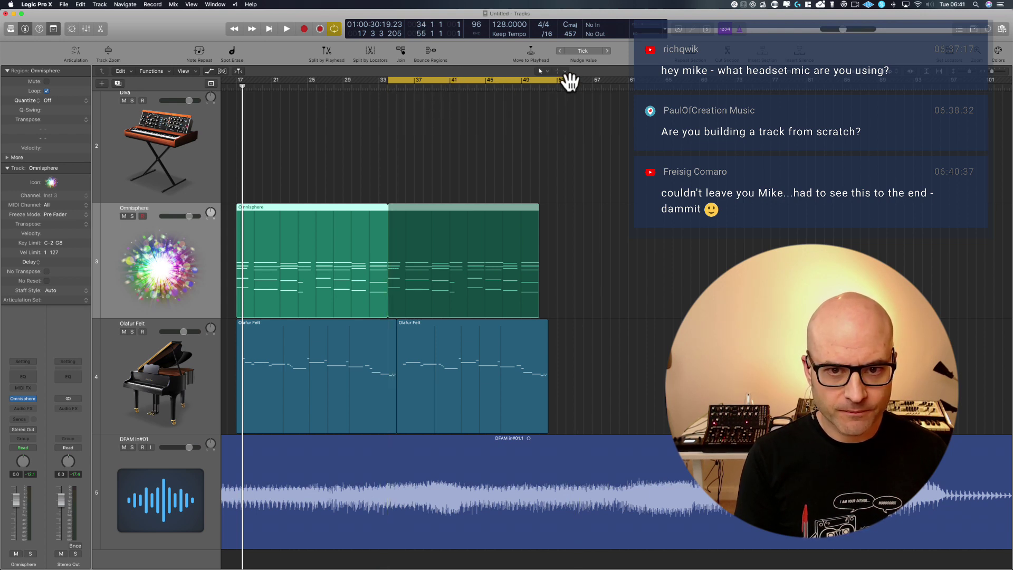
{"action": "left_click_drag", "start_coordinate": [574, 81], "coordinate": [534, 79]}
- Move the looped Omnisphere region onto the TR-808 track, keeping its start at bar 17
{"action": "scroll", "coordinate": [473, 134], "scroll_direction": "up", "scroll_amount": 5}
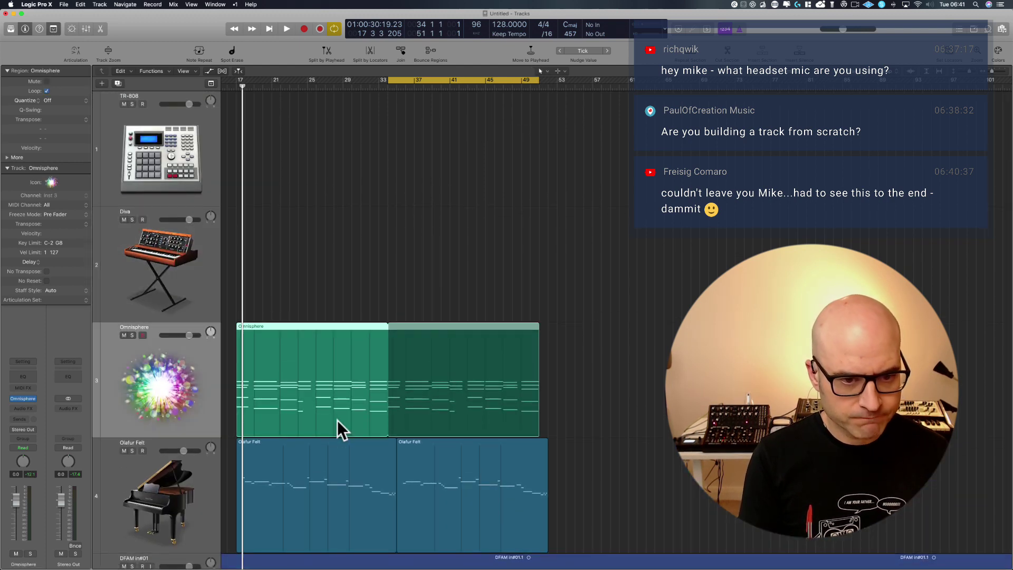
{"action": "left_click_drag", "start_coordinate": [337, 422], "coordinate": [335, 161]}
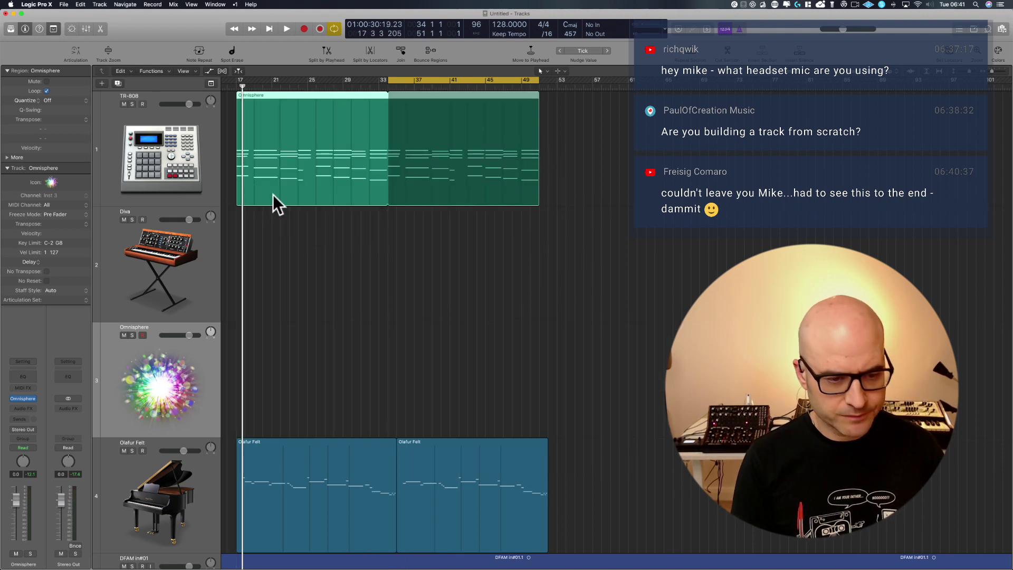
- Undo the last region move, then copy the Omnisphere region onto the Diva track at bar 34 with looping off
{"action": "key", "text": "super+z"}
{"action": "left_click_drag", "start_coordinate": [328, 379], "coordinate": [321, 282]}
{"action": "left_click_drag", "start_coordinate": [275, 261], "coordinate": [427, 258]}
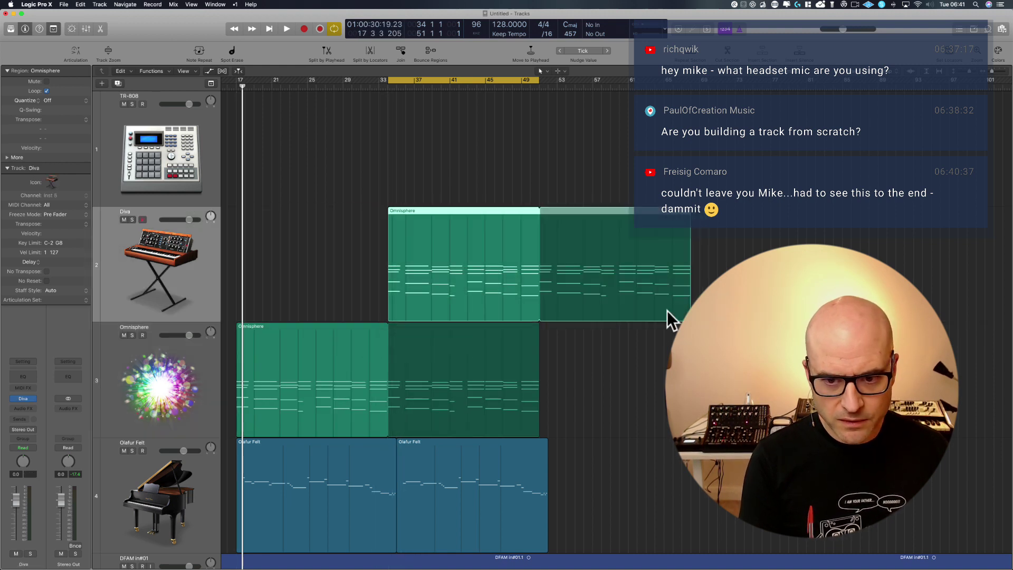
{"action": "left_click_drag", "start_coordinate": [685, 306], "coordinate": [683, 309]}
{"action": "scroll", "coordinate": [276, 319], "scroll_direction": "left", "scroll_amount": 1}
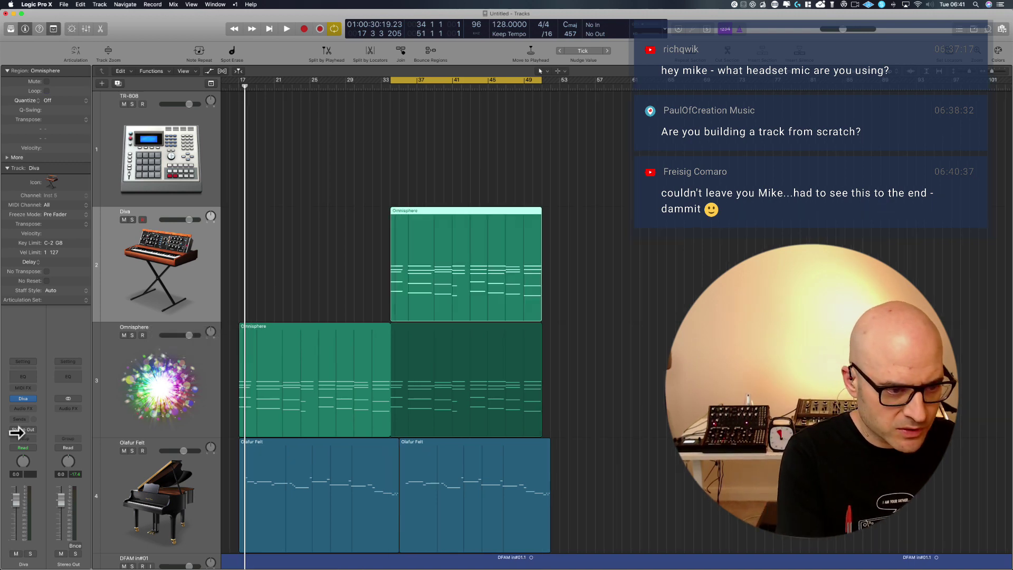
- Load the ARP Hydrogena preset in Diva from the saved "unfinished arp" search, then close the plug-in
{"action": "left_click", "coordinate": [21, 400]}
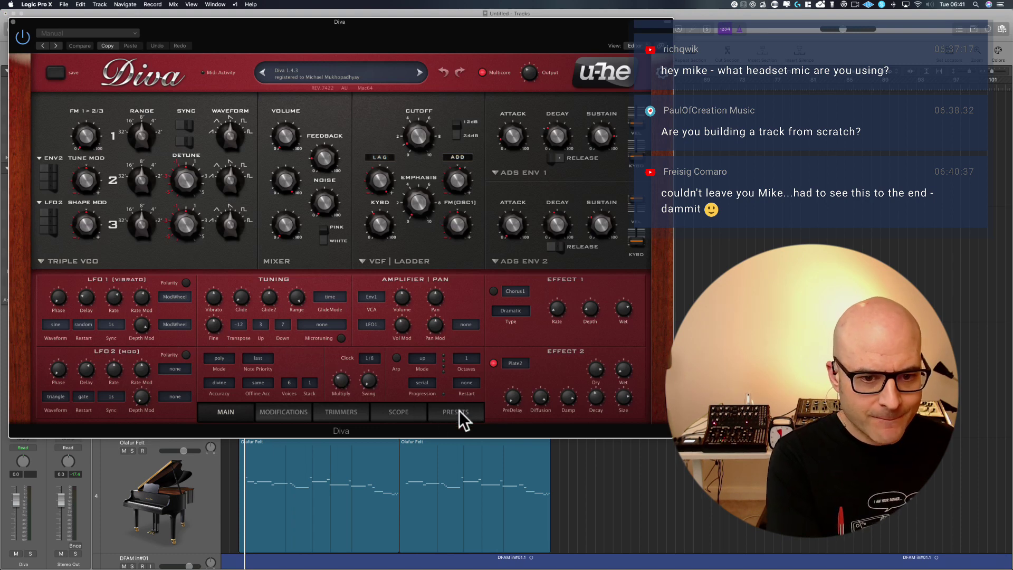
{"action": "left_click", "coordinate": [457, 412]}
{"action": "scroll", "coordinate": [91, 293], "scroll_direction": "down", "scroll_amount": 10}
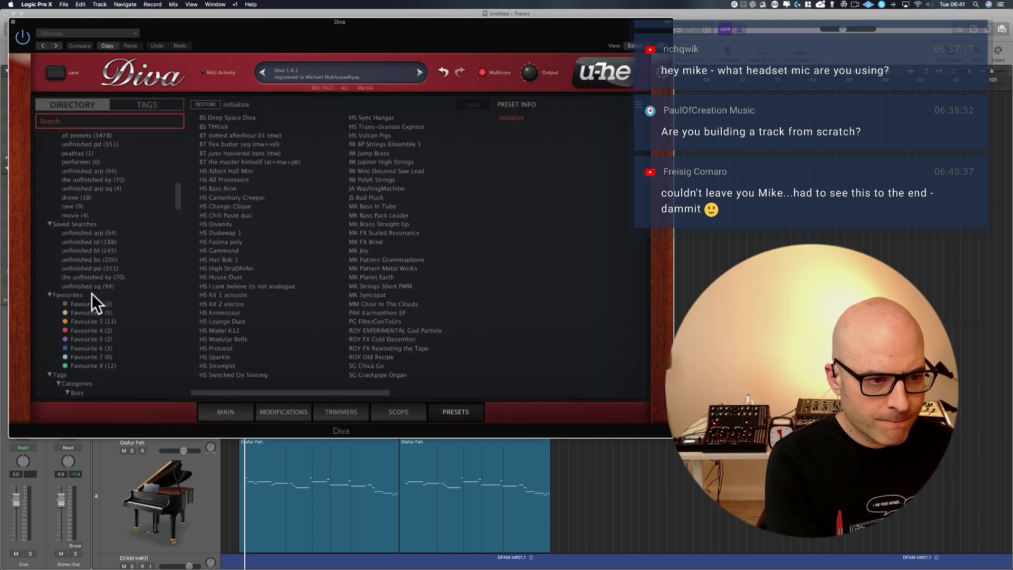
{"action": "left_click", "coordinate": [88, 339]}
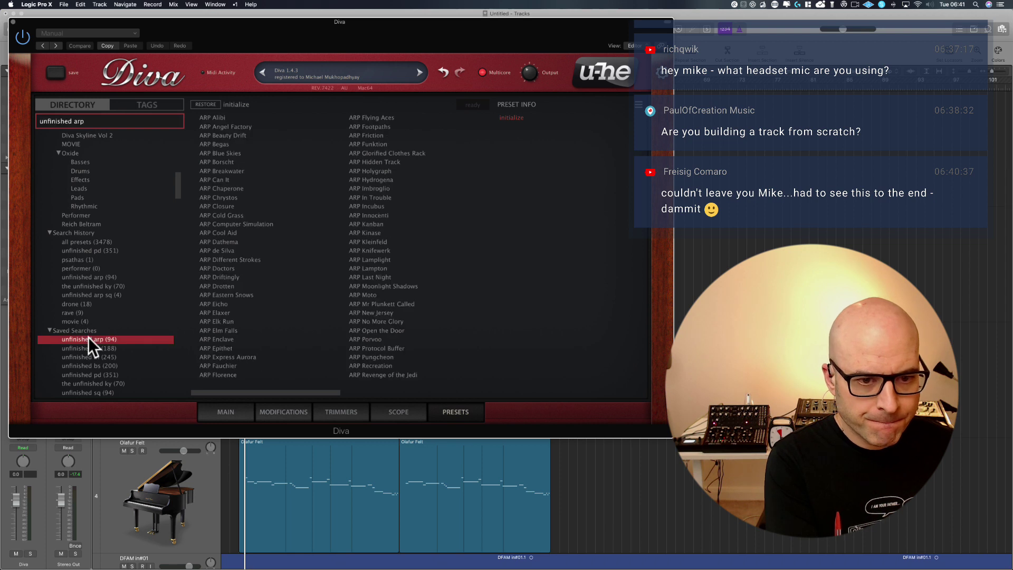
{"action": "left_click", "coordinate": [363, 390]}
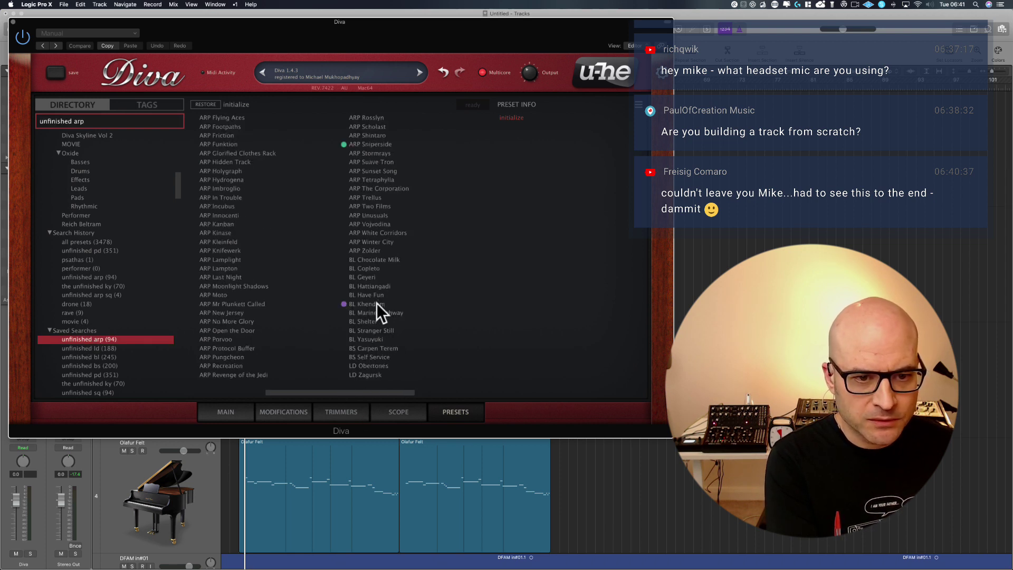
{"action": "left_click", "coordinate": [229, 181]}
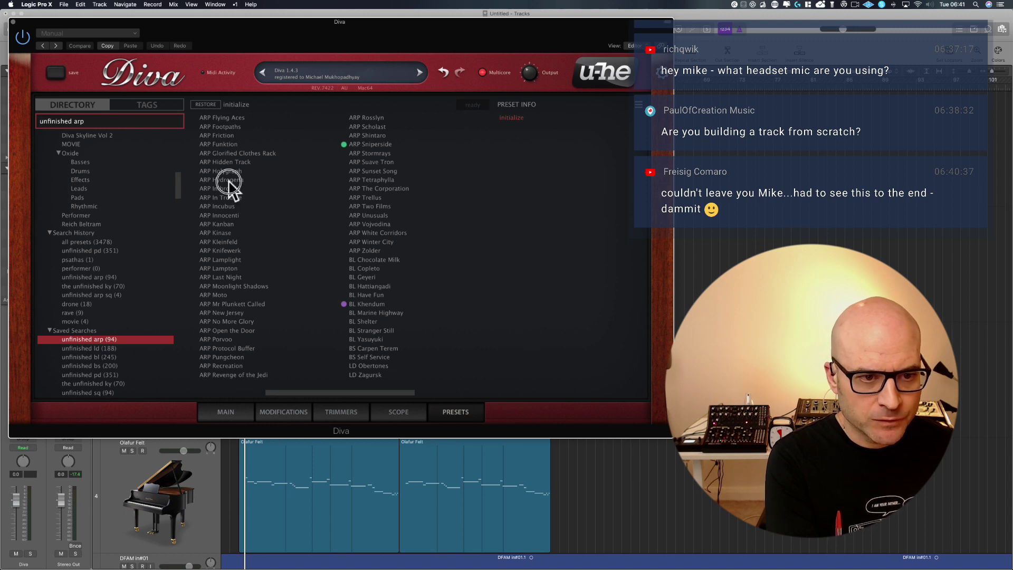
{"action": "left_click", "coordinate": [13, 22]}
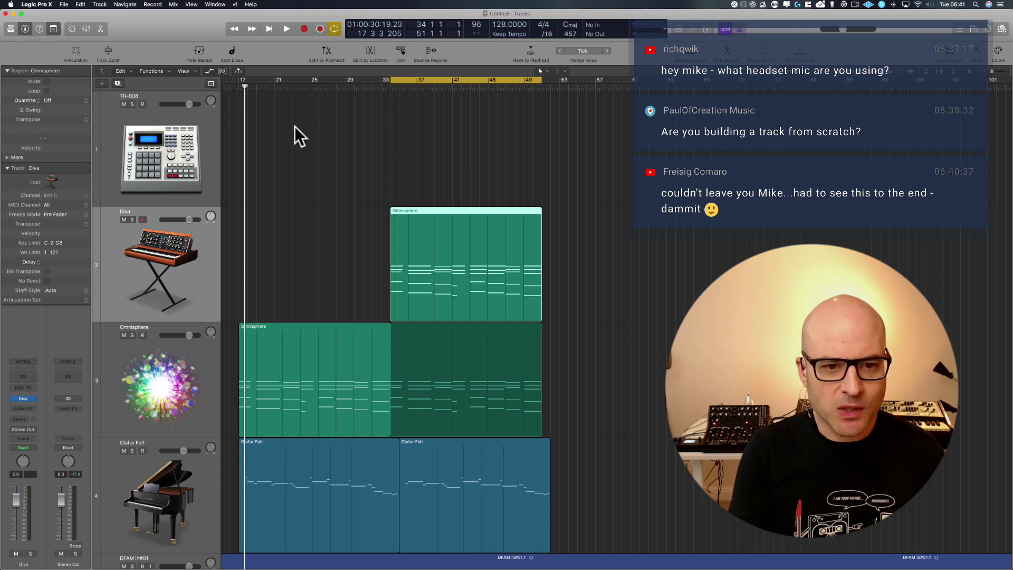
- Play the cycled section from bar 34 and examine how the Diva, Omnisphere and piano regions line up
{"action": "key", "text": "space"}
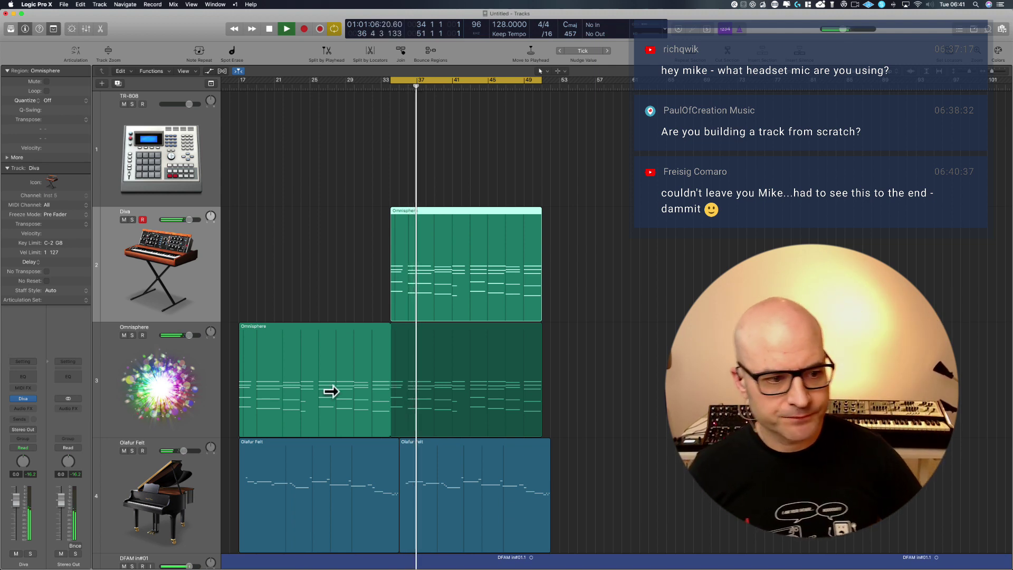
{"action": "mouse_move", "coordinate": [29, 400]}
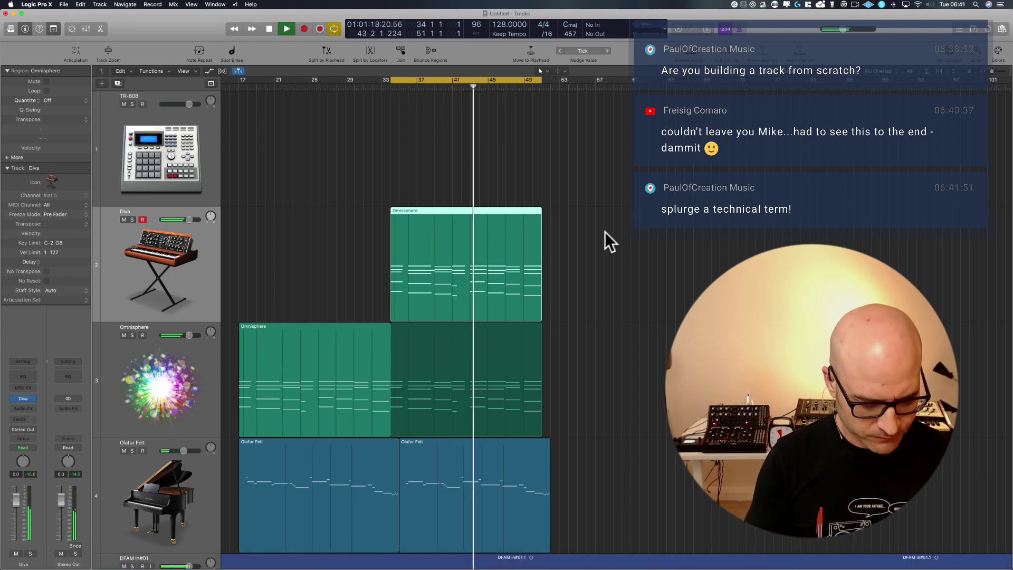
{"action": "key", "text": "z"}
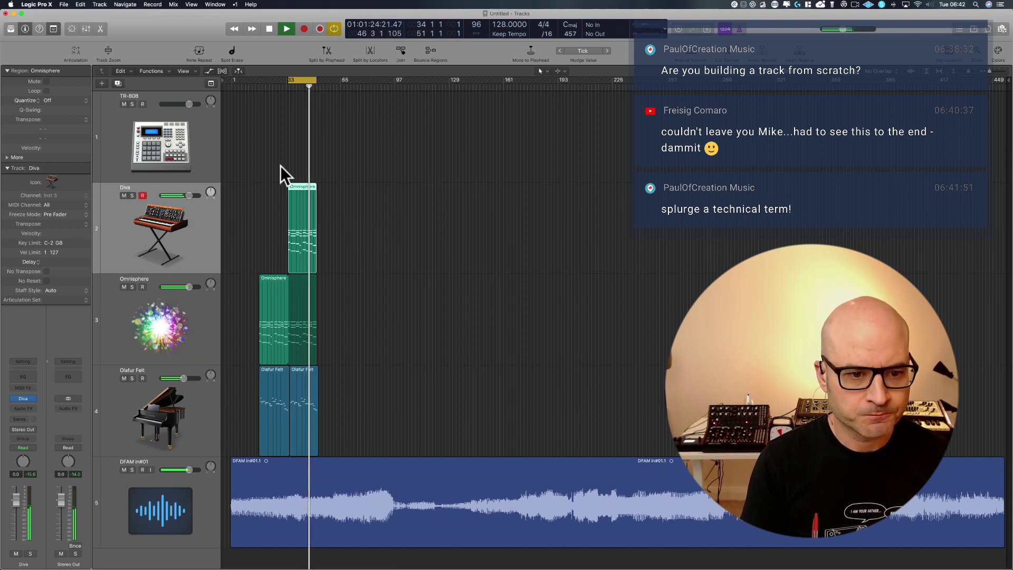
{"action": "left_click_drag", "start_coordinate": [362, 181], "coordinate": [271, 444]}
{"action": "left_click", "coordinate": [570, 247], "text": "ctrl+alt"}
{"action": "left_click", "coordinate": [477, 233], "text": "ctrl+alt"}
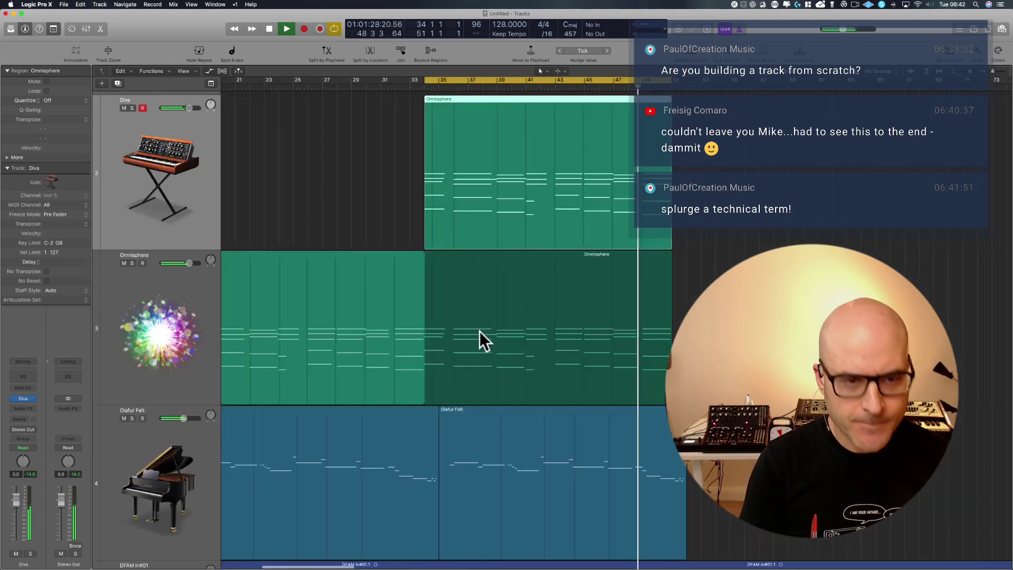
{"action": "left_click", "coordinate": [282, 154], "text": "ctrl+alt"}
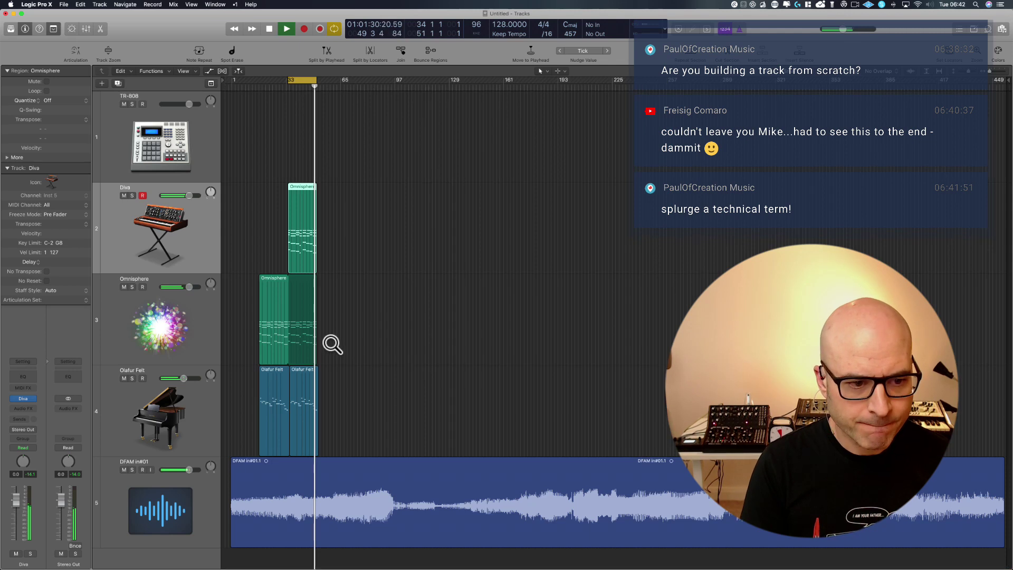
- Reset the Olafur Felt track's volume to 0.0 dB and pan it to the right
{"action": "left_click", "coordinate": [137, 420]}
{"action": "left_click", "coordinate": [17, 509], "text": "alt"}
{"action": "left_click_drag", "start_coordinate": [23, 466], "coordinate": [22, 455]}
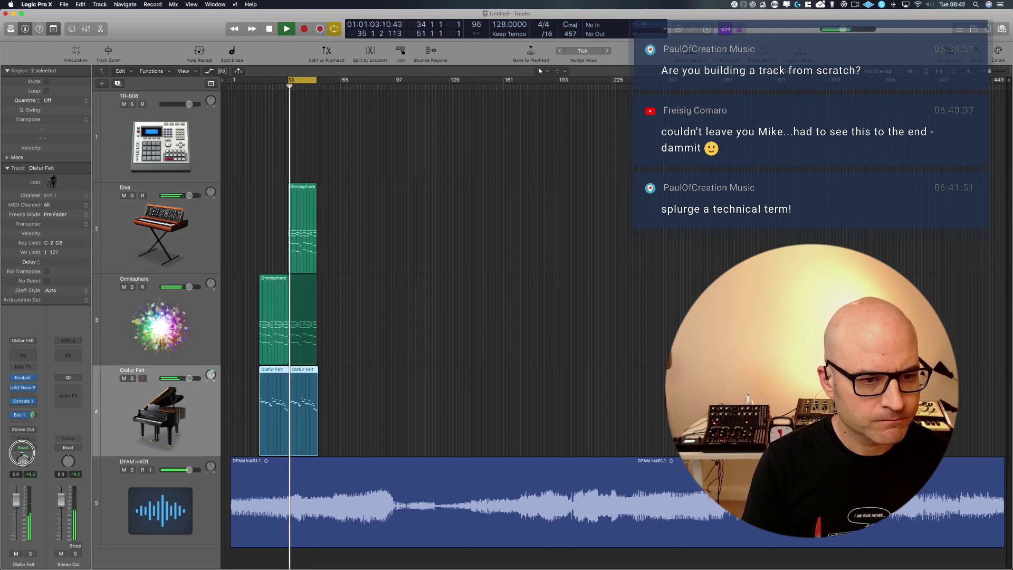
- Transpose the region on the Diva track by +12 and lower the Diva track's volume to -4.1 dB
{"action": "left_click", "coordinate": [156, 198]}
{"action": "left_click_drag", "start_coordinate": [58, 129], "coordinate": [53, 122]}
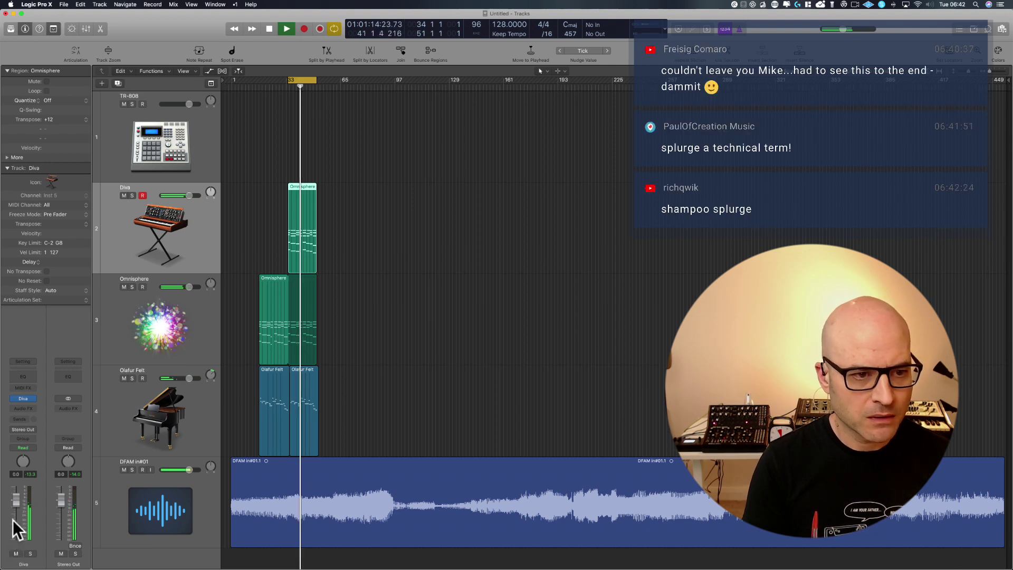
{"action": "left_click_drag", "start_coordinate": [19, 506], "coordinate": [19, 515]}
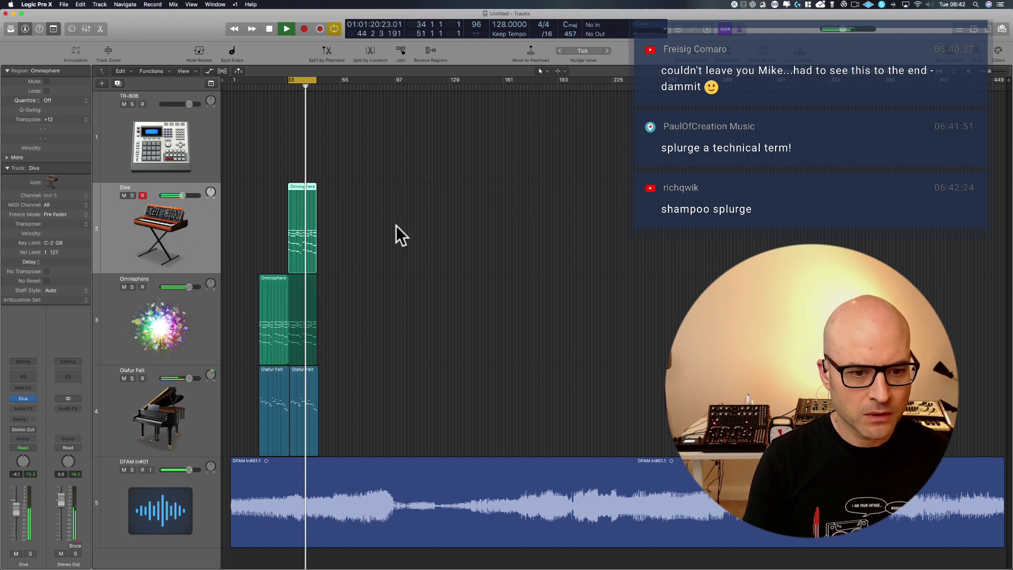
- Stop playback, copy the Diva track's region to bar 51, and reset the original region's transposition to zero
{"action": "left_click", "coordinate": [253, 370]}
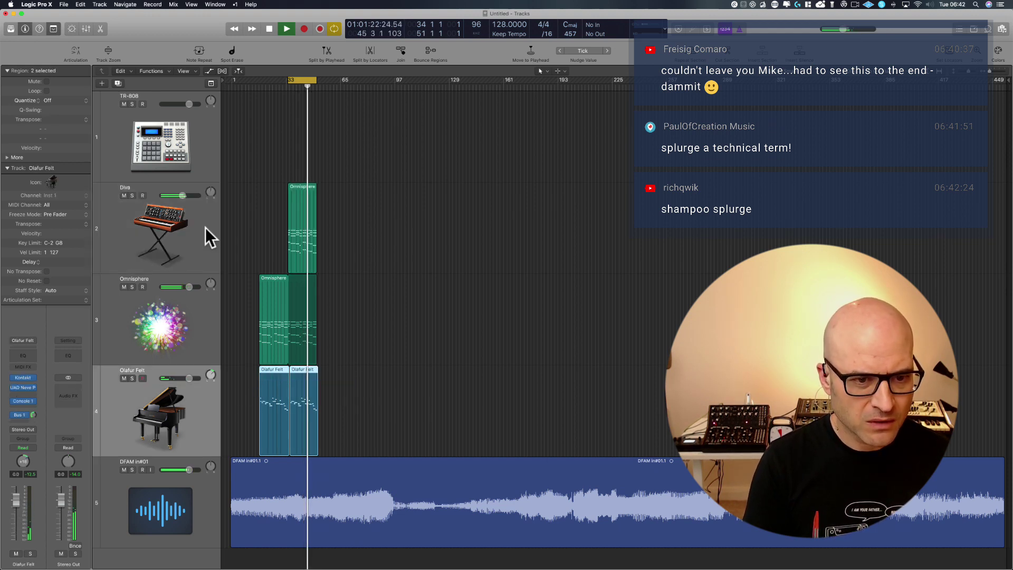
{"action": "left_click", "coordinate": [304, 220]}
{"action": "key", "text": "space"}
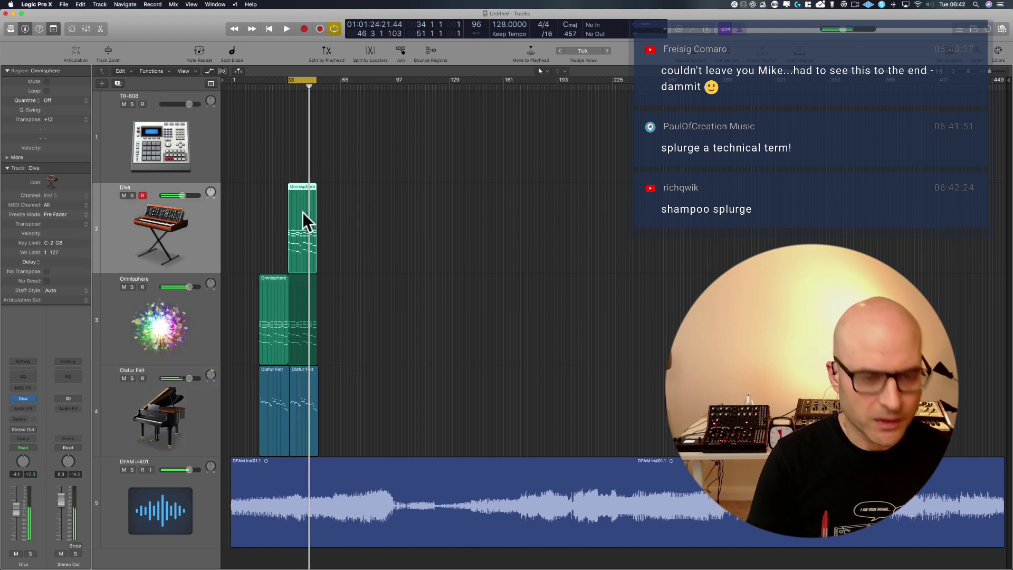
{"action": "left_click_drag", "start_coordinate": [304, 214], "coordinate": [332, 210]}
{"action": "left_click", "coordinate": [301, 207]}
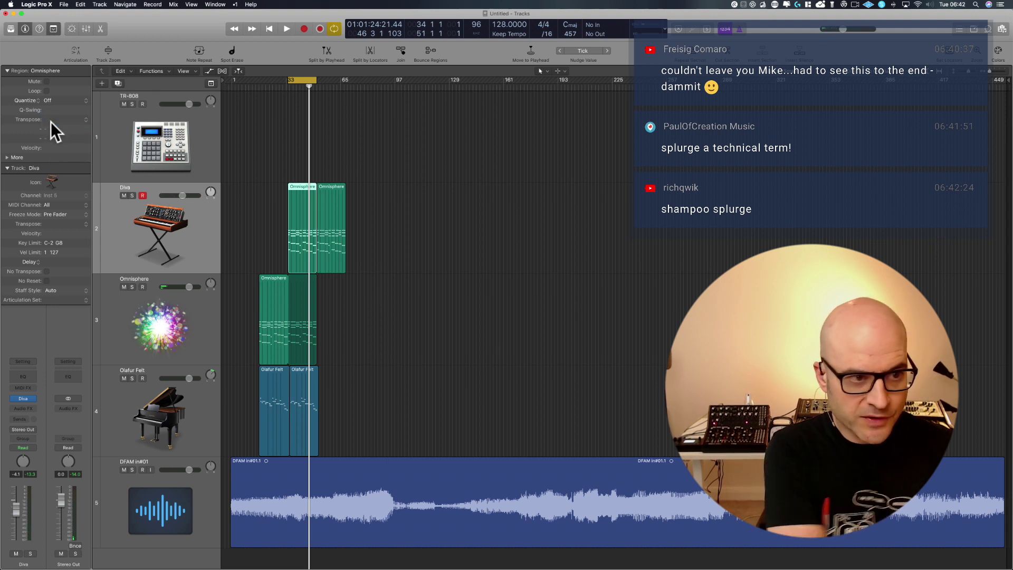
- Transpose both Olafur Felt regions by -12, then play with the cycle range set from bar 17 to bar 68
{"action": "left_click_drag", "start_coordinate": [434, 420], "coordinate": [214, 411]}
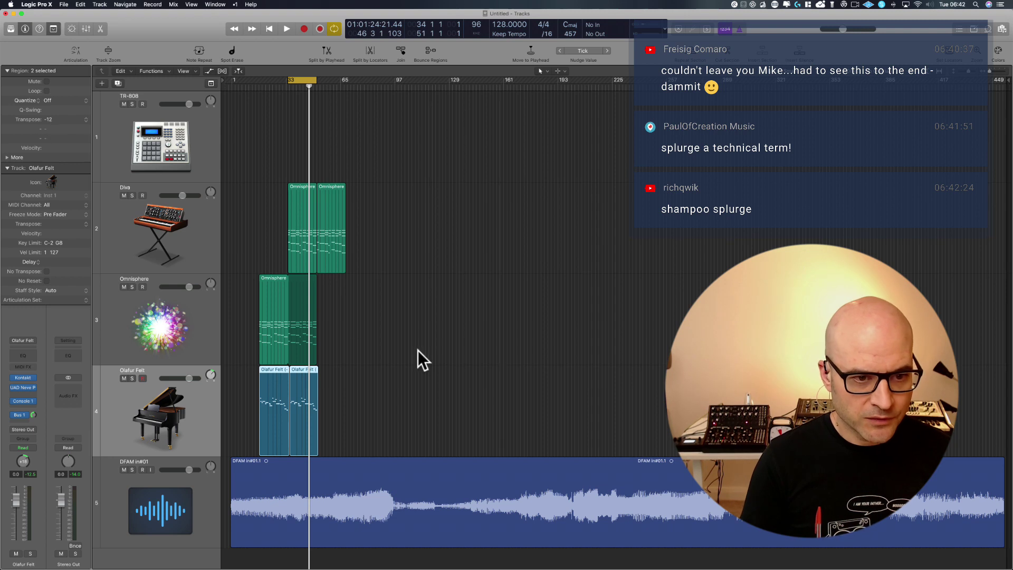
{"action": "left_click_drag", "start_coordinate": [415, 235], "coordinate": [264, 428]}
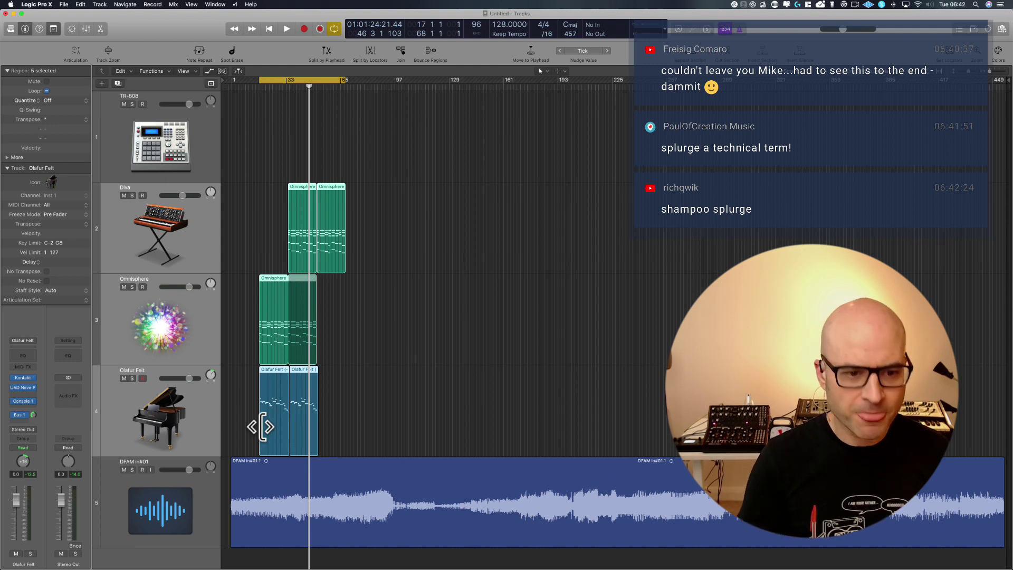
{"action": "key", "text": "space"}
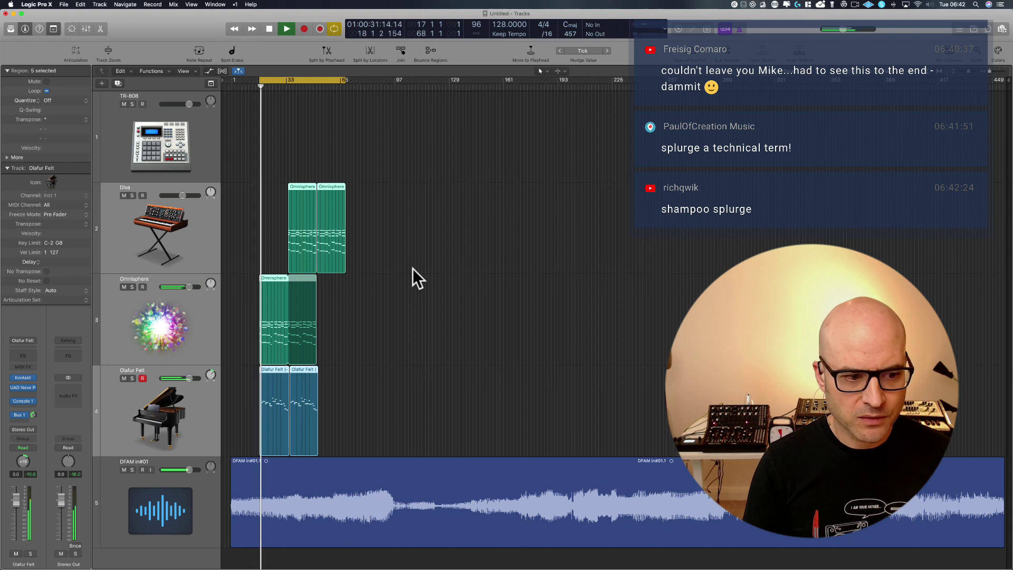
- Raise the Olafur Felt track's volume to +4.1 dB
{"action": "left_click", "coordinate": [33, 415]}
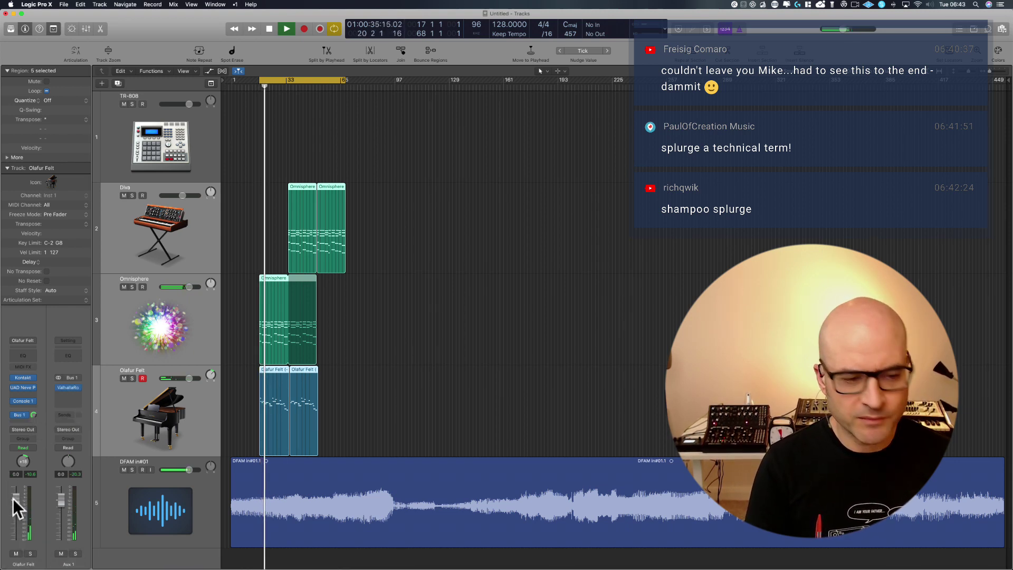
{"action": "left_click_drag", "start_coordinate": [17, 499], "coordinate": [16, 483]}
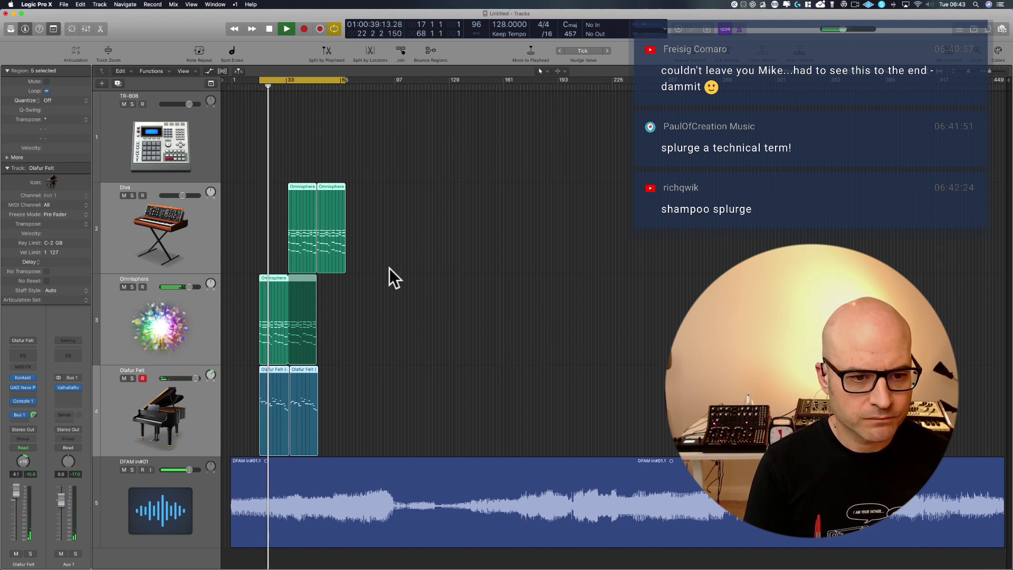
- Extend the loop of the region on the Omnisphere track to bar 68, matching the end of the Diva regions
{"action": "left_click", "coordinate": [374, 290]}
{"action": "left_click_drag", "start_coordinate": [374, 290], "coordinate": [267, 445]}
{"action": "left_click", "coordinate": [589, 270], "text": "ctrl+alt"}
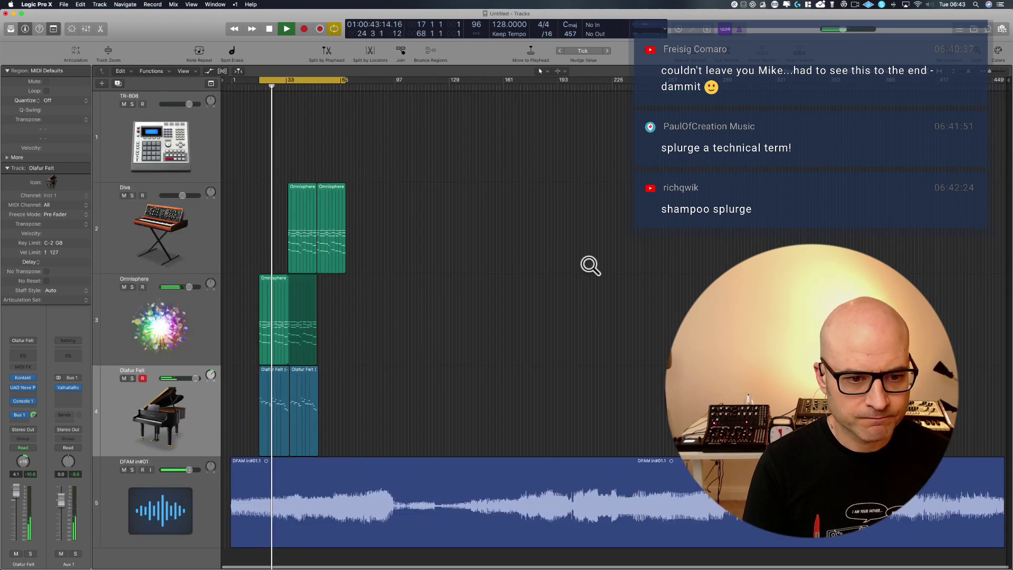
{"action": "left_click_drag", "start_coordinate": [323, 350], "coordinate": [345, 348]}
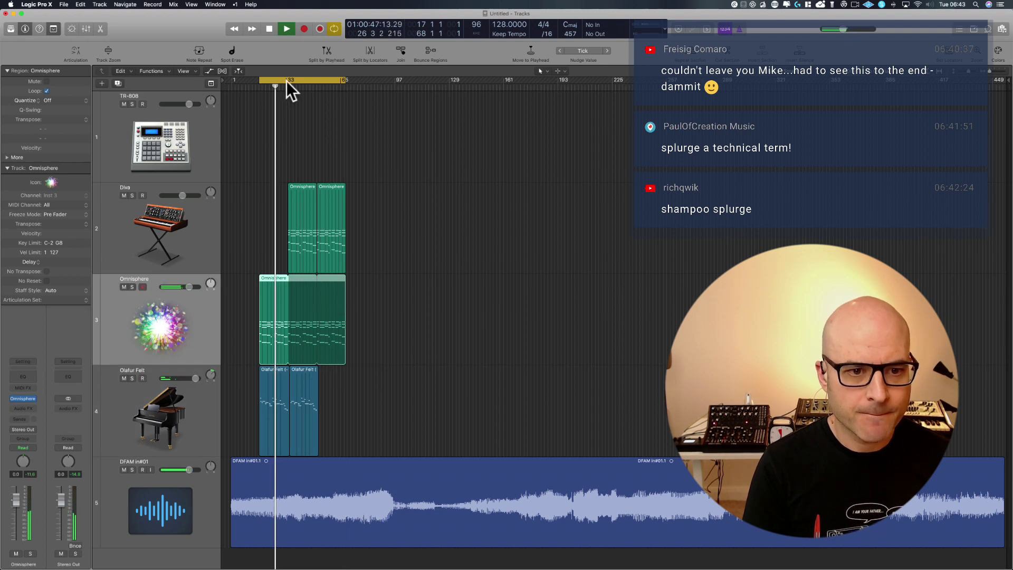
- Set the cycle range to the second Diva region, from bar 51 to bar 68
{"action": "left_click", "coordinate": [285, 80]}
{"action": "left_click", "coordinate": [334, 191]}
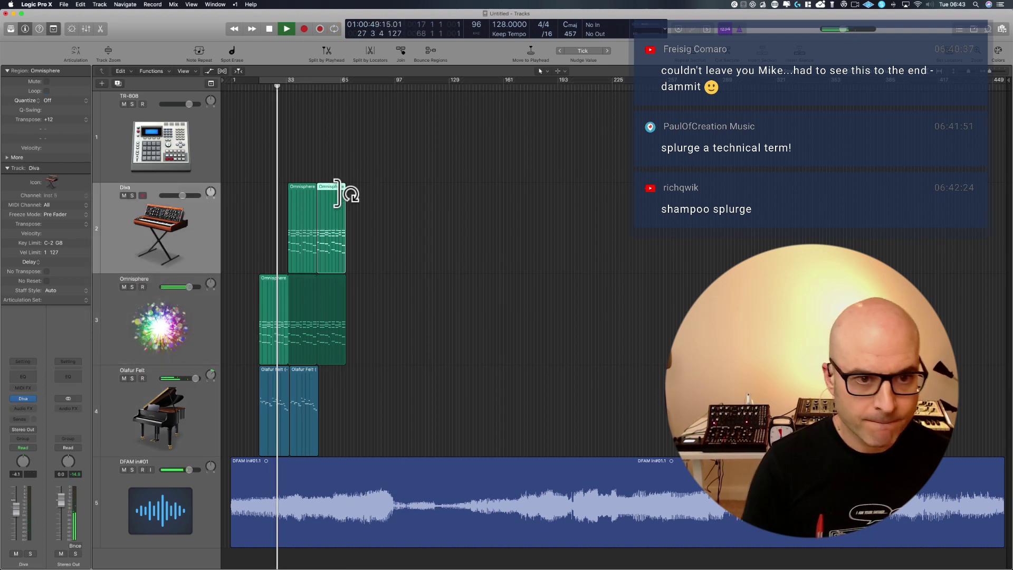
{"action": "key", "text": "u"}
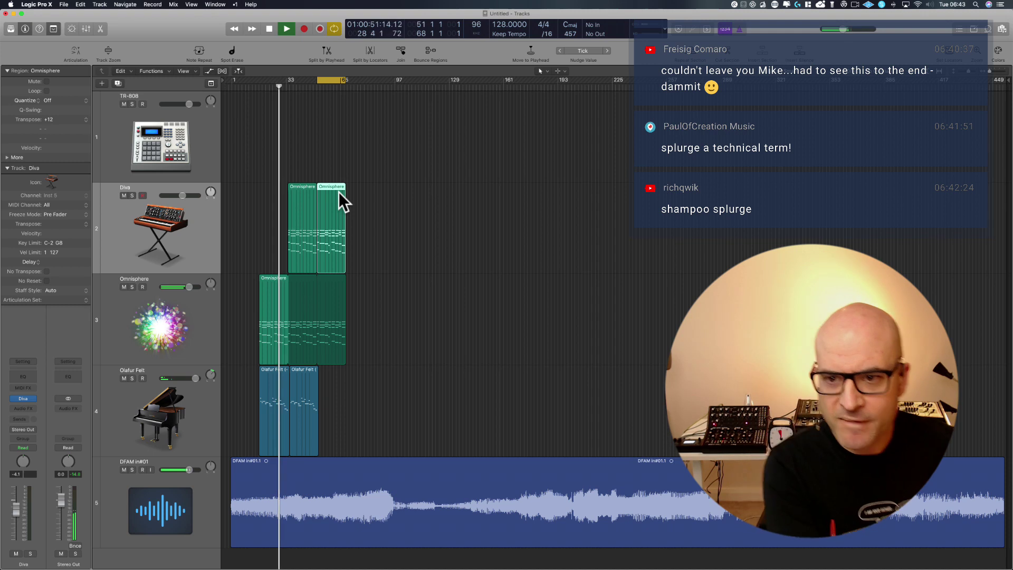
- Play a drum part live on the TR-808 track over the running song, stop playback, and capture the performance as a recording
{"action": "left_click", "coordinate": [111, 138]}
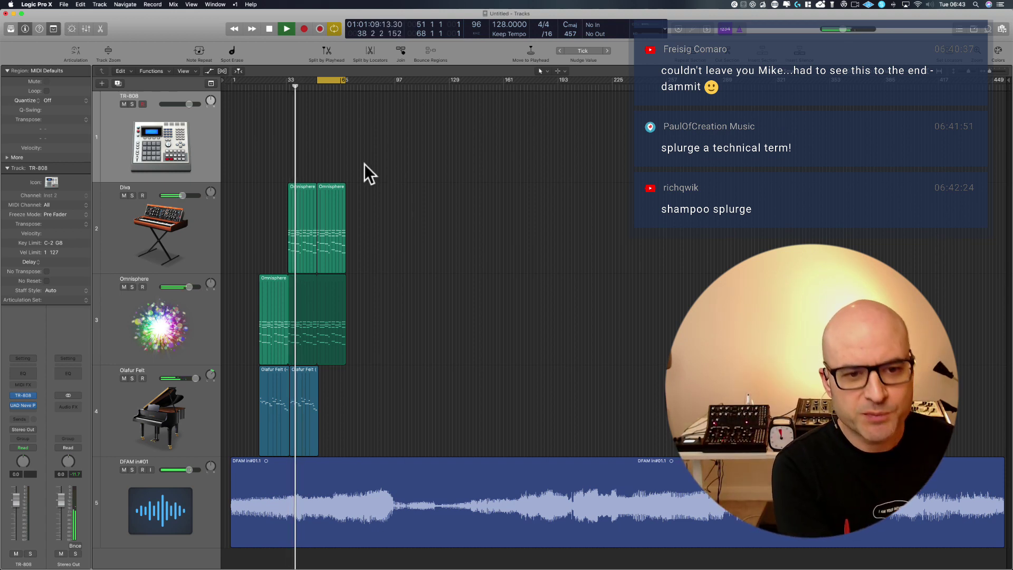
{"action": "left_click_drag", "start_coordinate": [362, 170], "coordinate": [321, 402]}
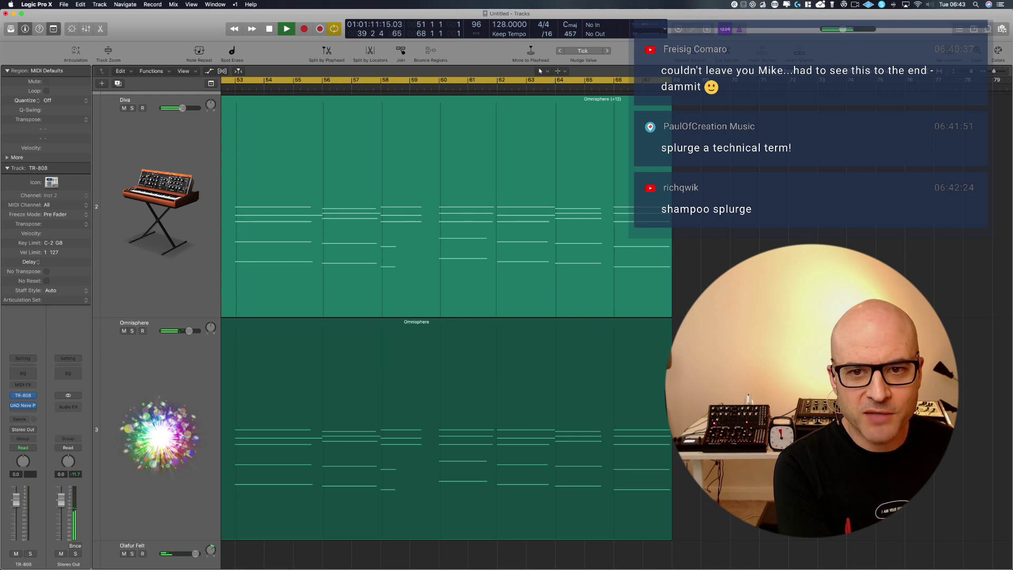
{"action": "left_click", "coordinate": [527, 169]}
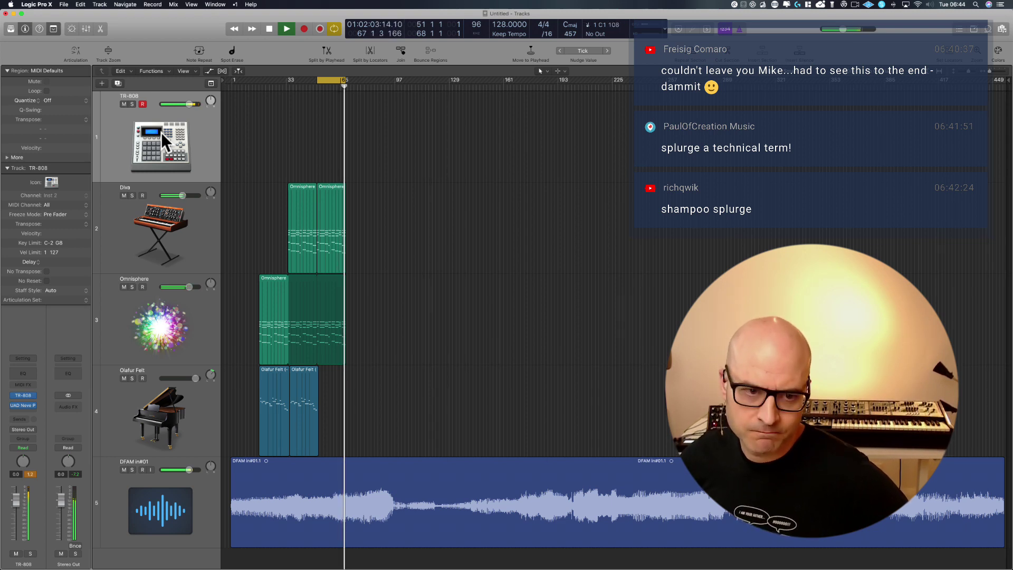
{"action": "key", "text": "space"}
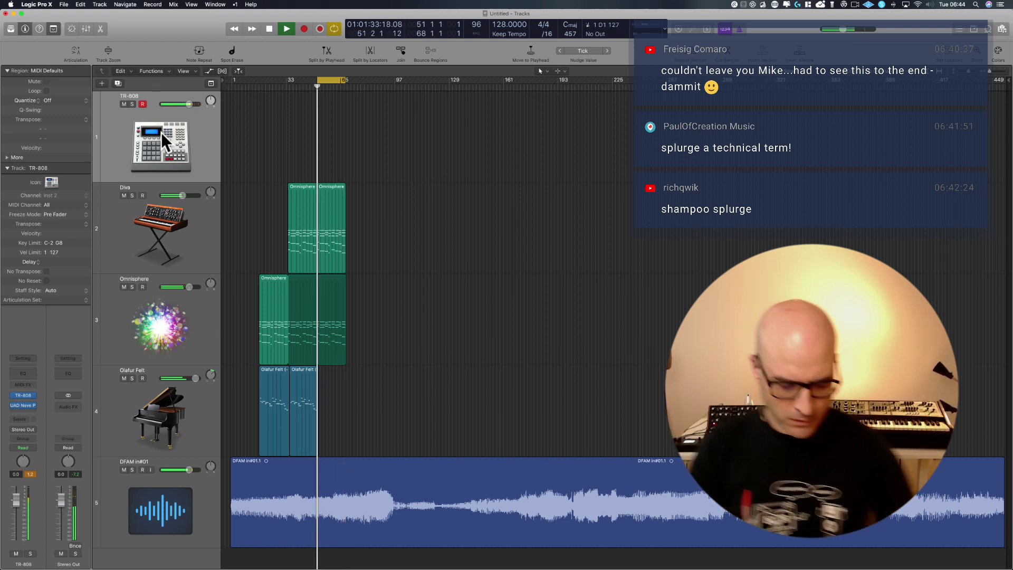
{"action": "key", "text": "shift+r"}
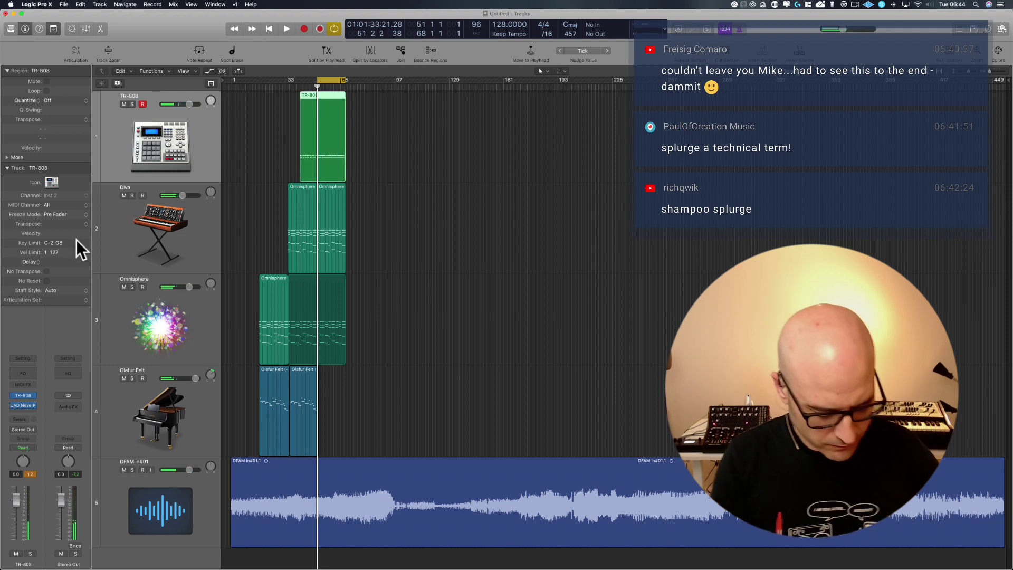
- Set the cycle range over the captured TR-808 region, from bar 41 to bar 68
{"action": "left_click_drag", "start_coordinate": [266, 182], "coordinate": [407, 69]}
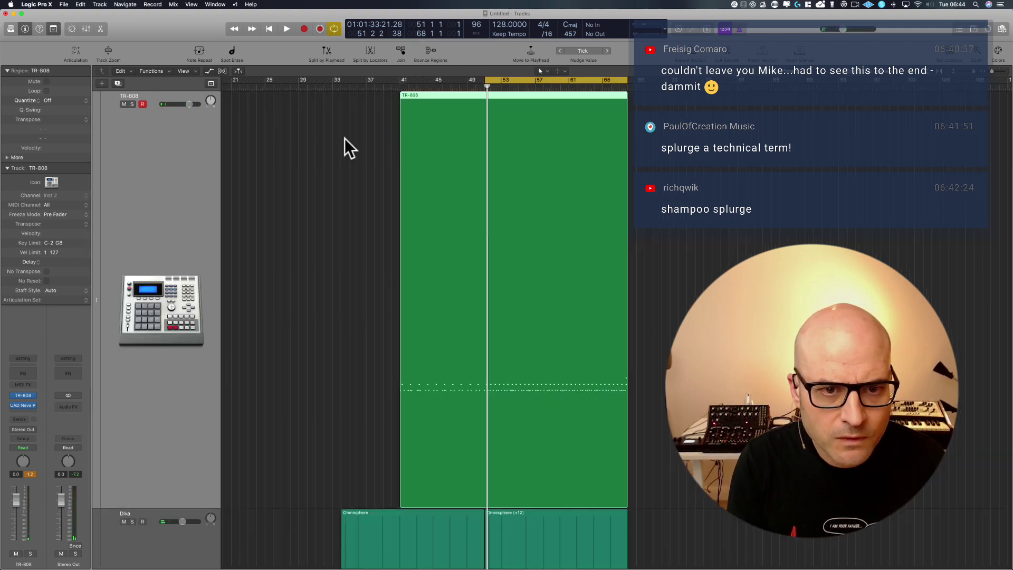
{"action": "left_click_drag", "start_coordinate": [399, 79], "coordinate": [629, 79]}
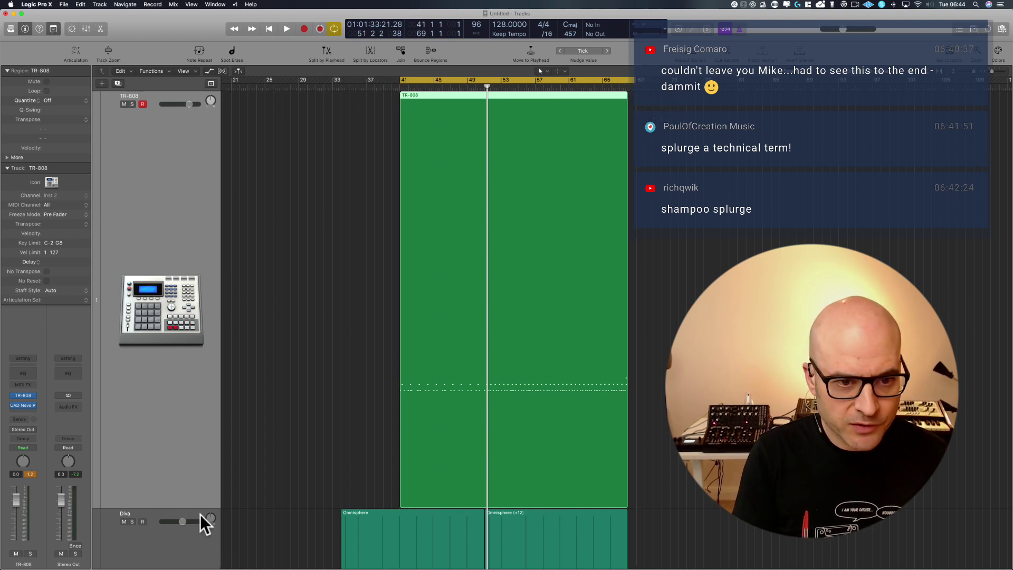
- Trim the end of the DFAM audio region back to about bar 68, in line with the other tracks
{"action": "key", "text": "z"}
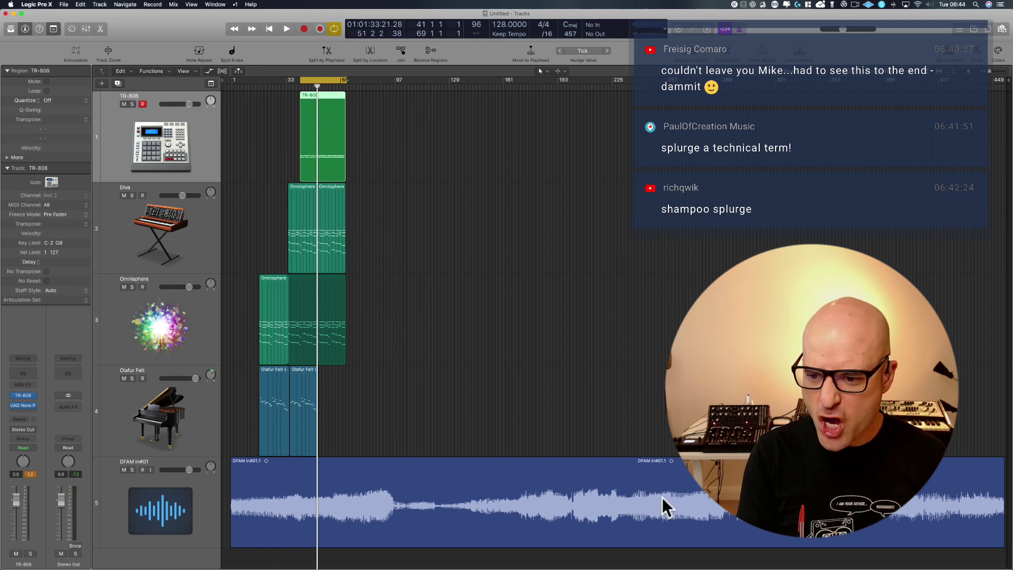
{"action": "left_click_drag", "start_coordinate": [1002, 522], "coordinate": [346, 520]}
{"action": "scroll", "coordinate": [255, 560], "scroll_direction": "up", "scroll_amount": 5}
{"action": "scroll", "coordinate": [407, 368], "scroll_direction": "right", "scroll_amount": 3}
{"action": "left_click", "coordinate": [542, 332], "text": "ctrl+alt"}
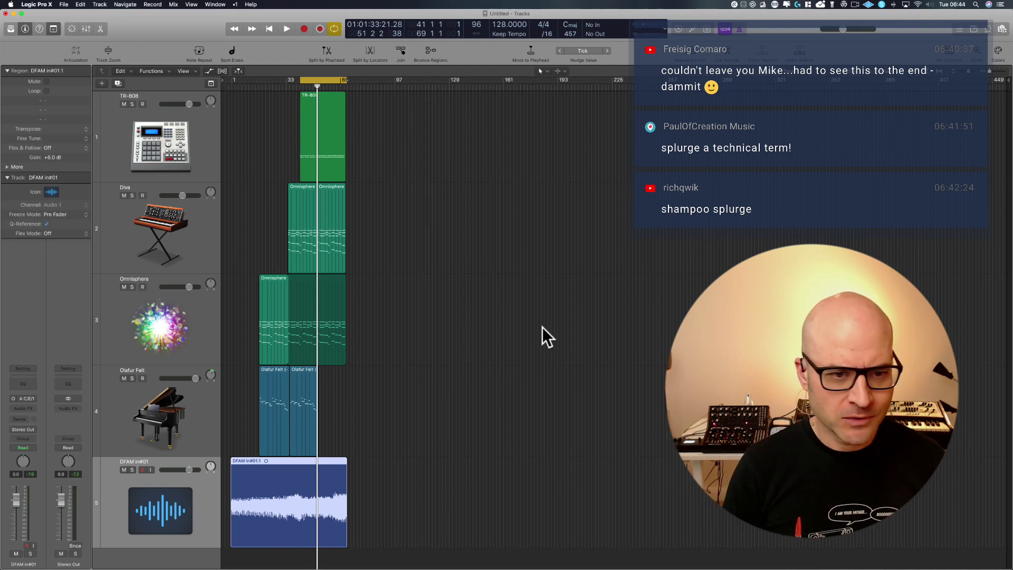
{"action": "left_click_drag", "start_coordinate": [385, 125], "coordinate": [216, 493]}
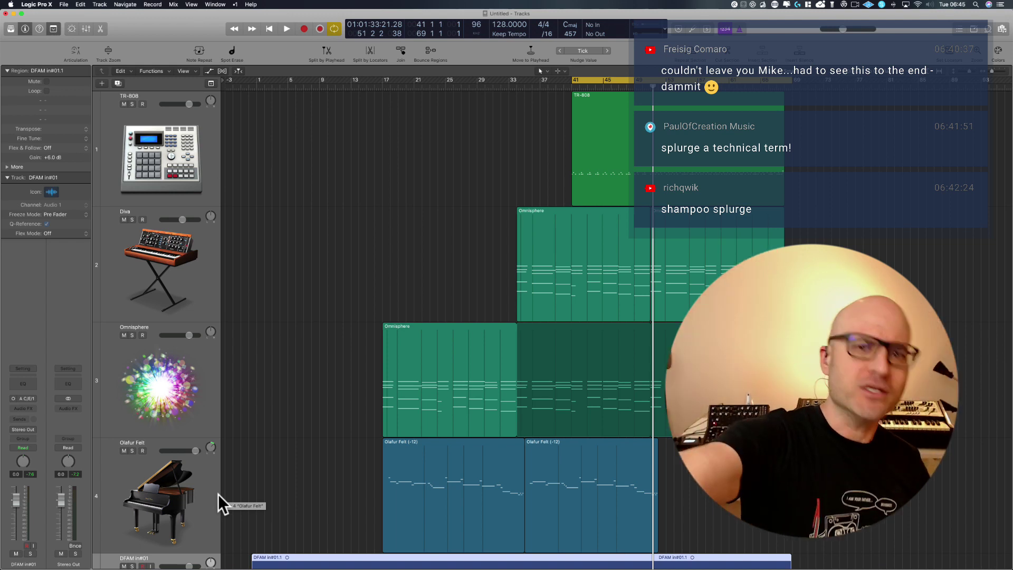
{"action": "scroll", "coordinate": [409, 280], "scroll_direction": "right", "scroll_amount": 5}
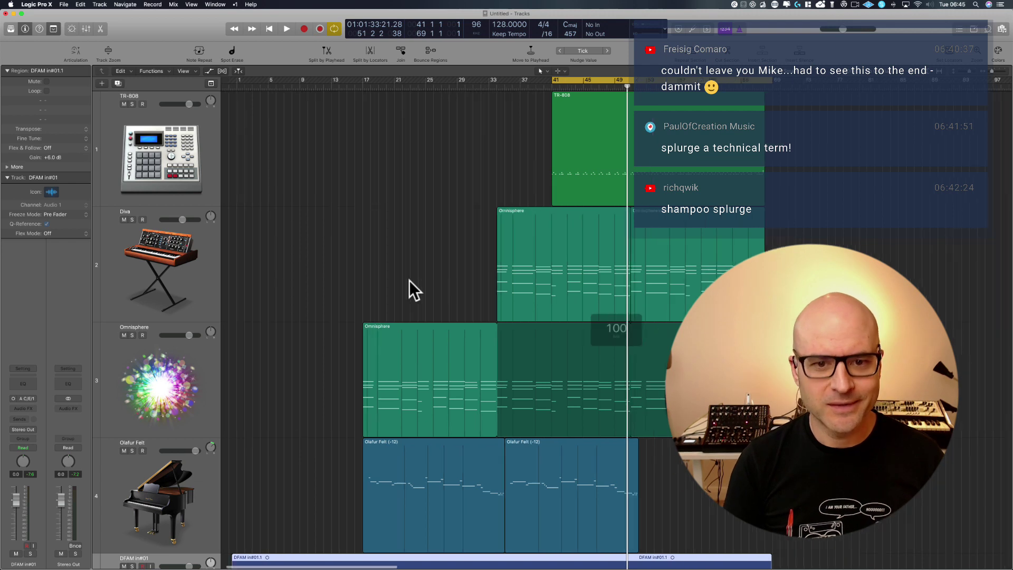
- Place the playhead at bar 51, where the second Diva region starts, and select the Omnisphere region
{"action": "mouse_move", "coordinate": [514, 88]}
{"action": "left_mouse_down"}
{"action": "mouse_move", "coordinate": [497, 90]}
{"action": "mouse_move", "coordinate": [511, 95]}
{"action": "left_mouse_up"}
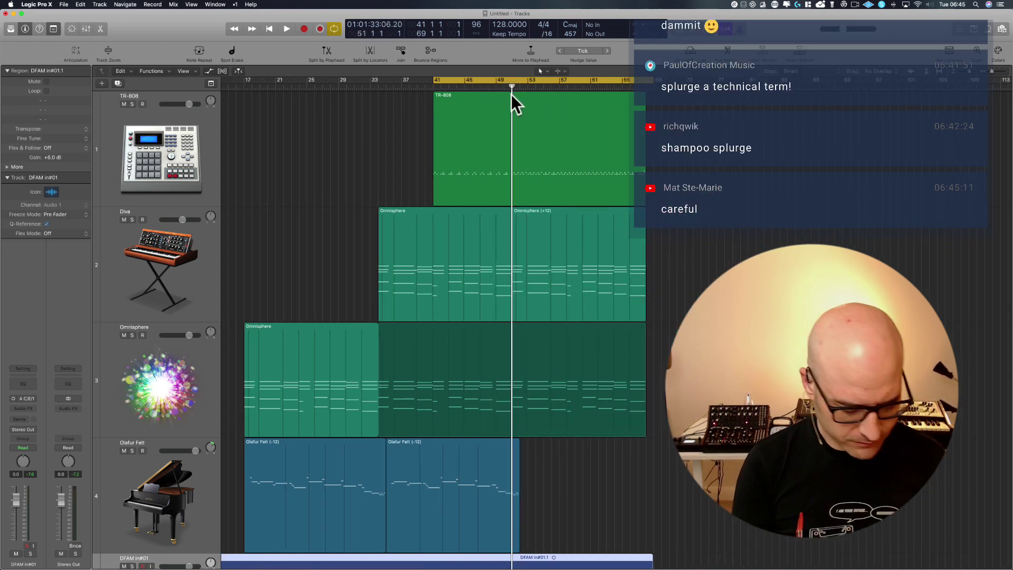
{"action": "left_click", "coordinate": [310, 144], "text": "ctrl+alt"}
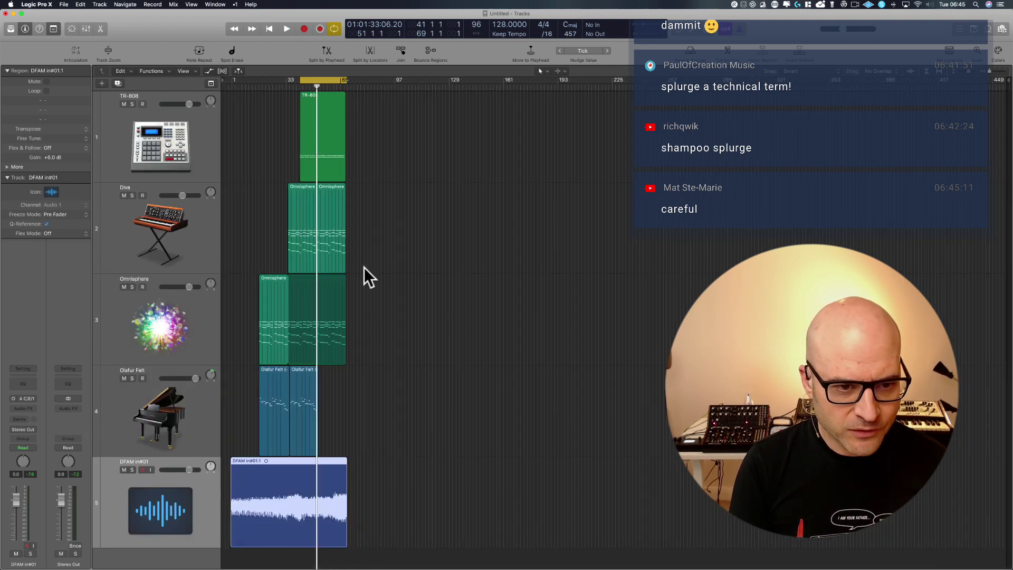
{"action": "left_click_drag", "start_coordinate": [400, 556], "coordinate": [227, 87]}
{"action": "scroll", "coordinate": [561, 278], "scroll_direction": "right", "scroll_amount": 3}
{"action": "scroll", "coordinate": [606, 278], "scroll_direction": "right", "scroll_amount": 2}
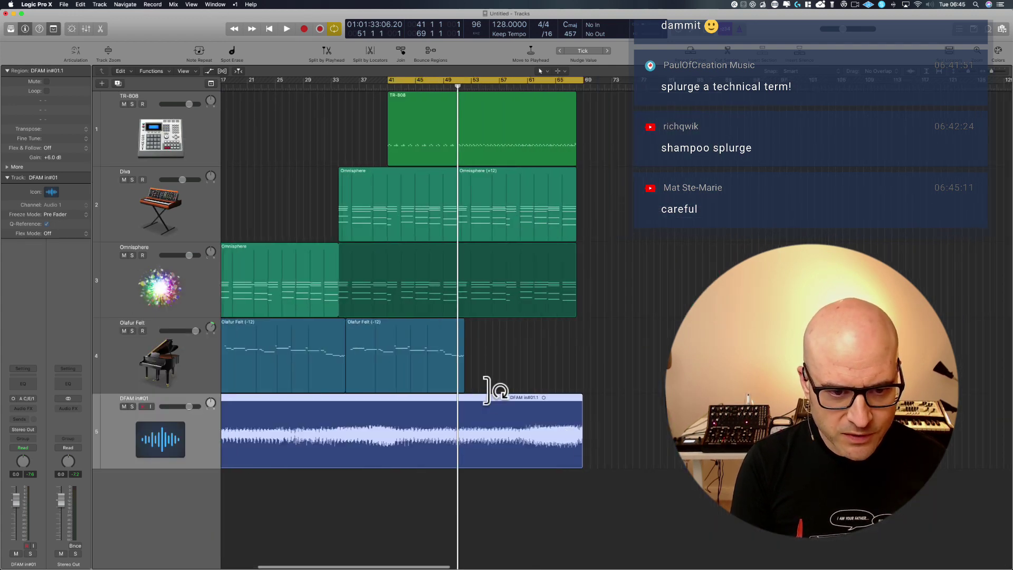
{"action": "scroll", "coordinate": [487, 390], "scroll_direction": "left", "scroll_amount": 3}
{"action": "left_click", "coordinate": [278, 199], "text": "ctrl+alt"}
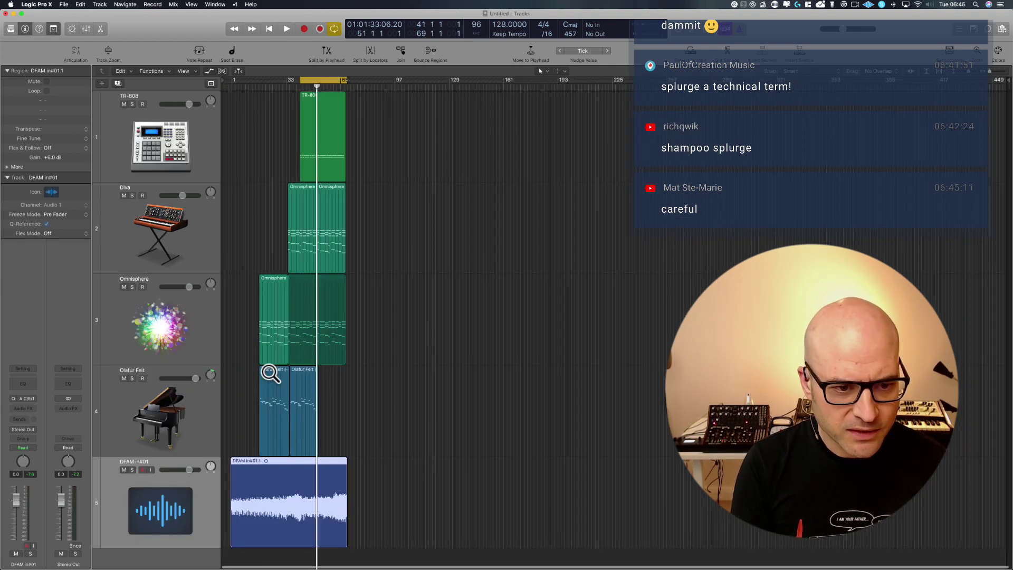
{"action": "left_click", "coordinate": [267, 330]}
{"action": "left_click_drag", "start_coordinate": [269, 334], "coordinate": [281, 307]}
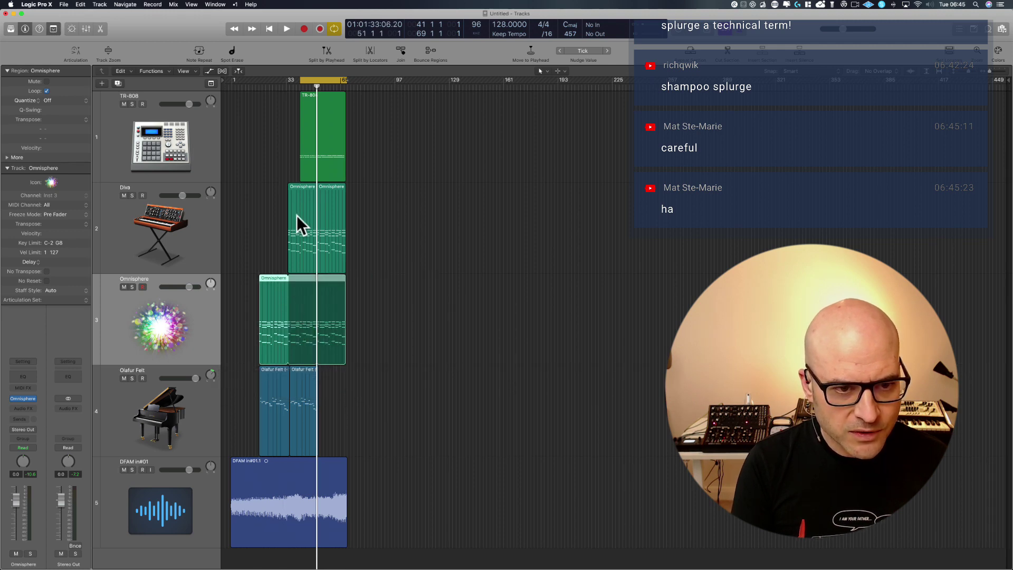
- Try splitting the TR-808 region at bar 51 with crossing notes kept, inspect both halves in the Piano Roll, and undo the split
{"action": "left_click_drag", "start_coordinate": [441, 406], "coordinate": [267, 91]}
{"action": "mouse_move", "coordinate": [445, 83]}
{"action": "left_mouse_down"}
{"action": "mouse_move", "coordinate": [468, 83]}
{"action": "mouse_move", "coordinate": [442, 86]}
{"action": "left_mouse_up"}
{"action": "left_click", "coordinate": [453, 119]}
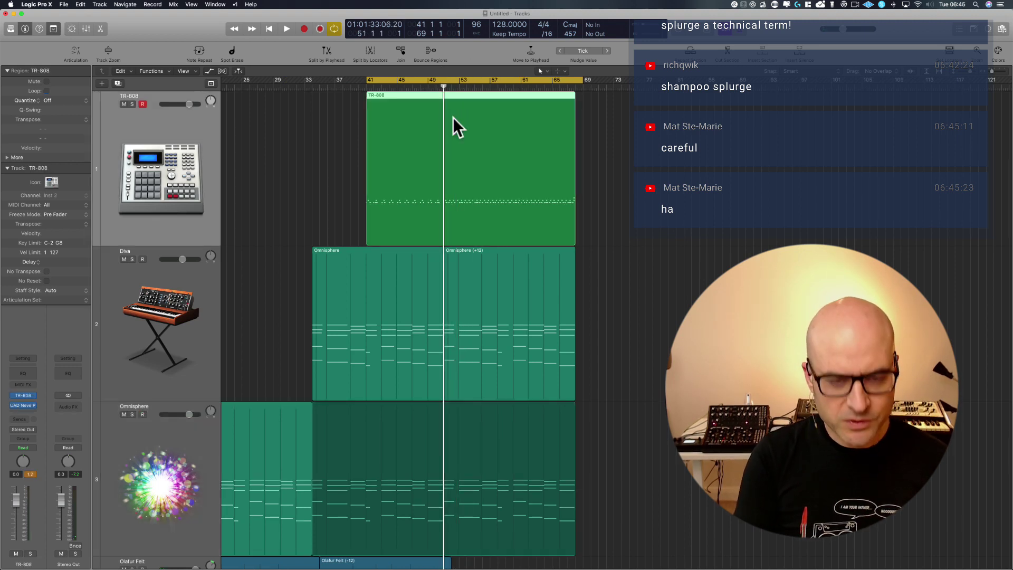
{"action": "key", "text": "super+t"}
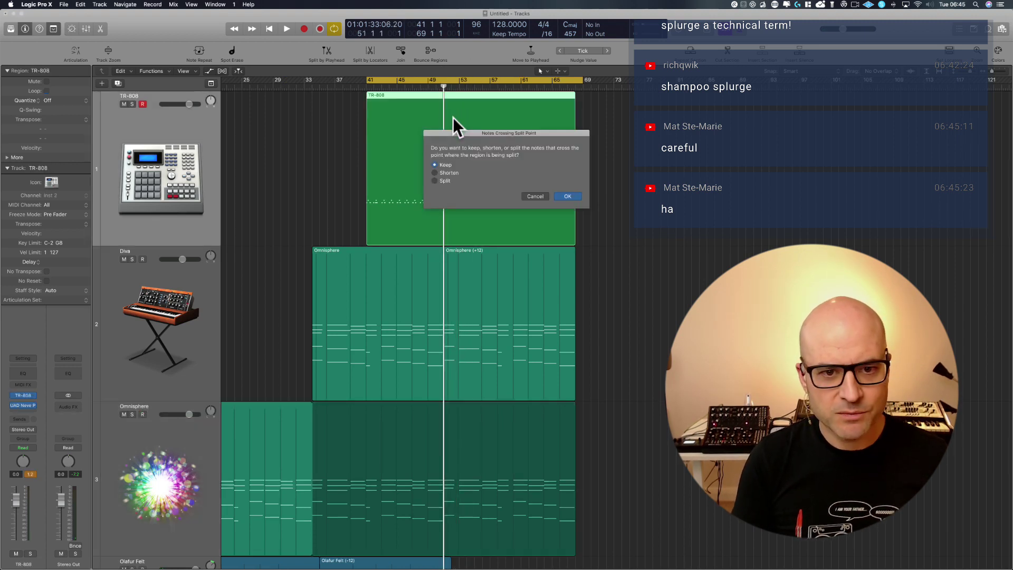
{"action": "left_click", "coordinate": [567, 196]}
{"action": "double_click", "coordinate": [500, 172]}
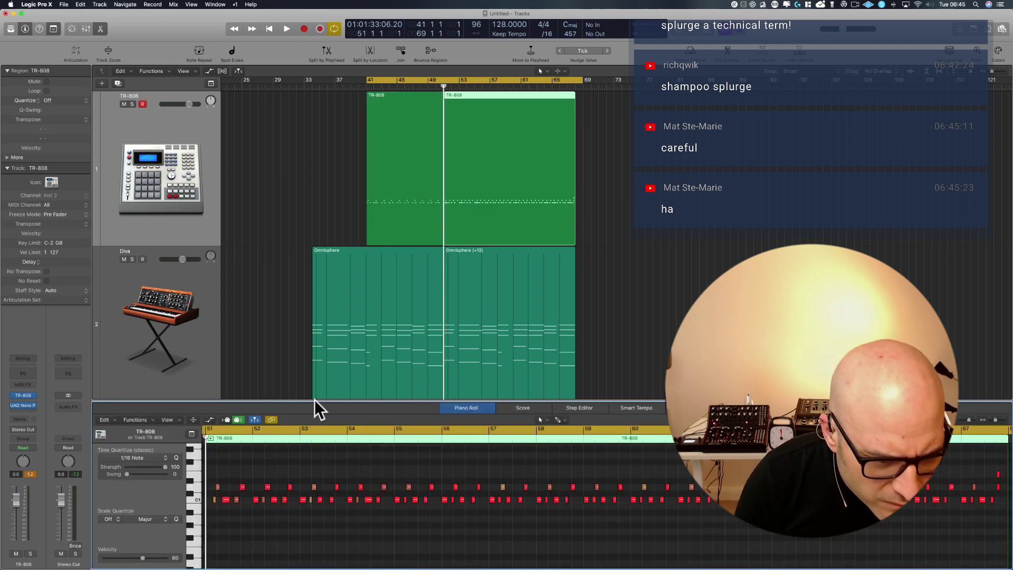
{"action": "left_click", "coordinate": [323, 163]}
{"action": "left_click", "coordinate": [385, 169]}
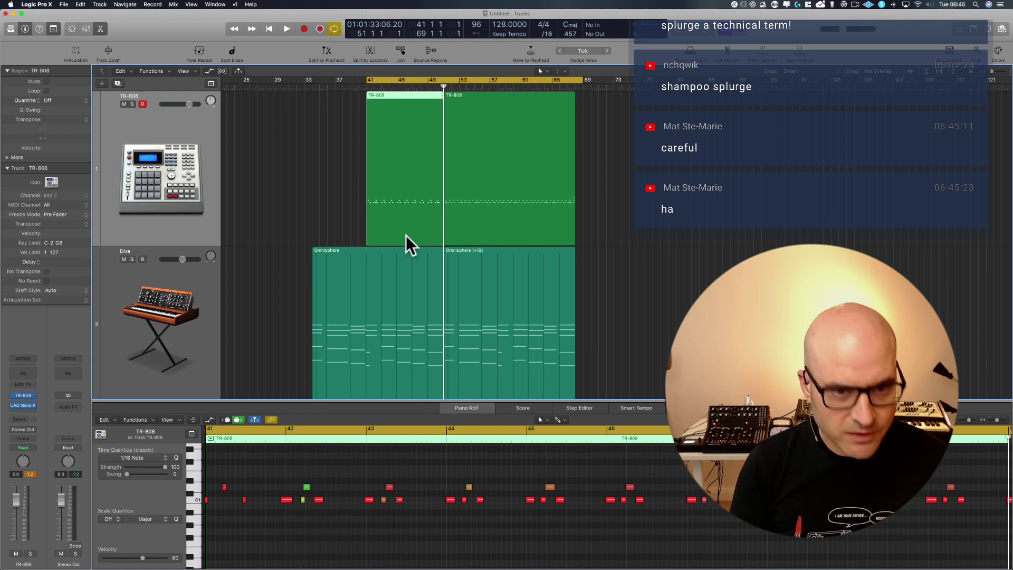
{"action": "key", "text": "super+z"}
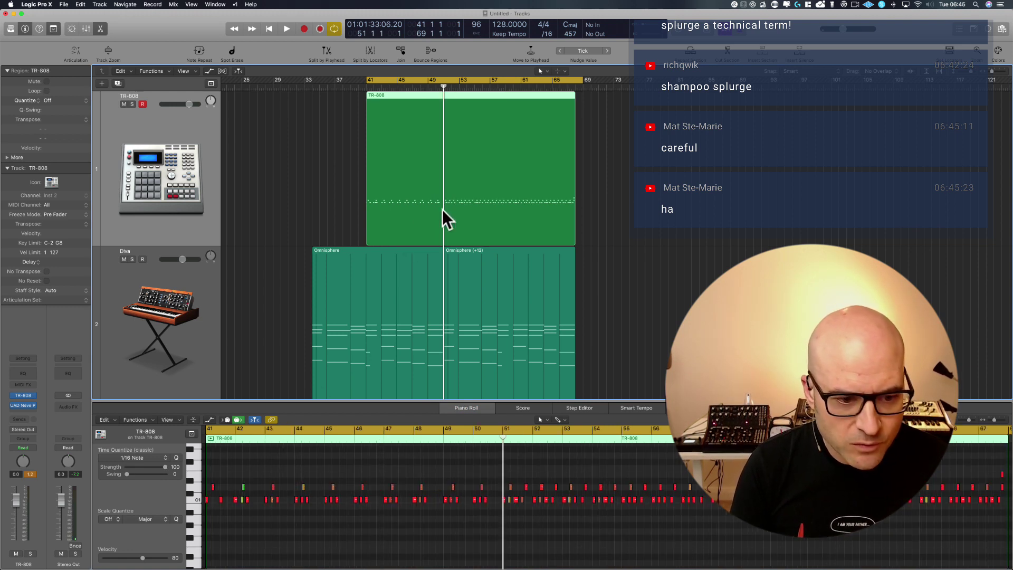
- Select the TR-808 region together with the second Diva region and check their alignment with the playhead at bar 51
{"action": "left_click", "coordinate": [195, 500]}
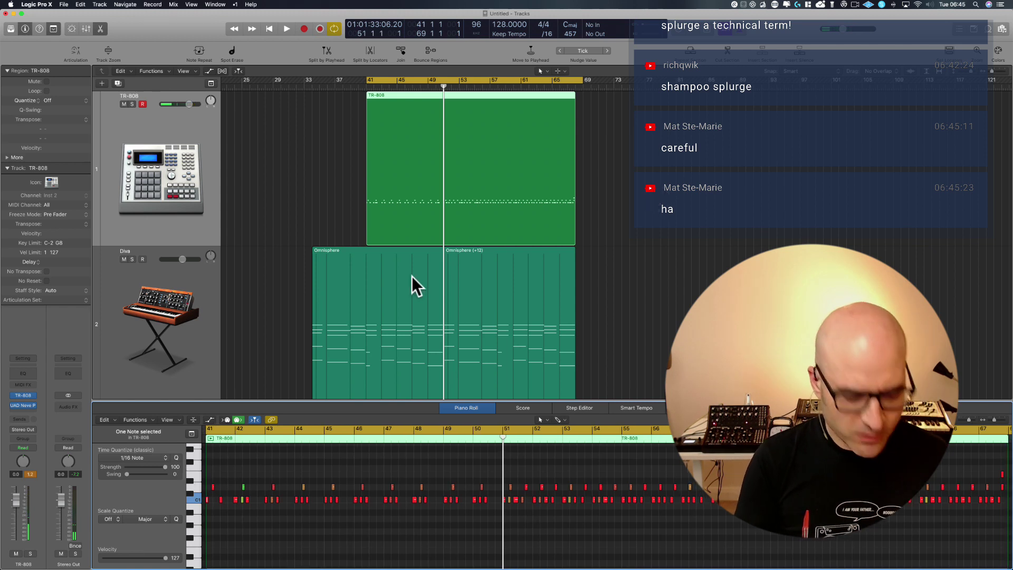
{"action": "left_click", "coordinate": [338, 154], "text": "ctrl+alt"}
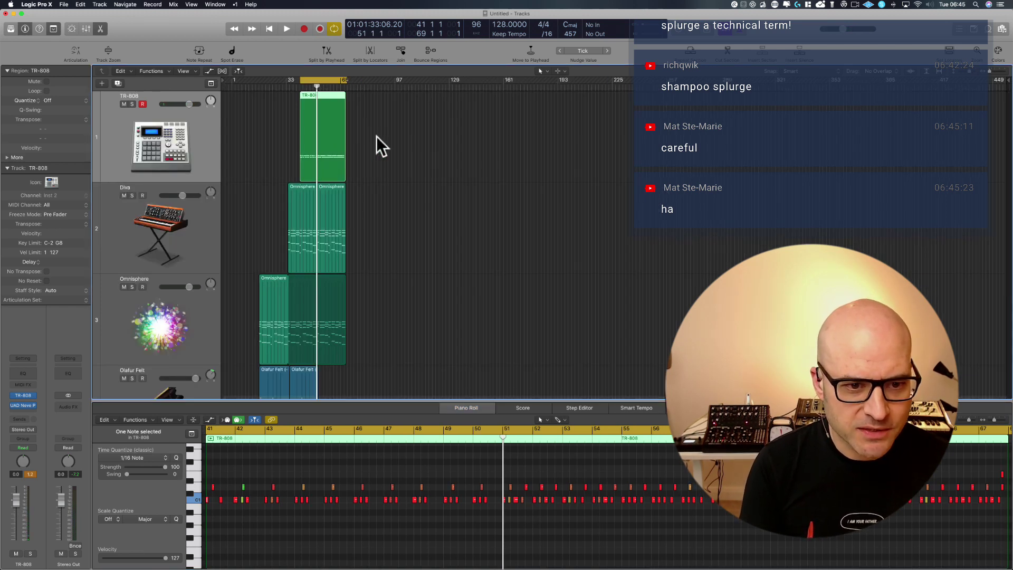
{"action": "left_click_drag", "start_coordinate": [366, 213], "coordinate": [327, 246]}
{"action": "left_click", "coordinate": [503, 199], "text": "ctrl+alt"}
{"action": "left_click_drag", "start_coordinate": [430, 139], "coordinate": [335, 227]}
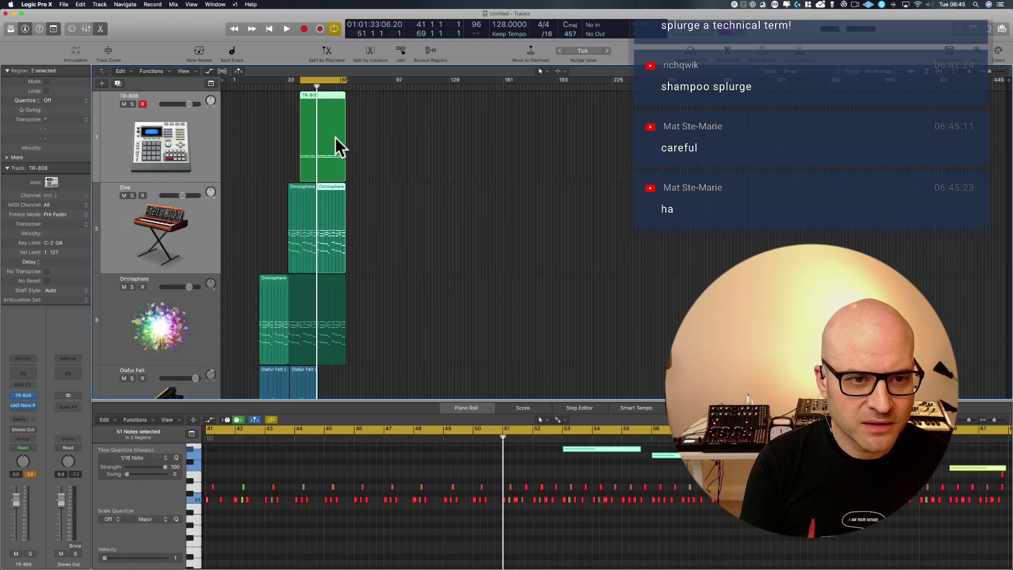
{"action": "mouse_move", "coordinate": [316, 85]}
{"action": "left_mouse_down"}
{"action": "mouse_move", "coordinate": [349, 85]}
{"action": "mouse_move", "coordinate": [316, 86]}
{"action": "left_mouse_up"}
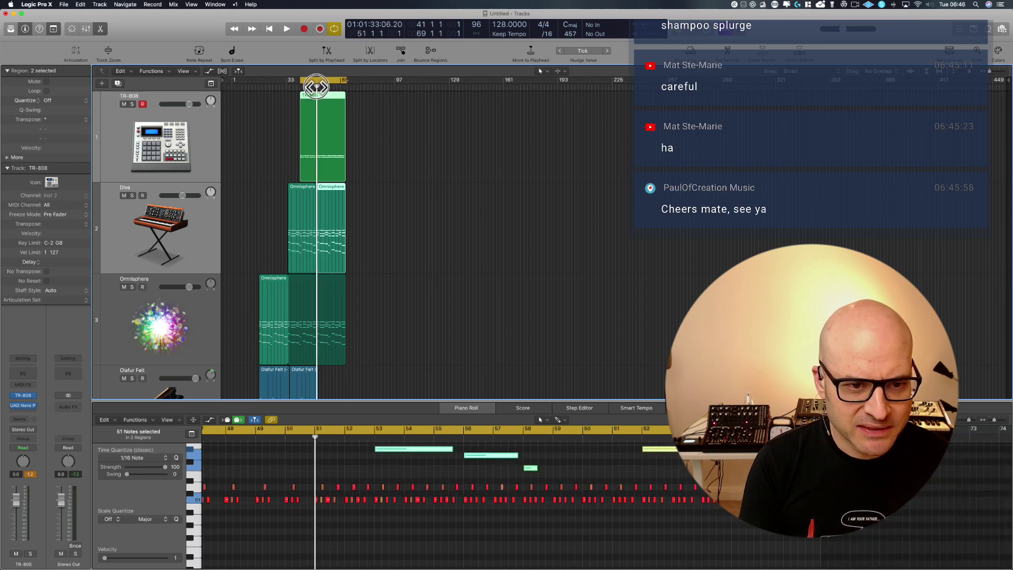
{"action": "left_click", "coordinate": [396, 129]}
- Try again to split the TR-808 region at the playhead, keeping crossing notes, and undo it
{"action": "left_click", "coordinate": [317, 121]}
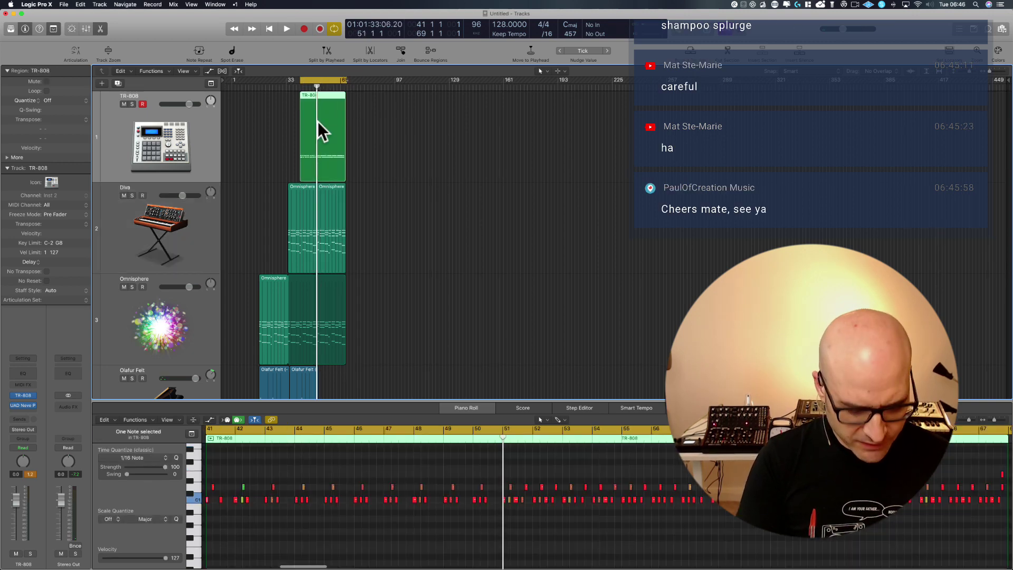
{"action": "key", "text": "super+t"}
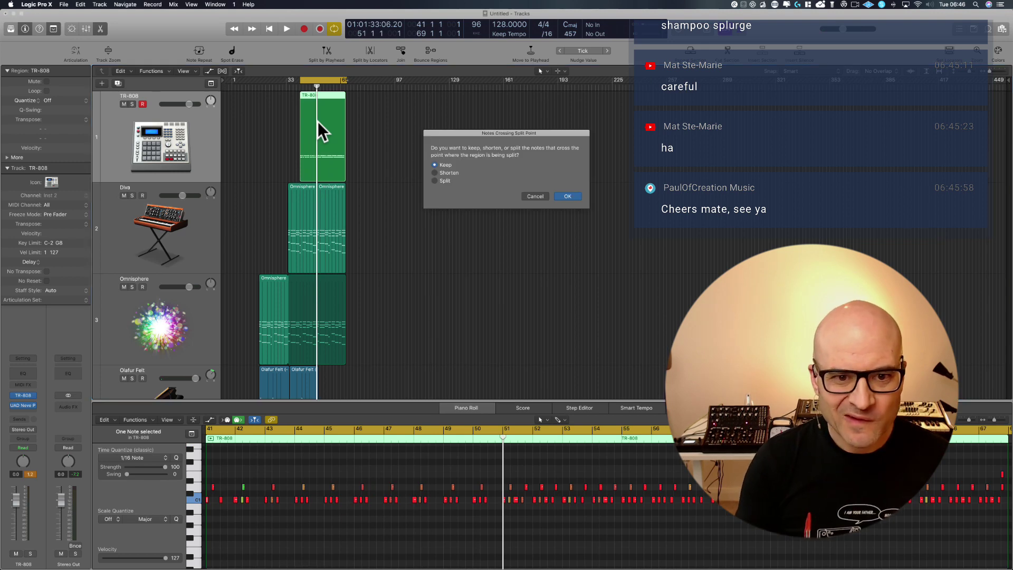
{"action": "left_click", "coordinate": [563, 197]}
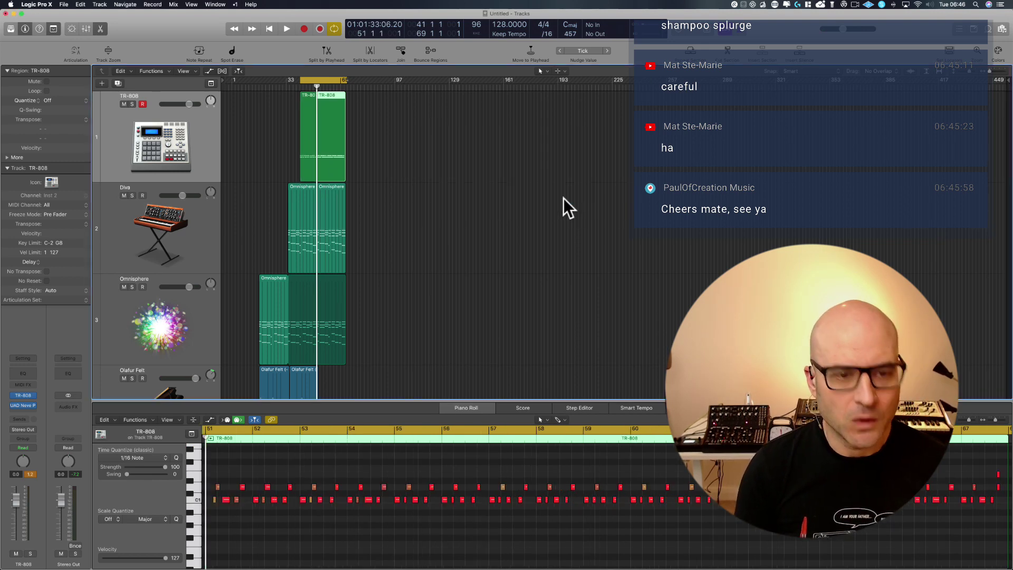
{"action": "key", "text": "super+z"}
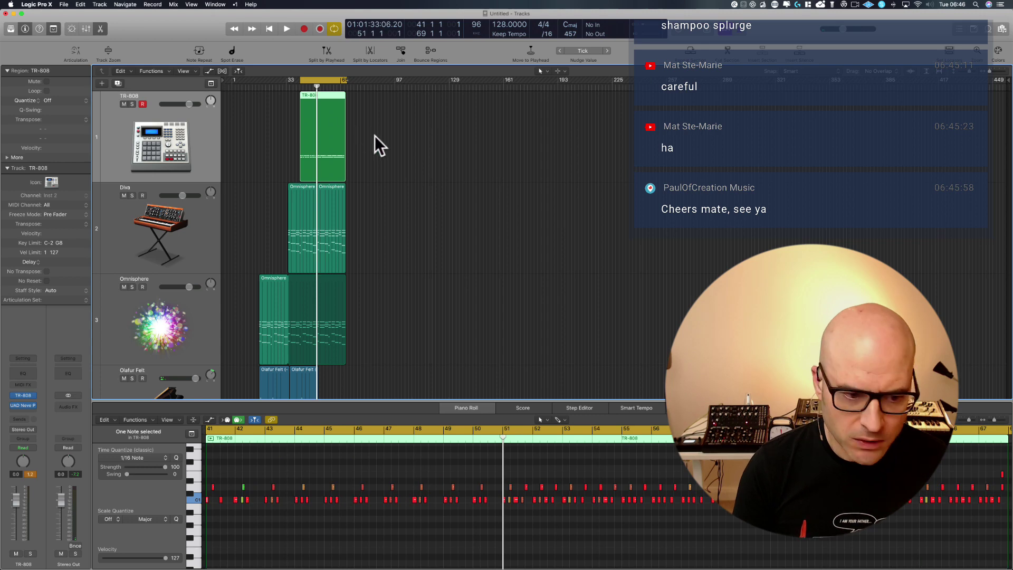
- Examine the opening notes of the TR-808 region at bar 41 closely in the Piano Roll
{"action": "left_click", "coordinate": [168, 474]}
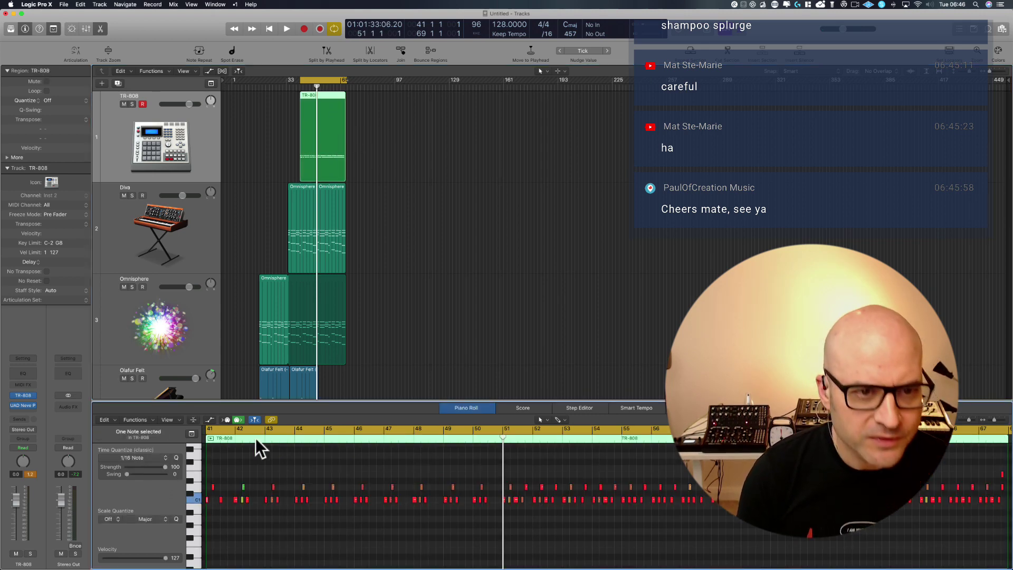
{"action": "left_click_drag", "start_coordinate": [277, 113], "coordinate": [428, 188]}
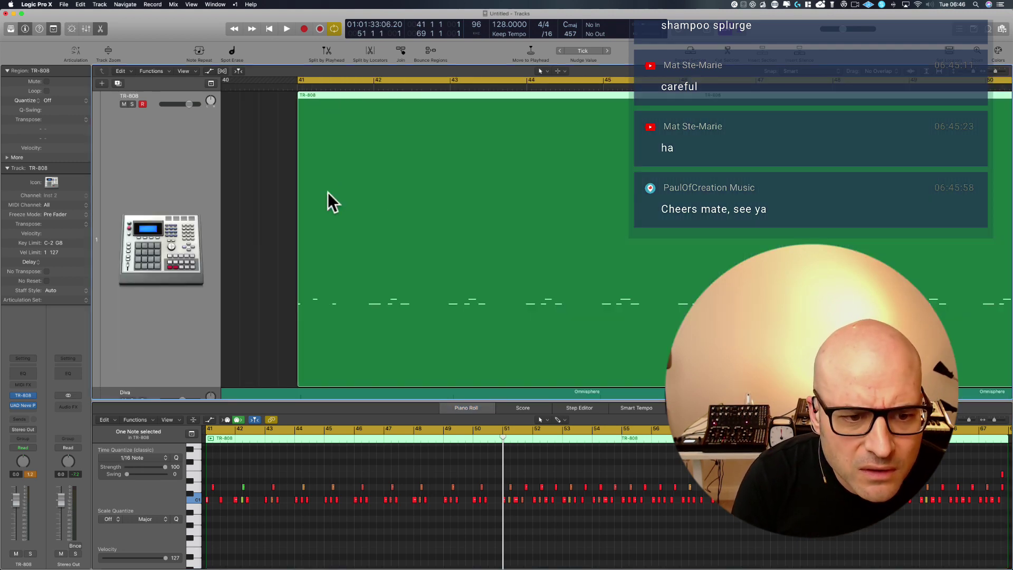
{"action": "left_click", "coordinate": [270, 211], "text": "ctrl+alt"}
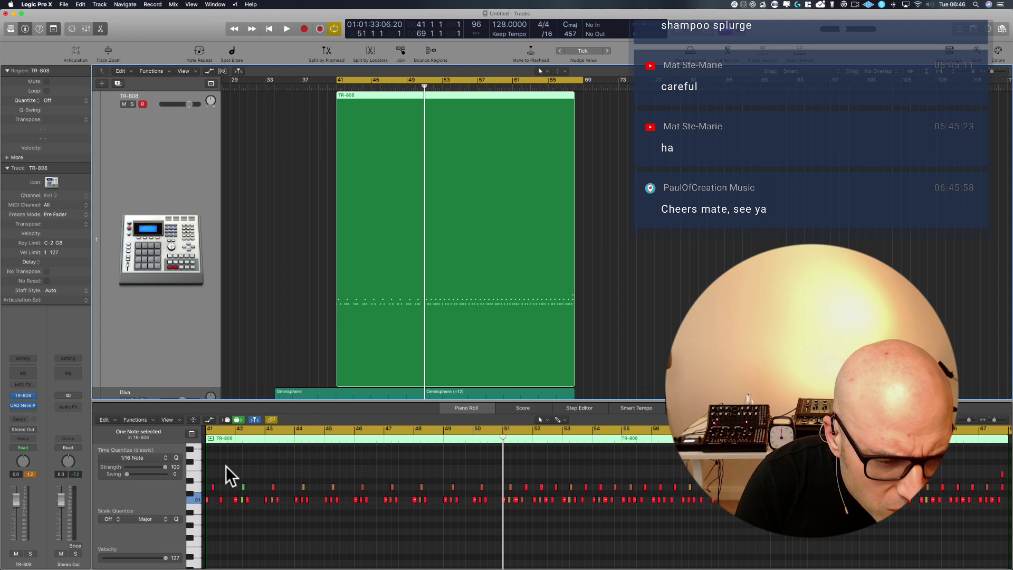
{"action": "left_click_drag", "start_coordinate": [225, 475], "coordinate": [215, 515]}
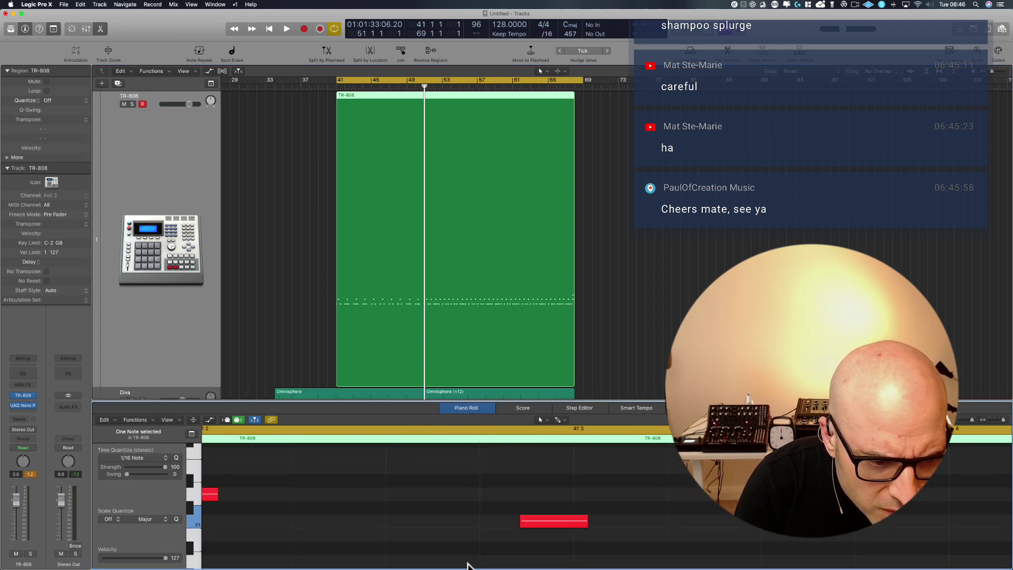
{"action": "scroll", "coordinate": [467, 565], "scroll_direction": "left", "scroll_amount": 10}
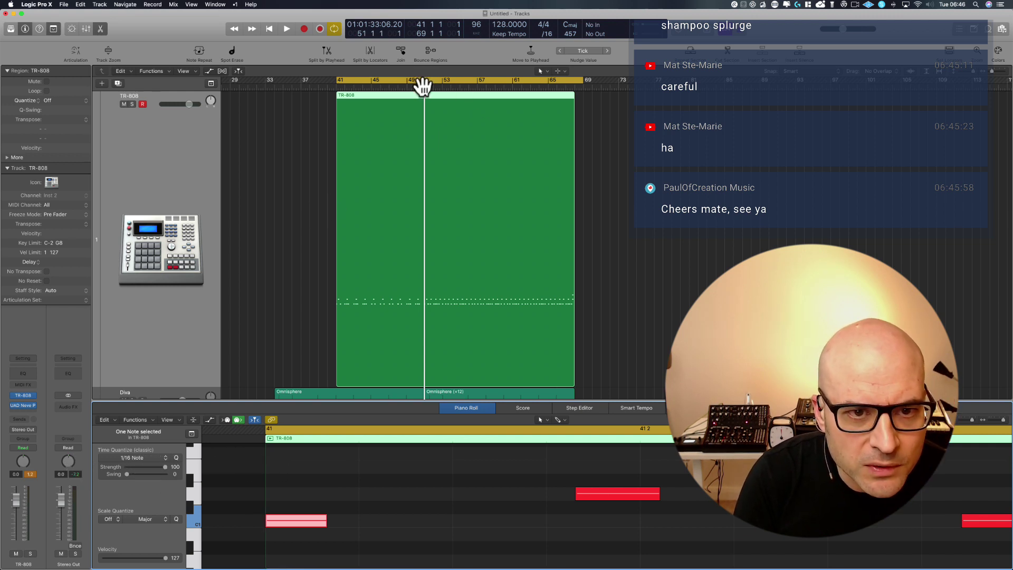
- Split the TR-808 region at bar 51, keeping the notes that cross the split point, and close the Piano Roll
{"action": "left_click", "coordinate": [429, 129]}
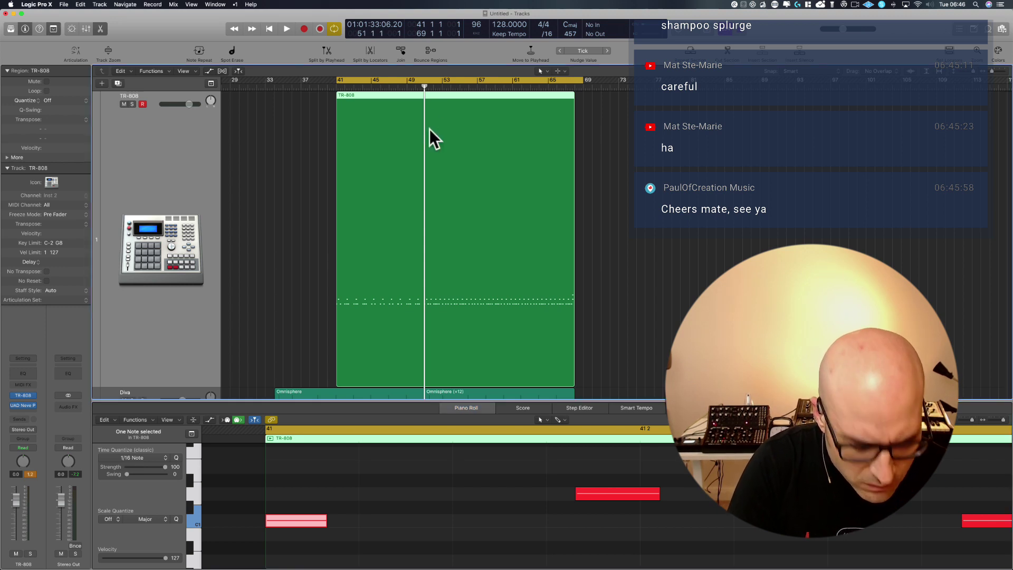
{"action": "key", "text": "super+t"}
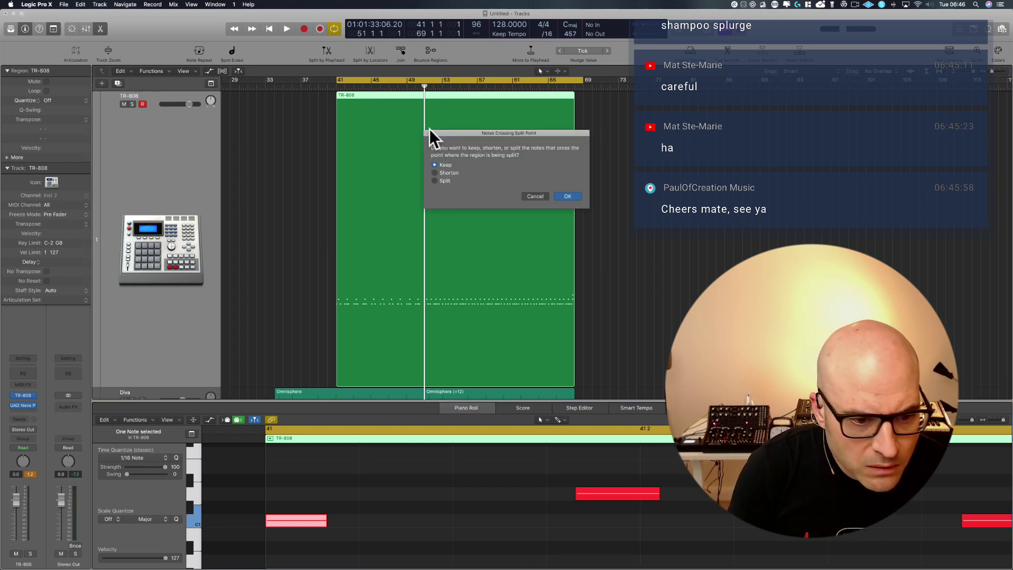
{"action": "left_click", "coordinate": [576, 197]}
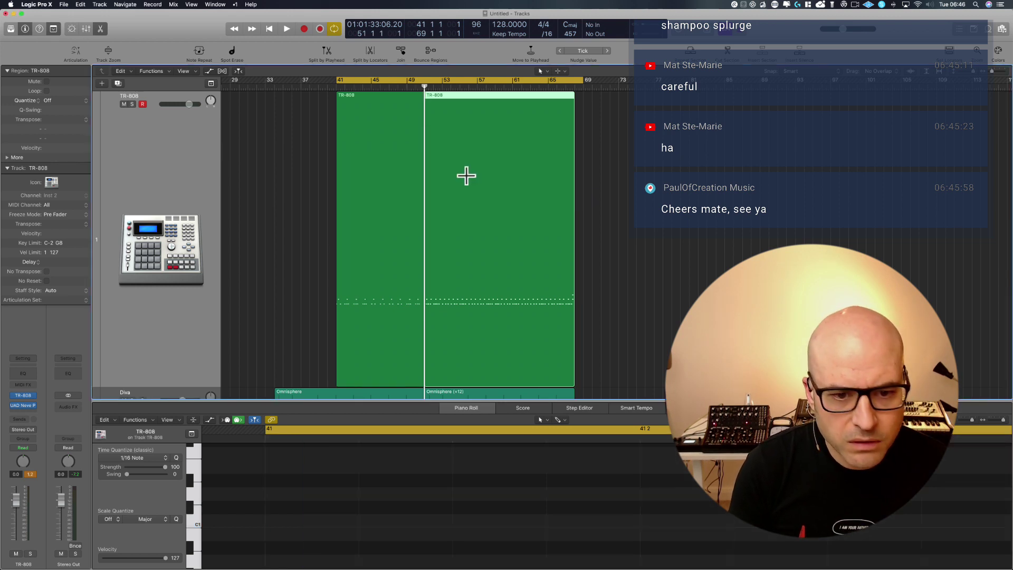
{"action": "key", "text": "e"}
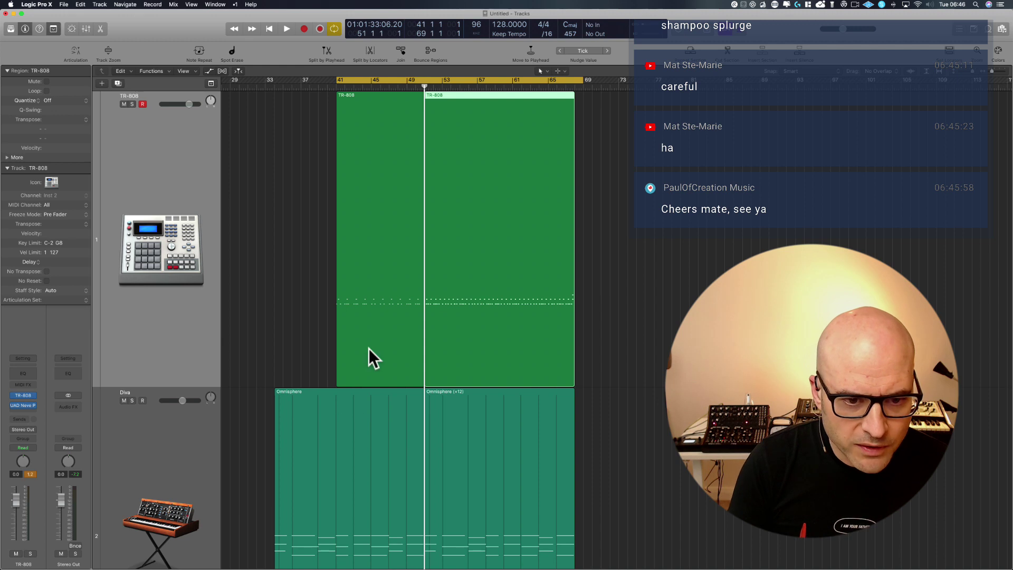
- In the second TR-808 region, copy the first C1 note to the downbeat of bar 51, then select the first TR-808 region
{"action": "left_click", "coordinate": [369, 301]}
{"action": "double_click", "coordinate": [442, 298]}
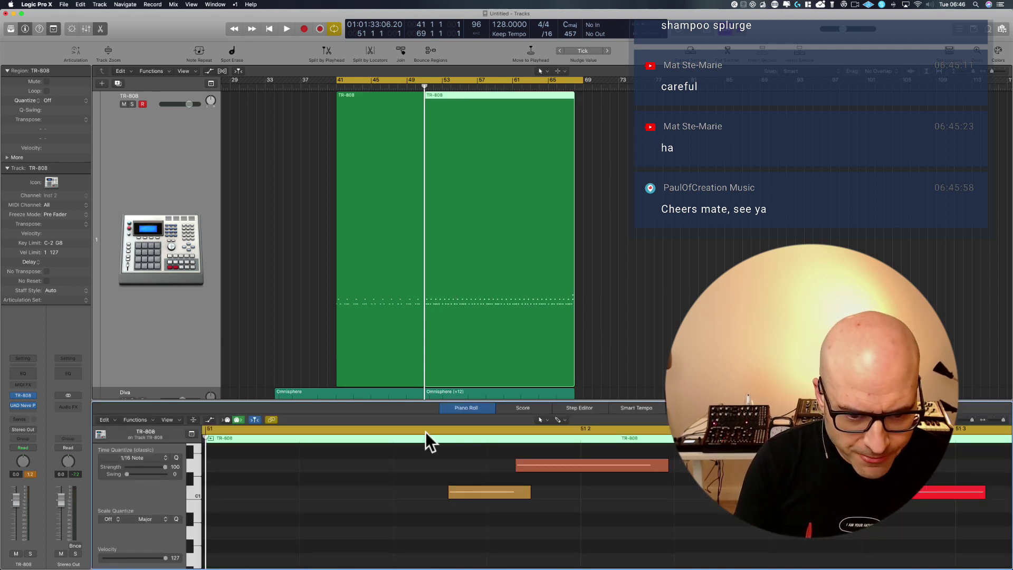
{"action": "left_click", "coordinate": [473, 489]}
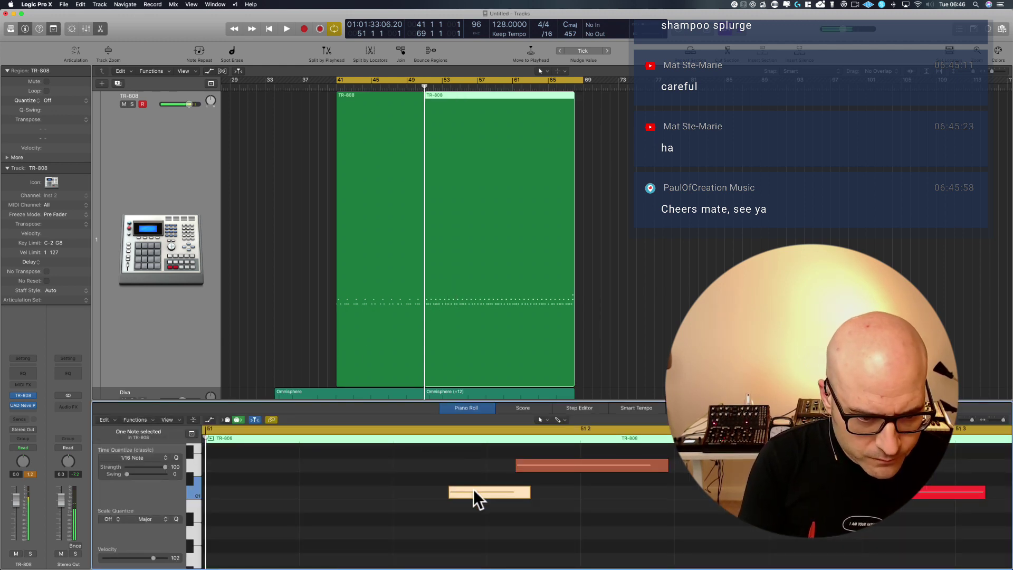
{"action": "left_click_drag", "start_coordinate": [474, 489], "coordinate": [233, 493]}
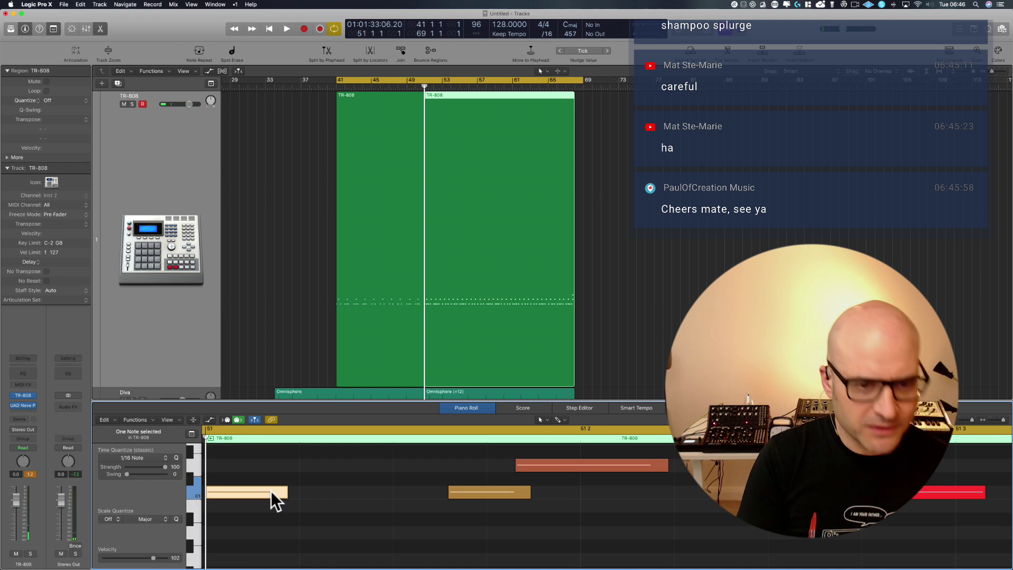
{"action": "left_click", "coordinate": [380, 258]}
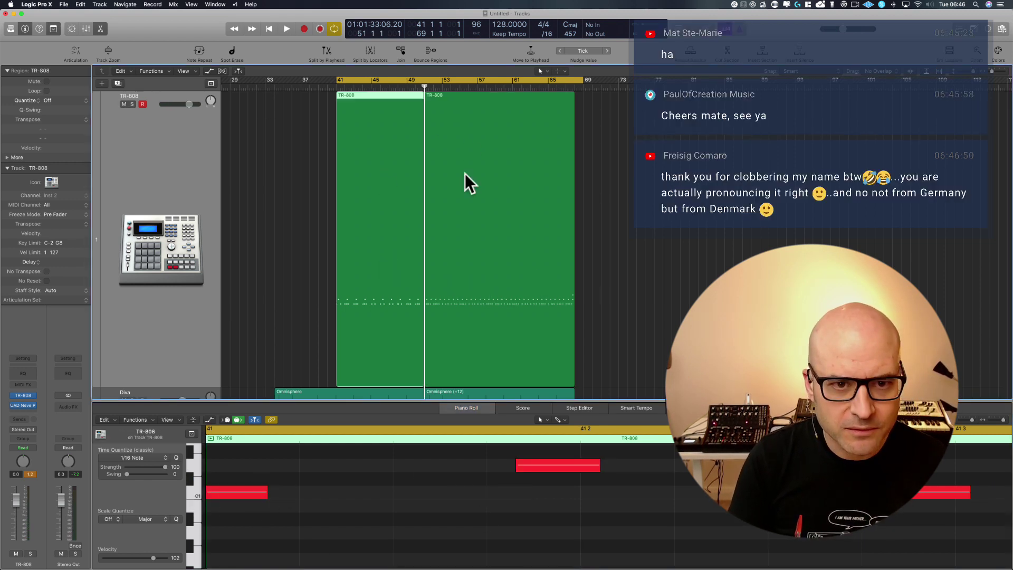
- Delete the C1 note that crosses the bar 51 boundary at the end of the first TR-808 region
{"action": "left_click", "coordinate": [420, 87]}
{"action": "scroll", "coordinate": [616, 461], "scroll_direction": "right", "scroll_amount": 6}
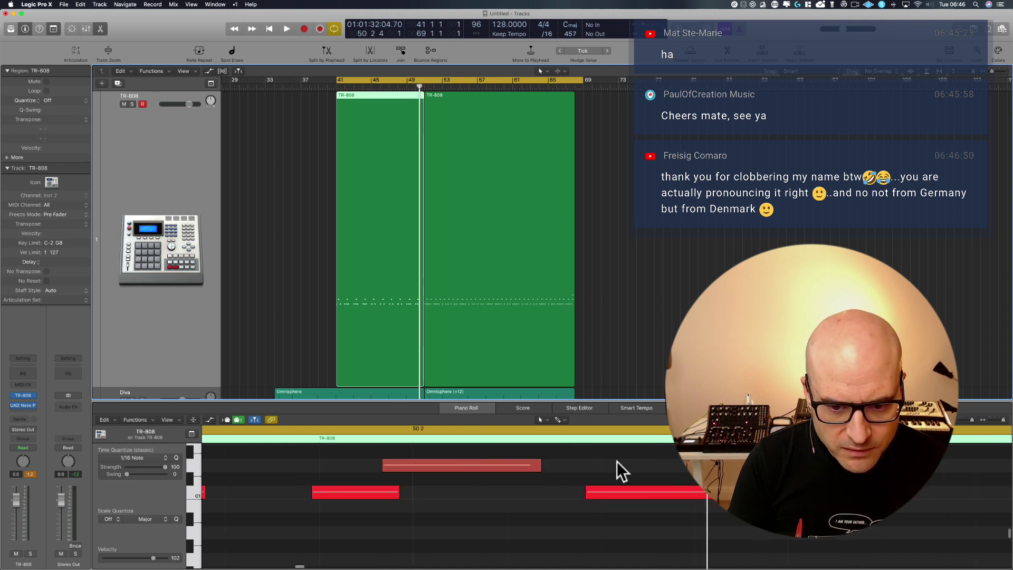
{"action": "scroll", "coordinate": [616, 461], "scroll_direction": "right", "scroll_amount": 10}
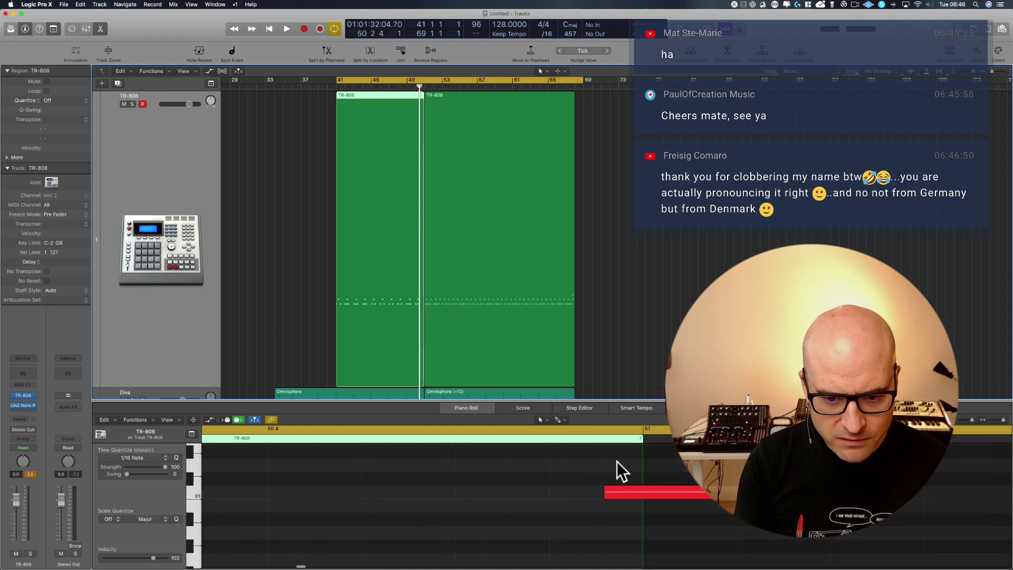
{"action": "left_click", "coordinate": [425, 495]}
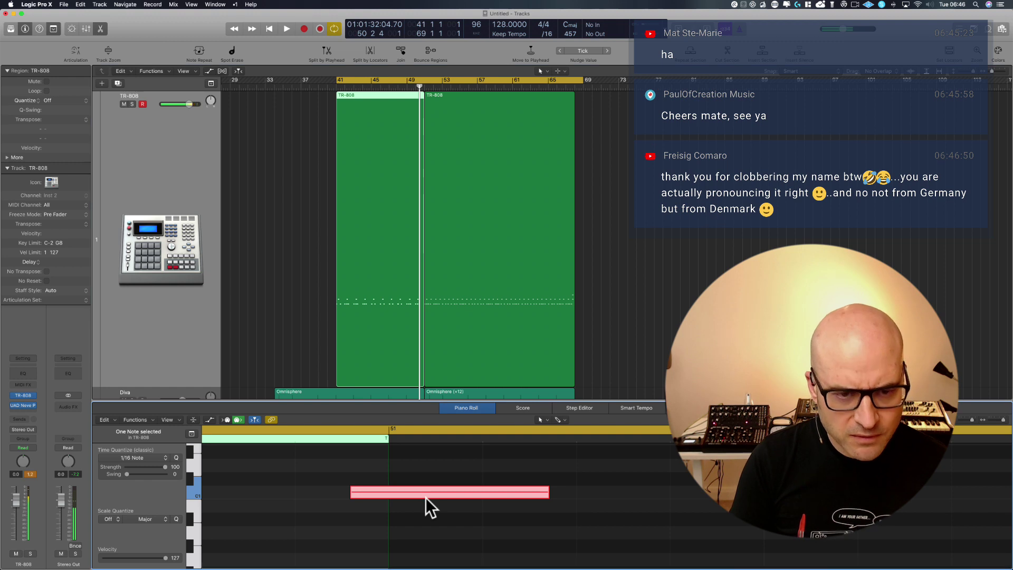
{"action": "key", "text": "Delete"}
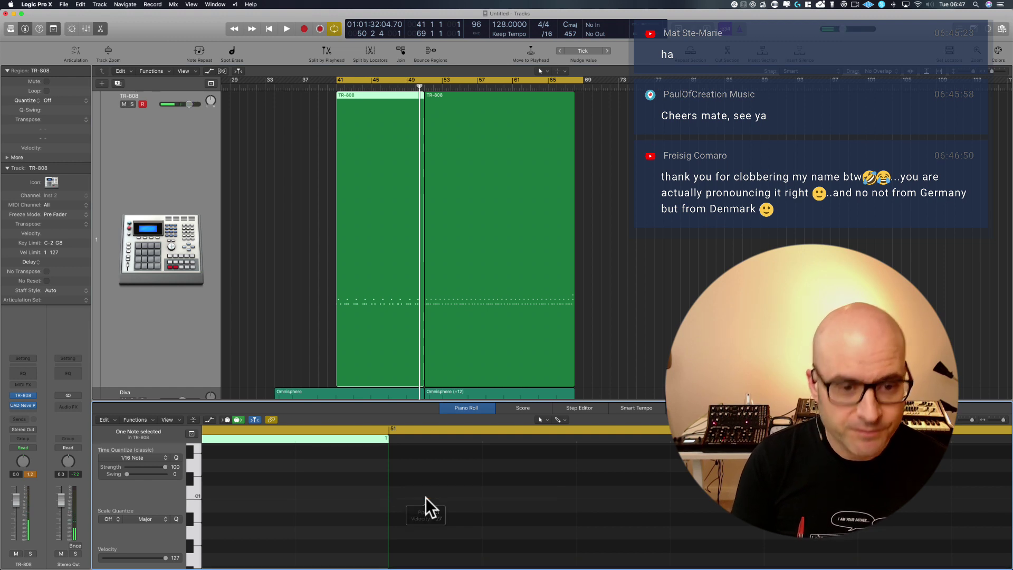
- Close the Piano Roll and fit the whole arrangement of all five tracks in the Tracks area
{"action": "left_click", "coordinate": [282, 239]}
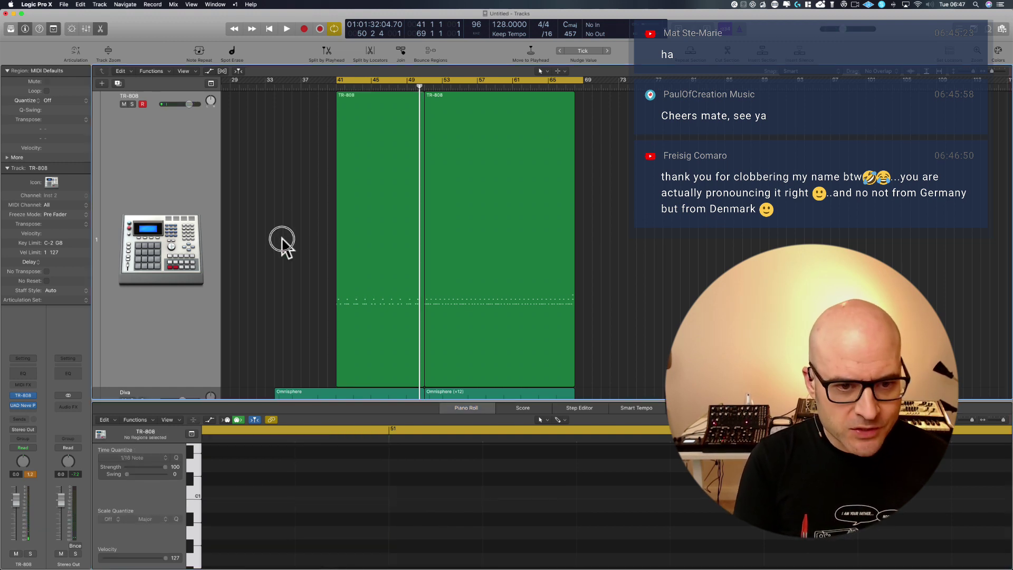
{"action": "key", "text": "z"}
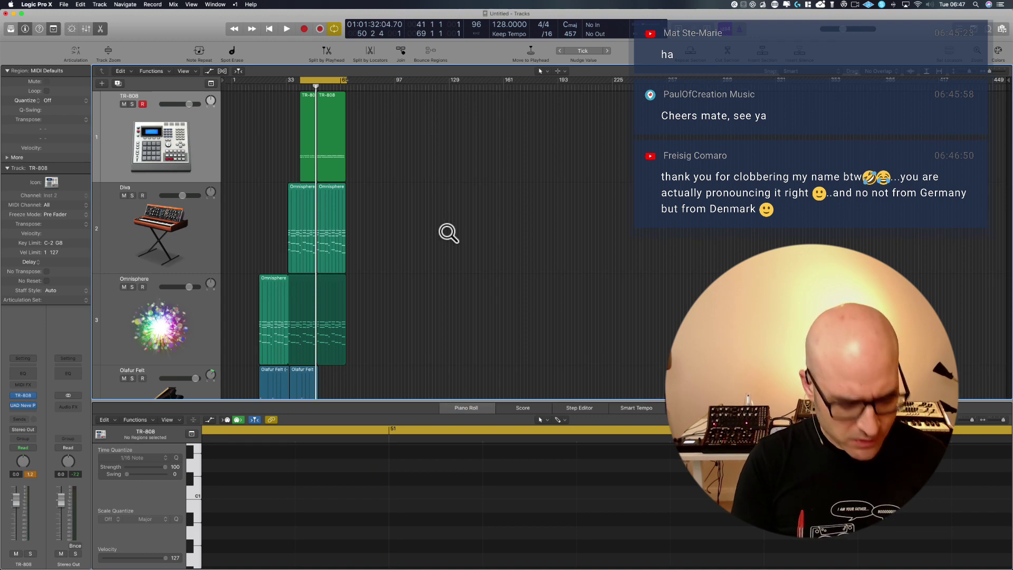
{"action": "key", "text": "e"}
{"action": "key", "text": "z"}
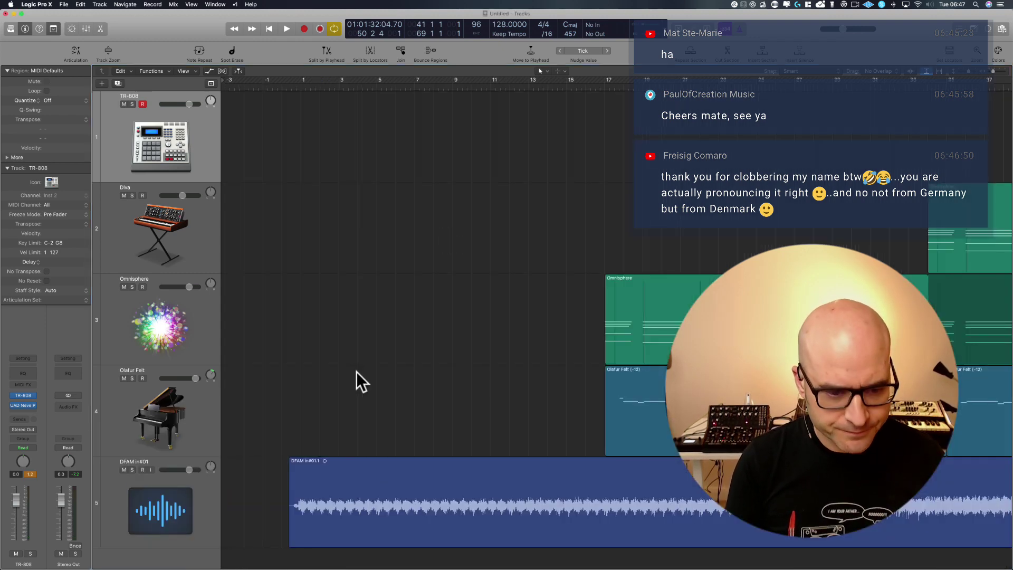
{"action": "left_click_drag", "start_coordinate": [356, 371], "coordinate": [901, 159]}
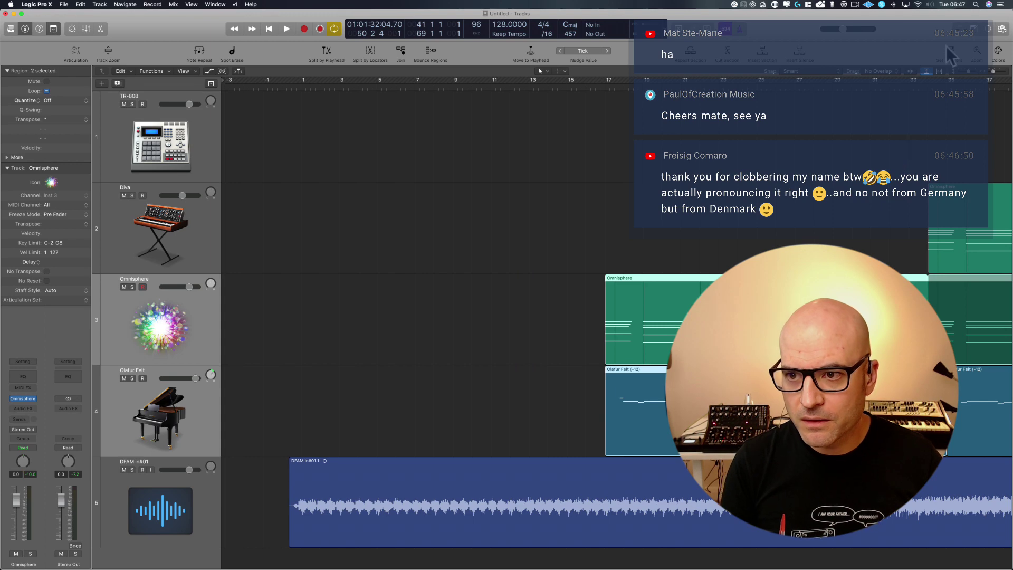
{"action": "key", "text": "z"}
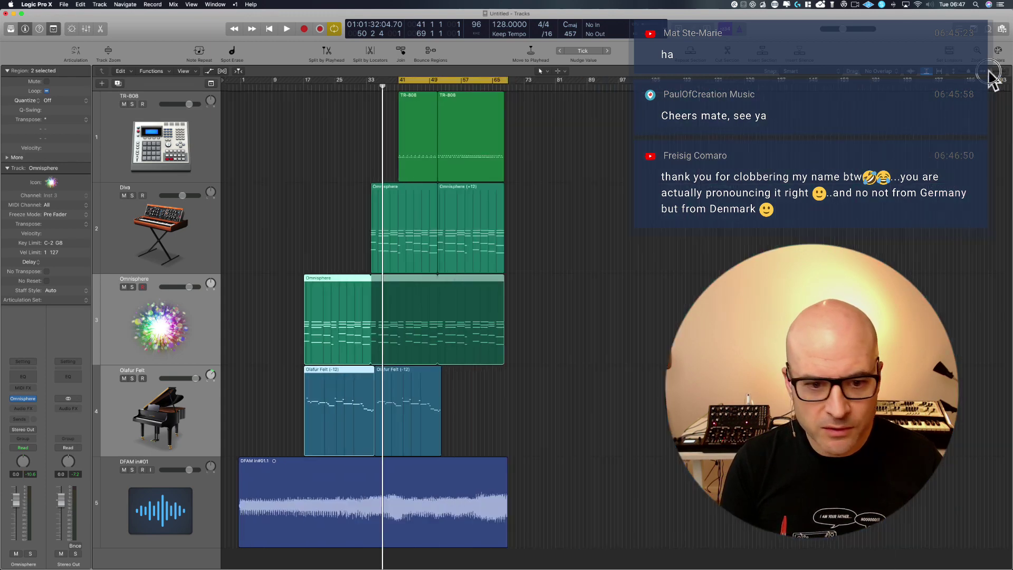
{"action": "left_click", "coordinate": [501, 402]}
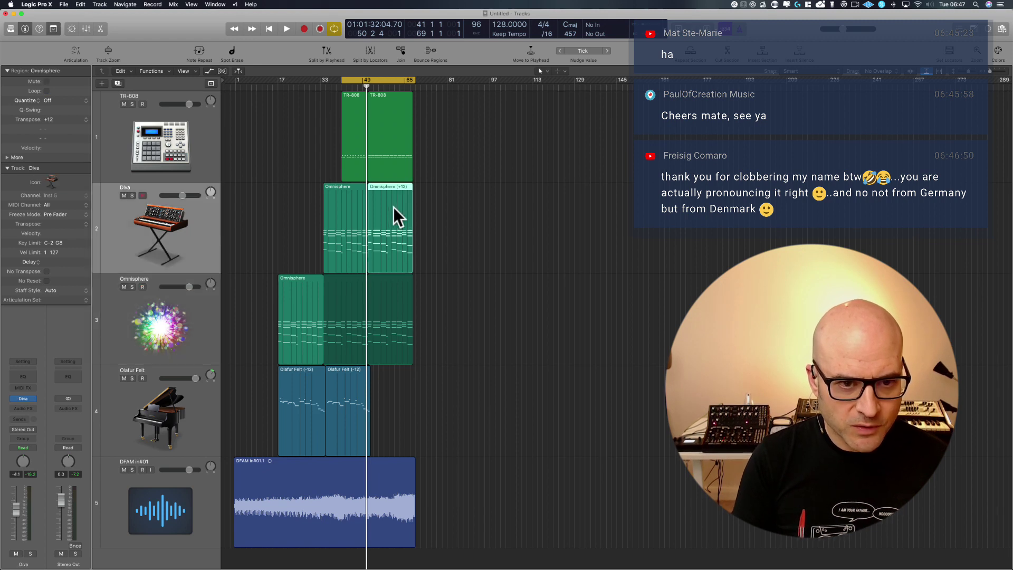
- Copy the second TR-808 and second Diva regions directly after the originals, and extend the DFAM region to the same end
{"action": "left_click_drag", "start_coordinate": [429, 149], "coordinate": [390, 246]}
{"action": "left_click_drag", "start_coordinate": [397, 134], "coordinate": [443, 130]}
{"action": "left_click_drag", "start_coordinate": [413, 538], "coordinate": [456, 536]}
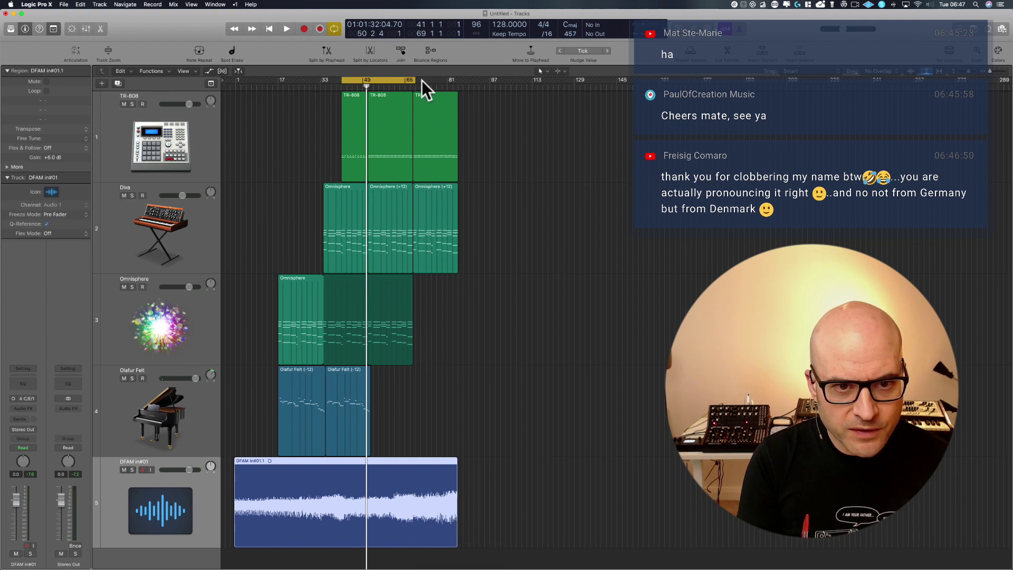
- Move the cycle range to bars 65–85 and play back the transition into the copied TR-808 and Diva regions
{"action": "left_click_drag", "start_coordinate": [404, 77], "coordinate": [458, 77]}
{"action": "key", "text": "space"}
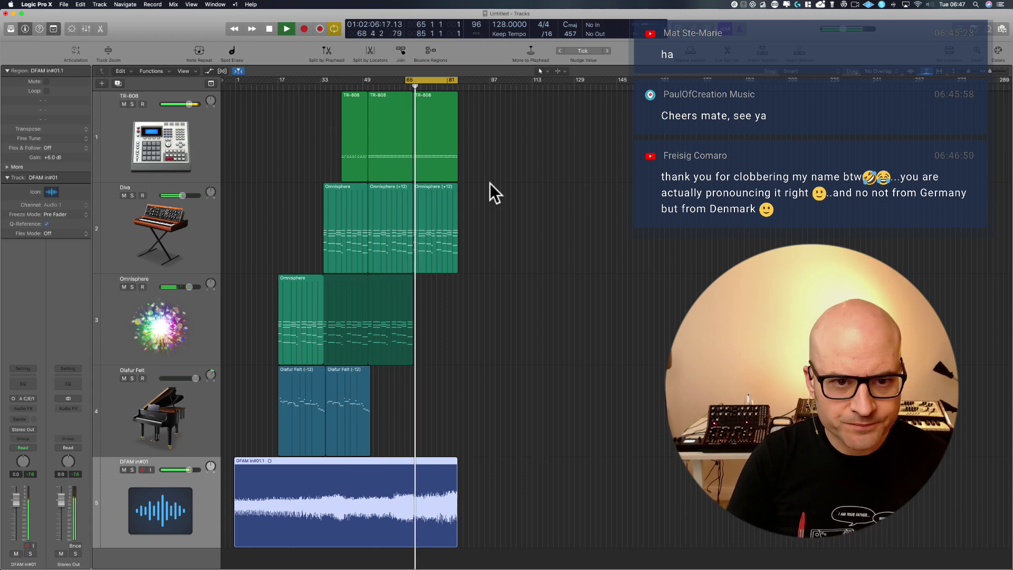
{"action": "key", "text": "space"}
{"action": "left_click_drag", "start_coordinate": [479, 275], "coordinate": [409, 74]}
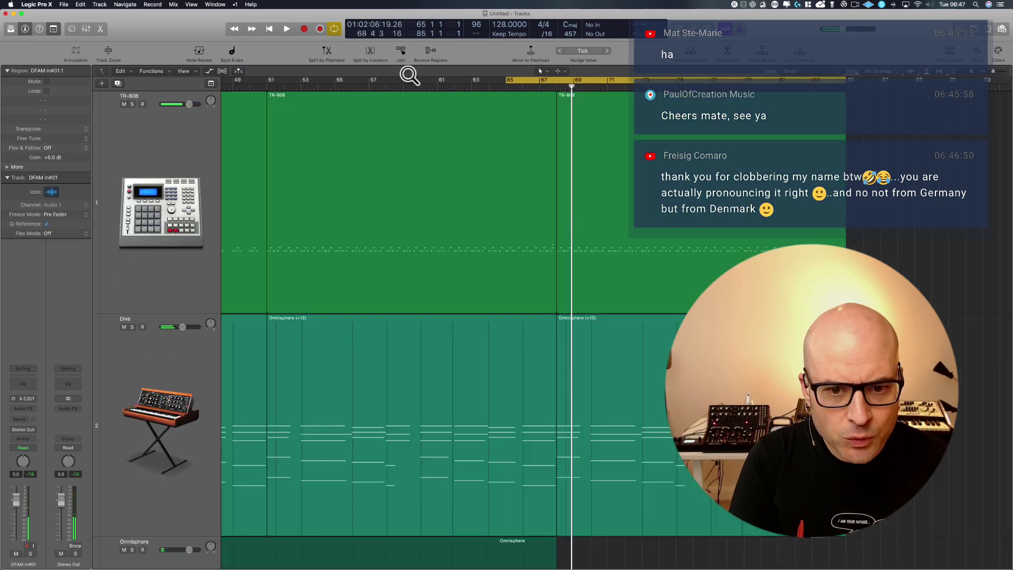
{"action": "left_click", "coordinate": [456, 87]}
{"action": "key", "text": "space"}
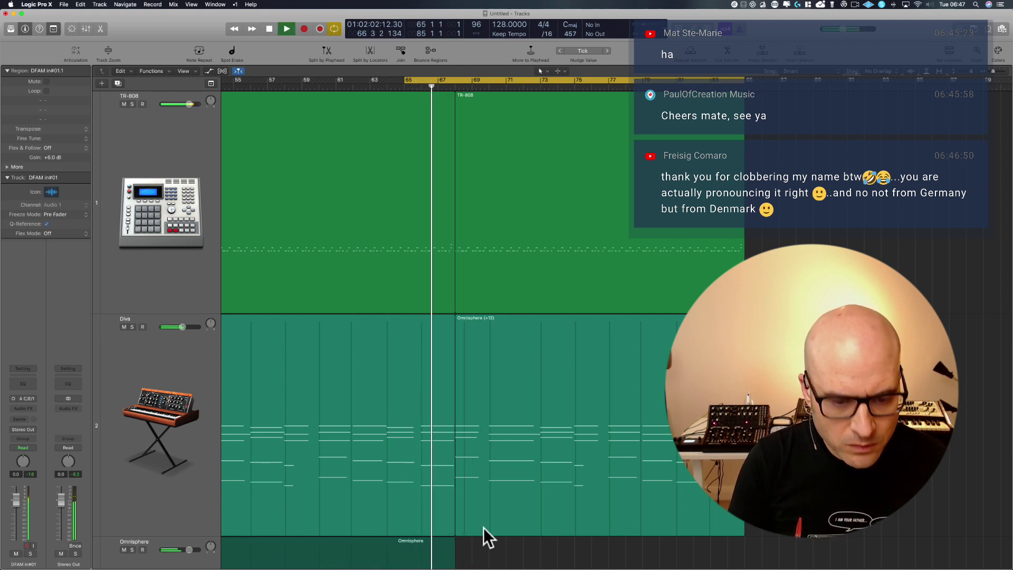
{"action": "key", "text": "z"}
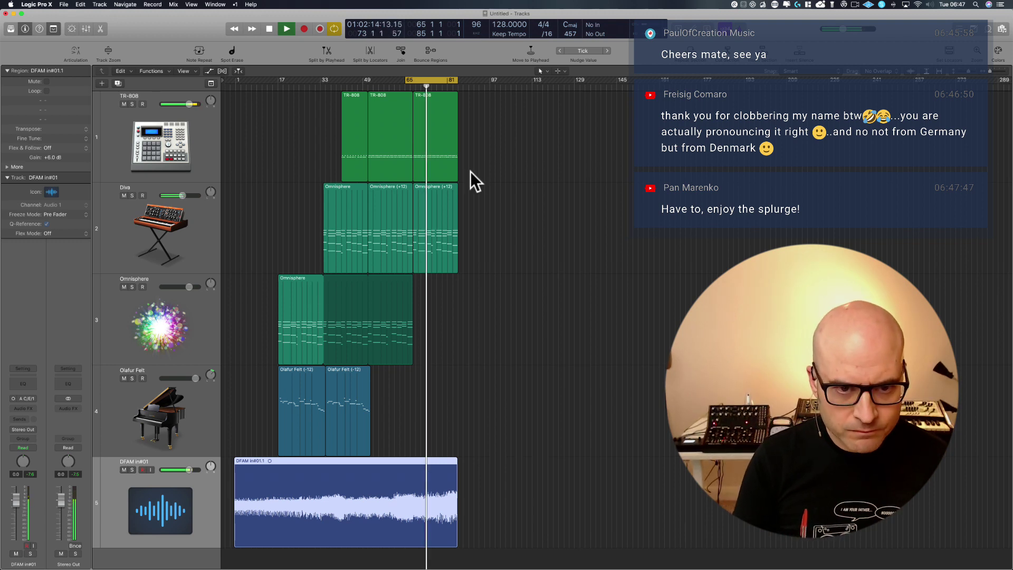
- Replace the third TR-808 region with copies of the first two, trimmed to end with the last Diva region
{"action": "left_click_drag", "start_coordinate": [453, 173], "coordinate": [452, 175]}
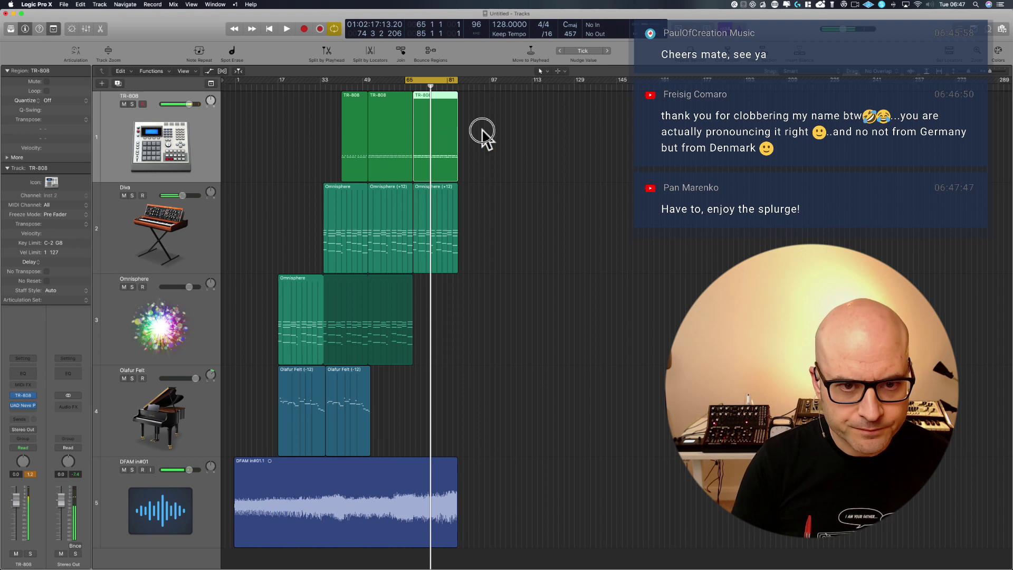
{"action": "key", "text": "Delete"}
{"action": "left_click", "coordinate": [388, 129]}
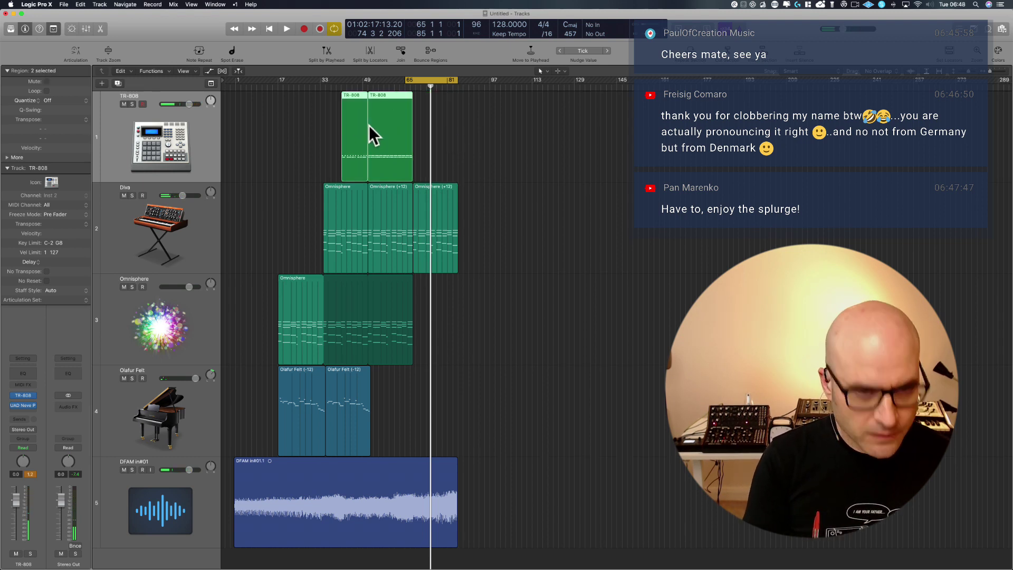
{"action": "left_click_drag", "start_coordinate": [354, 112], "coordinate": [426, 105]}
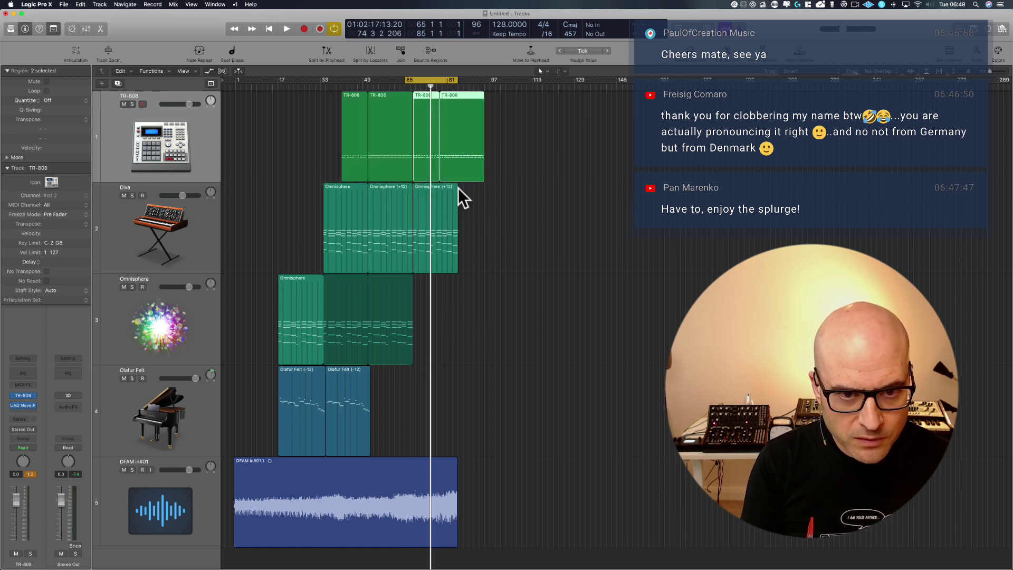
{"action": "left_click_drag", "start_coordinate": [479, 176], "coordinate": [457, 178]}
{"action": "left_click", "coordinate": [501, 190]}
- Copy an Olafur Felt region to the closing section and extend the DFAM region to the end of that copy
{"action": "left_click_drag", "start_coordinate": [290, 385], "coordinate": [452, 365]}
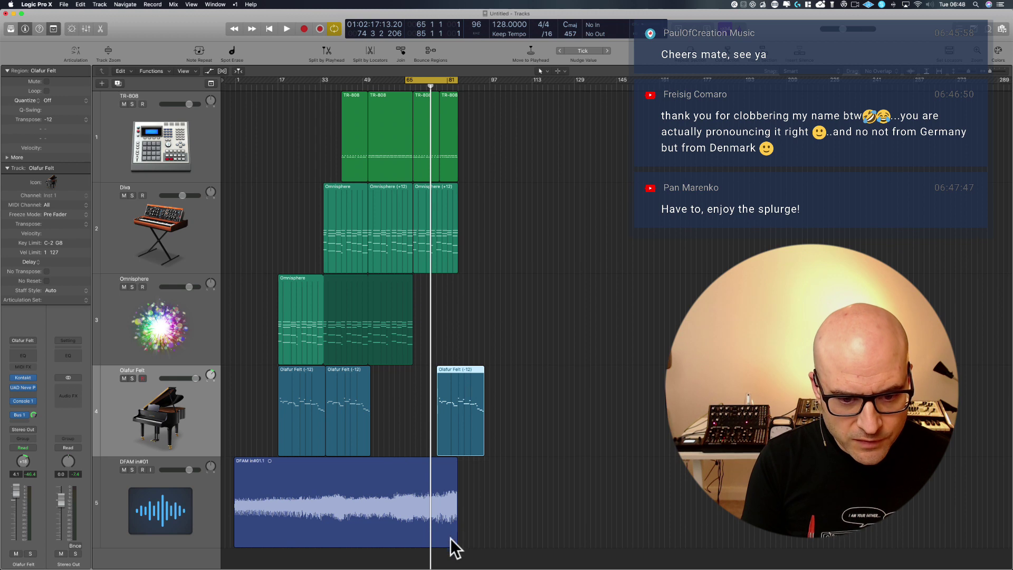
{"action": "left_click_drag", "start_coordinate": [456, 540], "coordinate": [476, 535]}
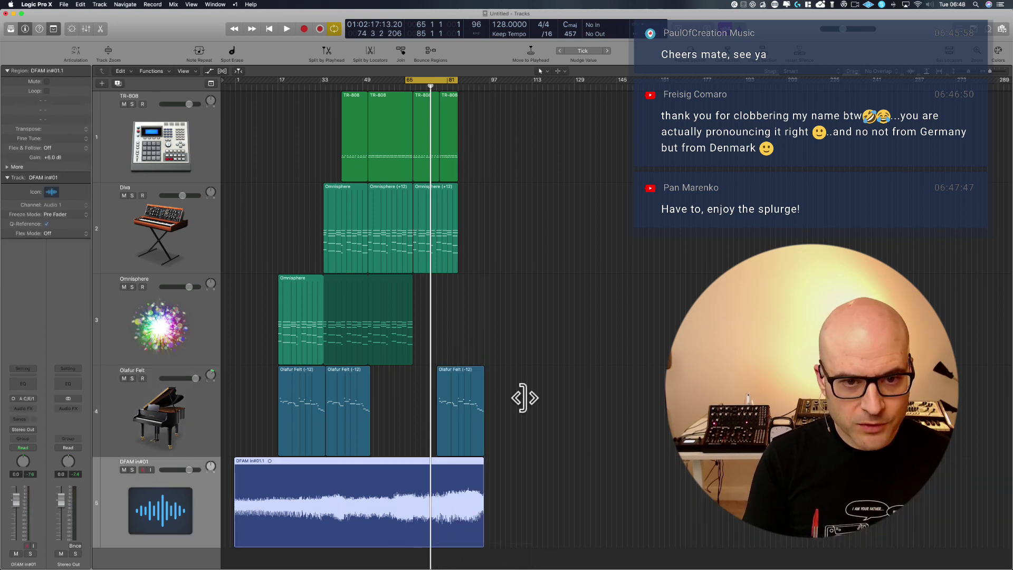
- Set the cycle range around all regions and bounce the stereo output offline to MP3, including the audio tail
{"action": "left_click_drag", "start_coordinate": [546, 181], "coordinate": [224, 551]}
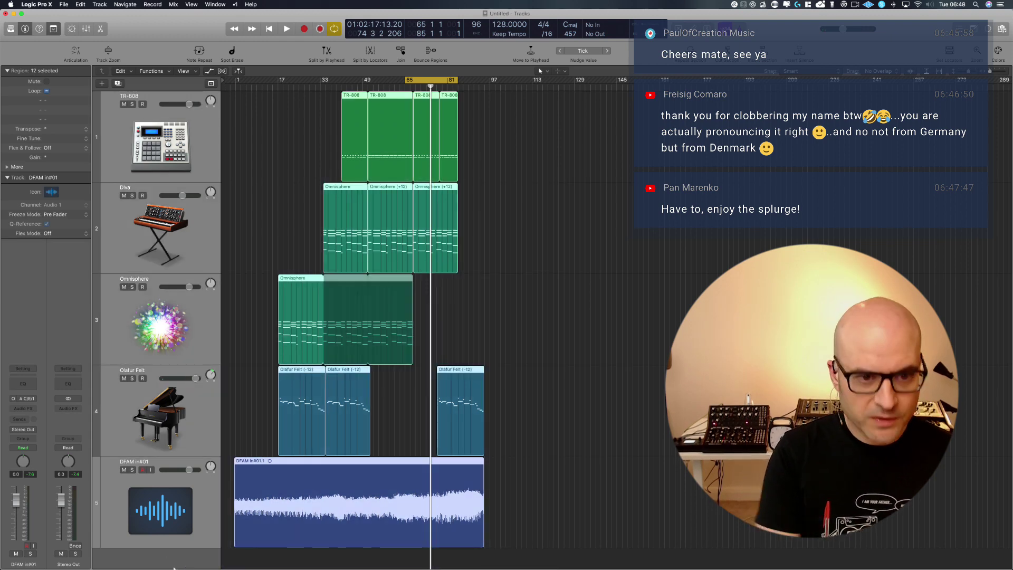
{"action": "key", "text": "u"}
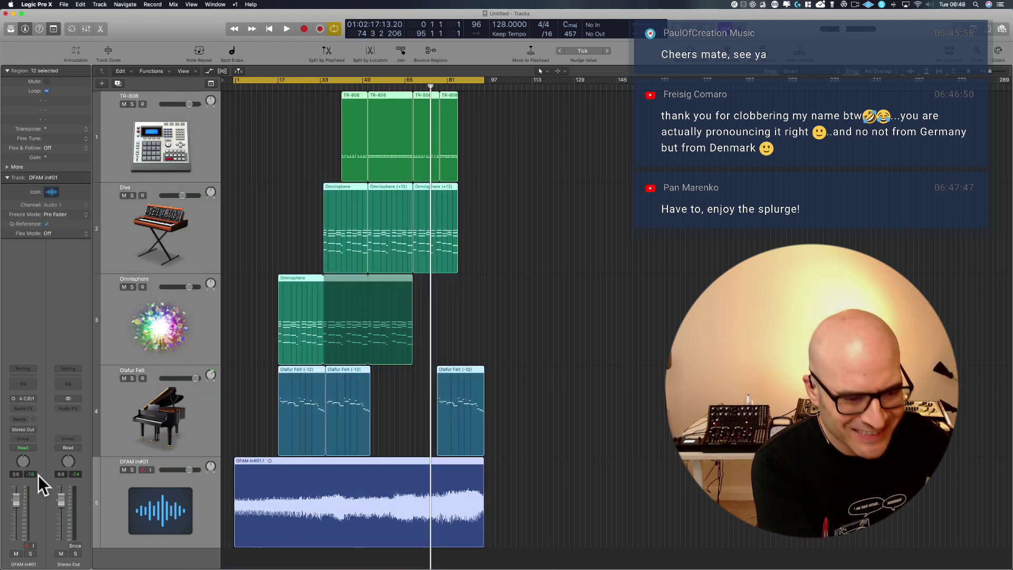
{"action": "left_click", "coordinate": [75, 546]}
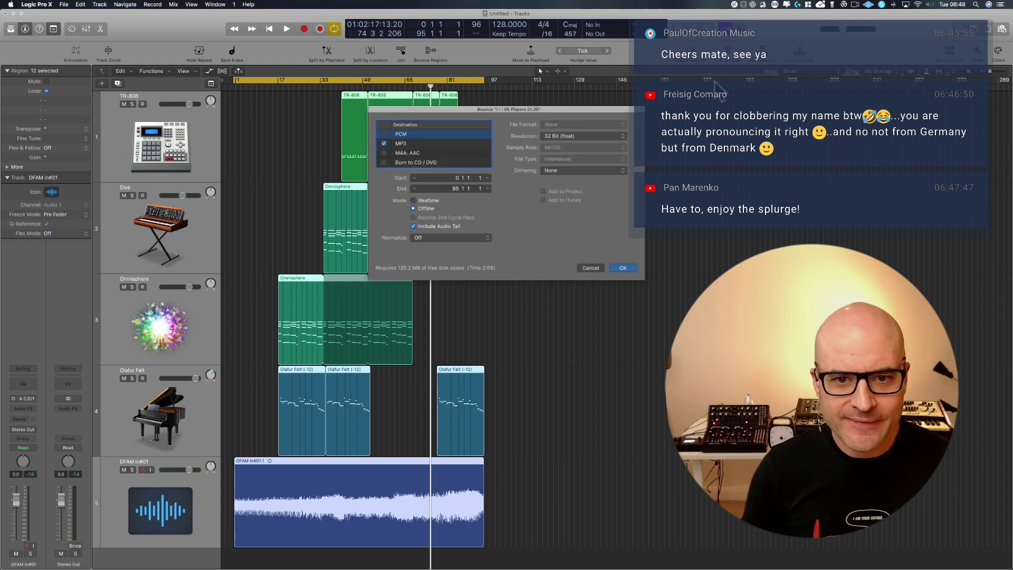
{"action": "left_click", "coordinate": [556, 139]}
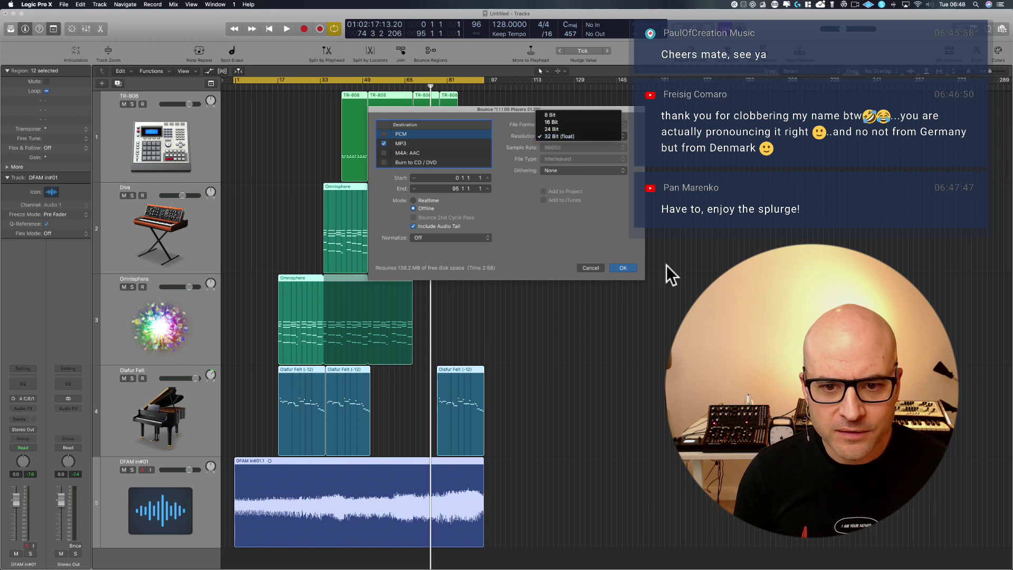
{"action": "left_click", "coordinate": [555, 217]}
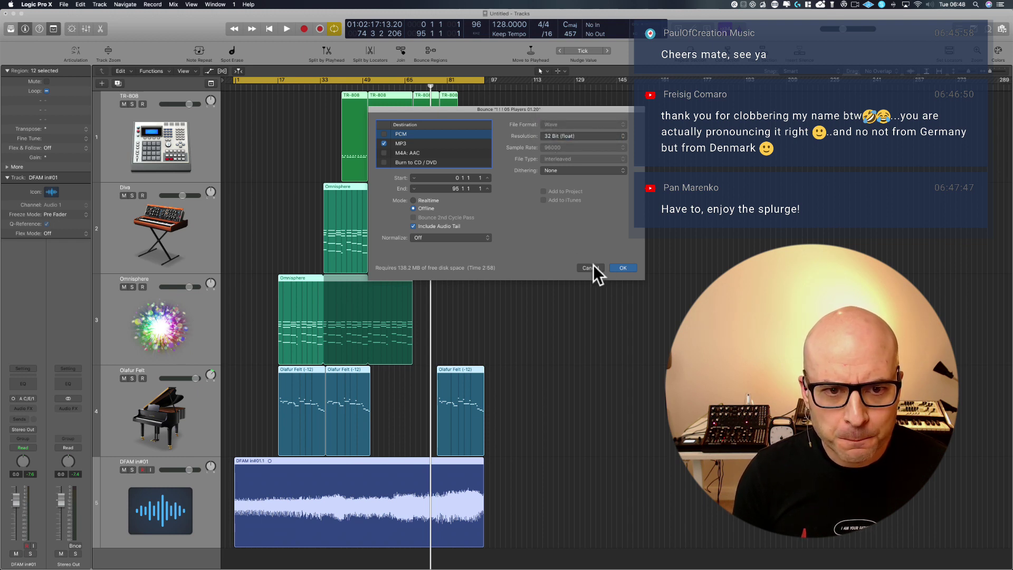
{"action": "left_click", "coordinate": [621, 267]}
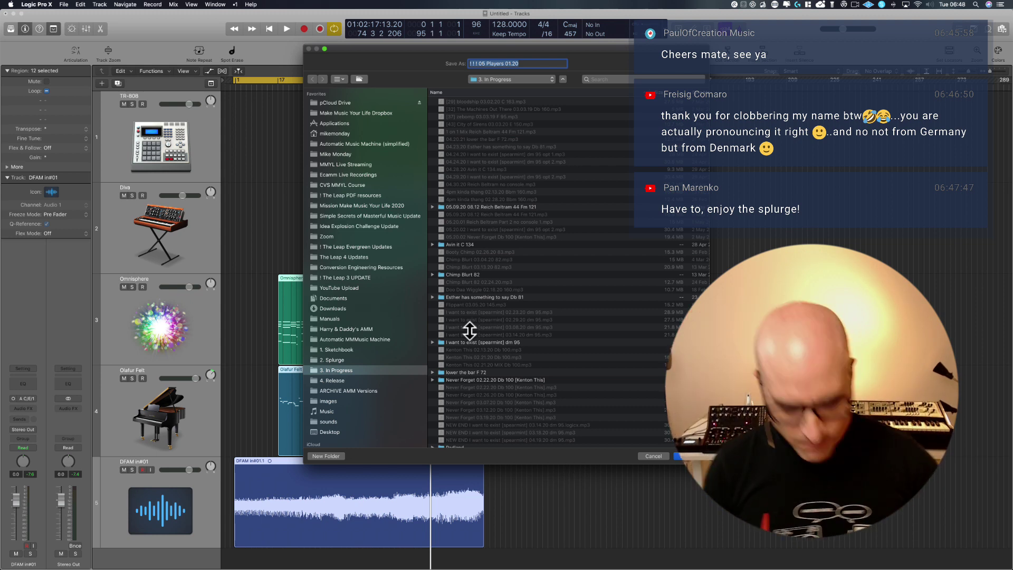
- Save the bounce as "Bamboo is a plant Cm 128" in the 2. Splurge folder, accepting the sample rate conversion
{"action": "type", "text": "Bamboo"}
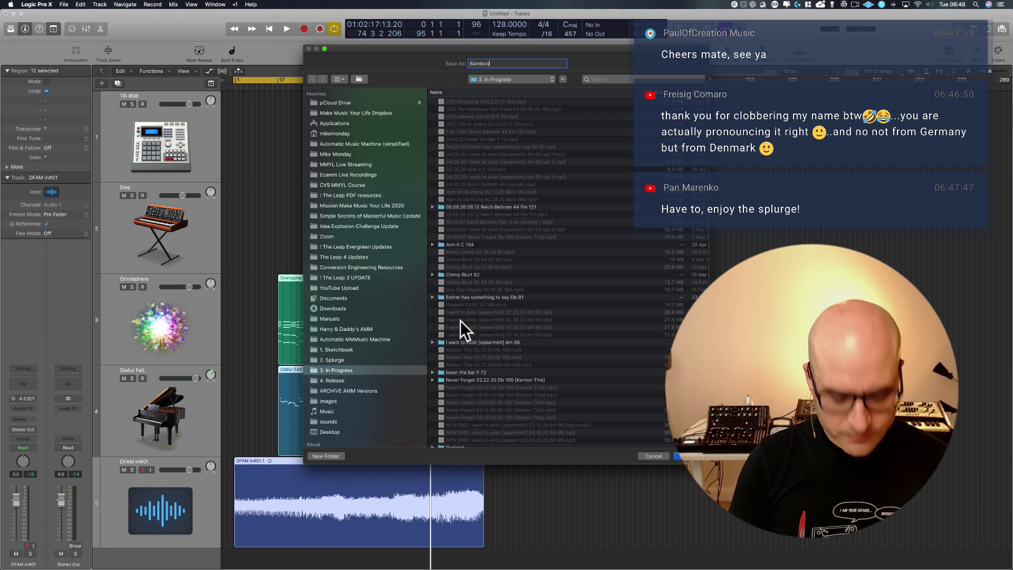
{"action": "type", "text": " is a plant"}
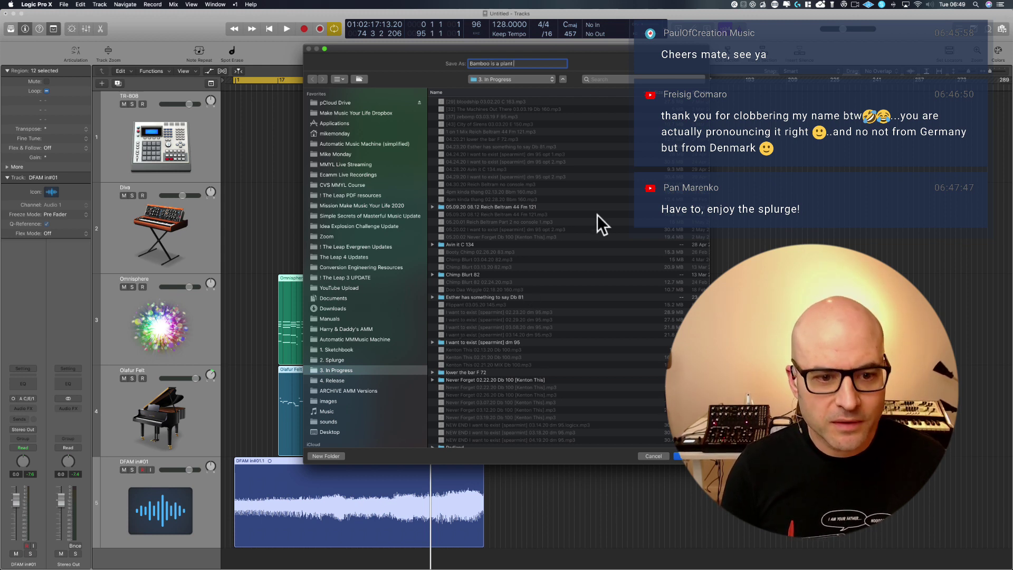
{"action": "left_click", "coordinate": [350, 360]}
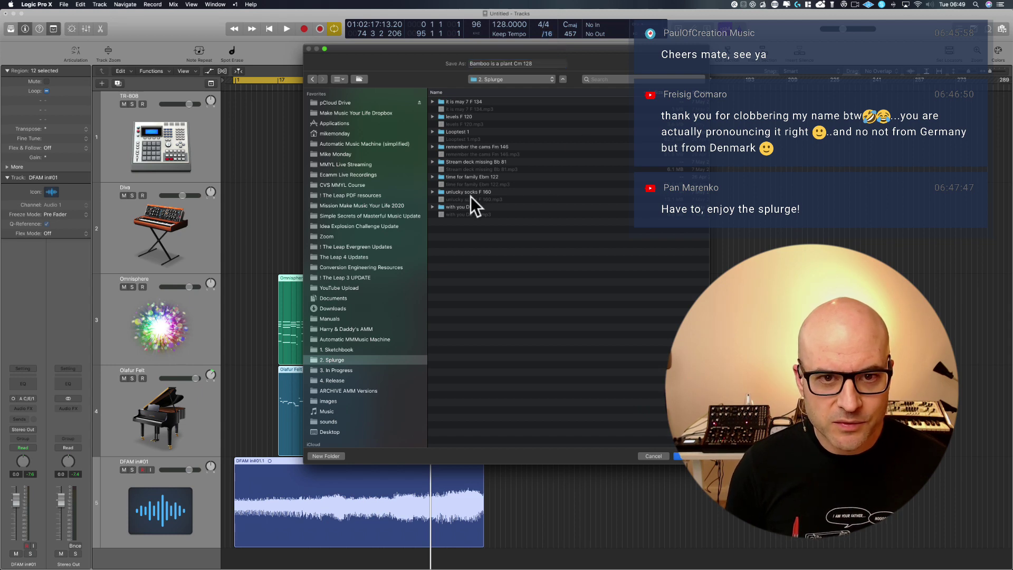
{"action": "key", "text": "Return"}
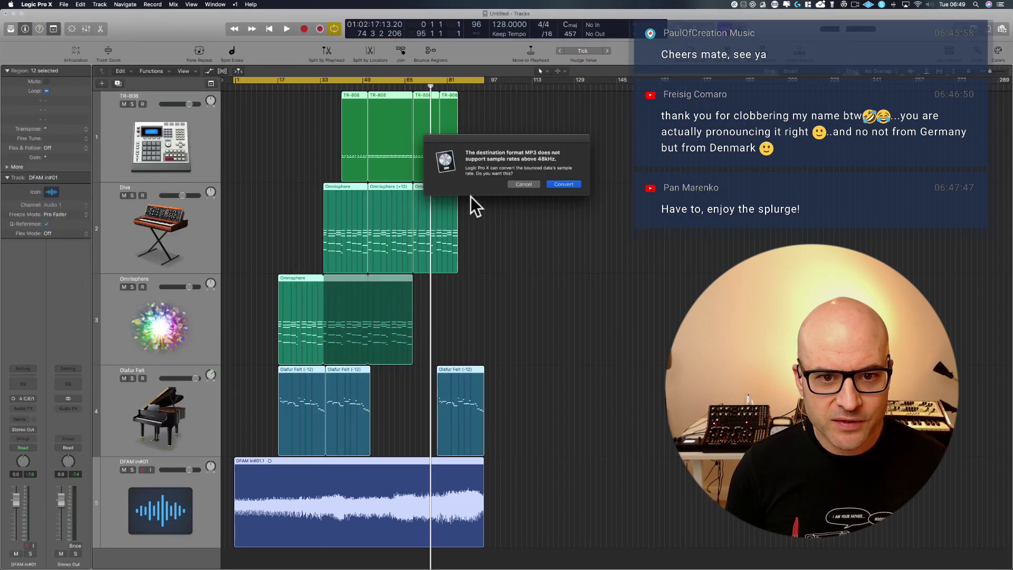
{"action": "left_click", "coordinate": [560, 184]}
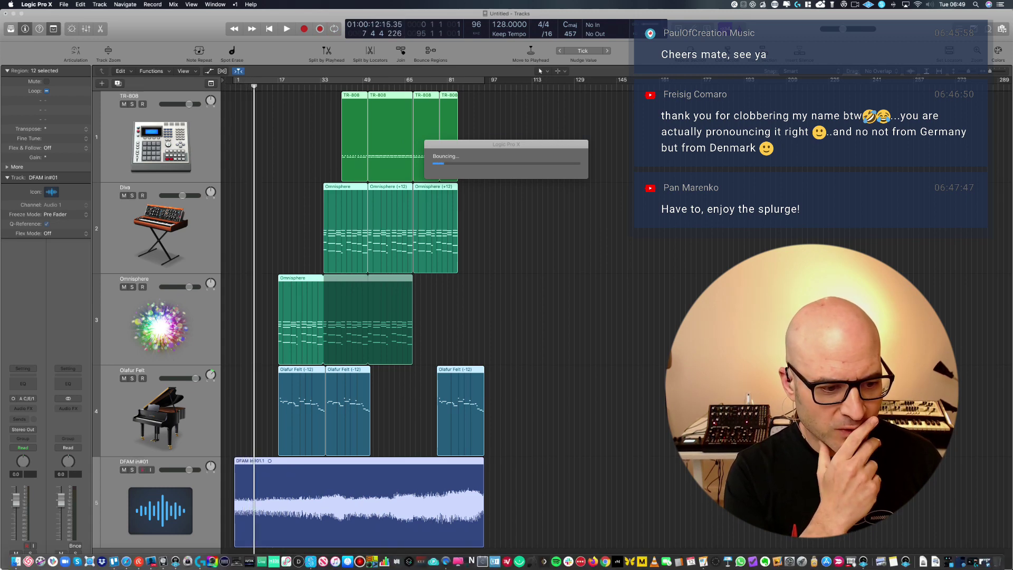
- Switch to Trello to look at the music project board, minimize it and return to Logic Pro X
{"action": "left_click", "coordinate": [102, 561]}
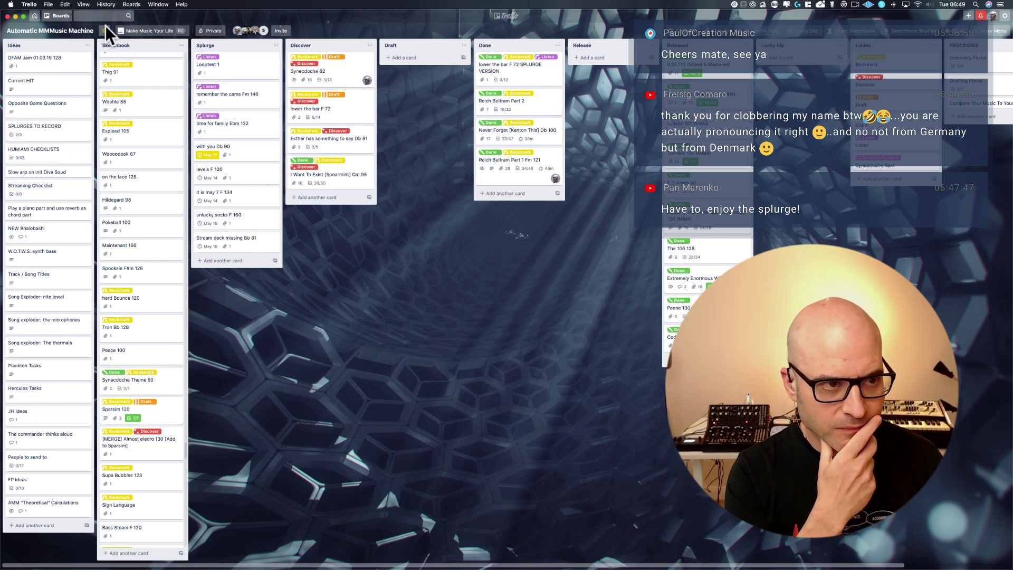
{"action": "left_click", "coordinate": [15, 16]}
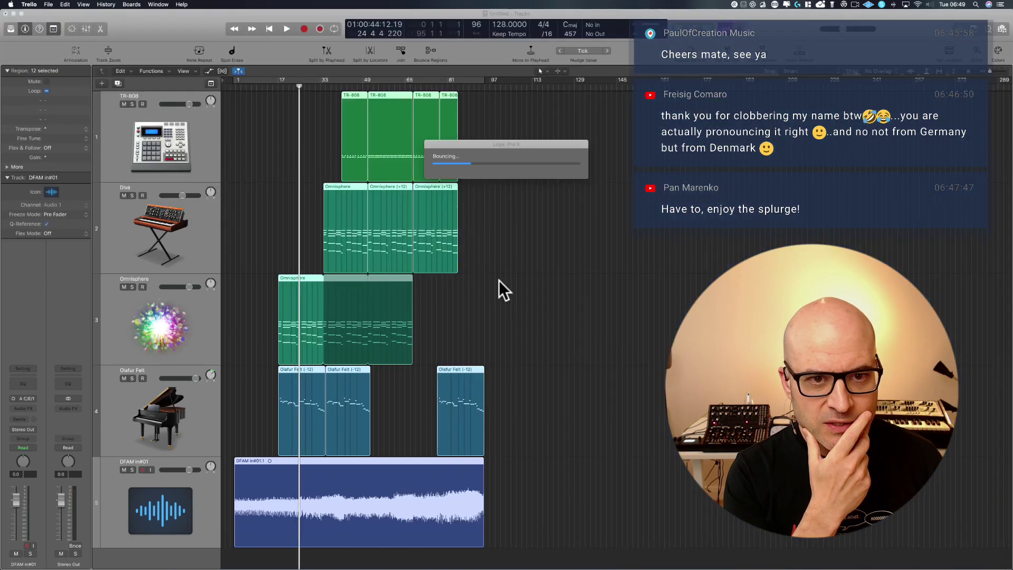
{"action": "left_click", "coordinate": [180, 26]}
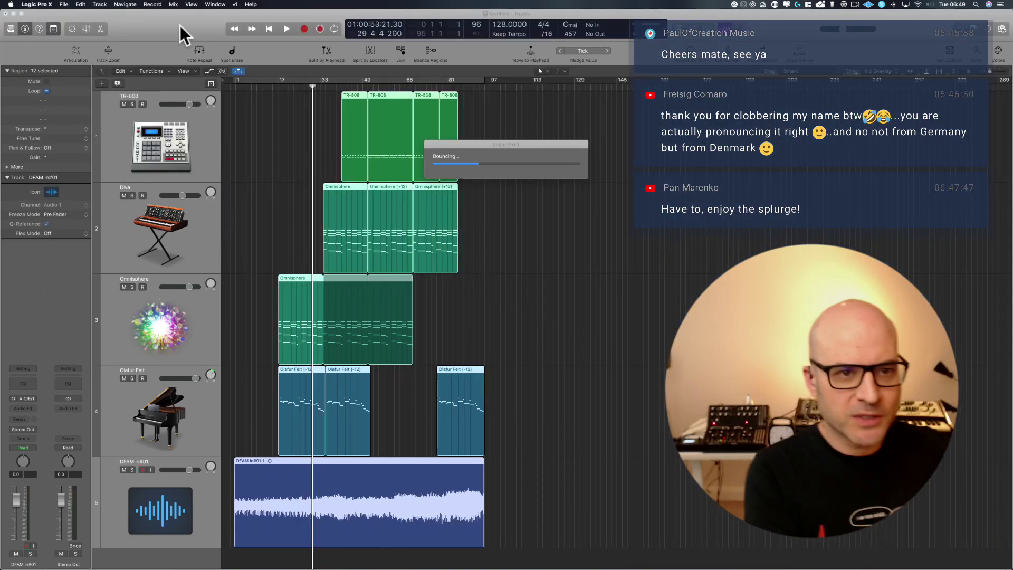
{"action": "mouse_move", "coordinate": [452, 567]}
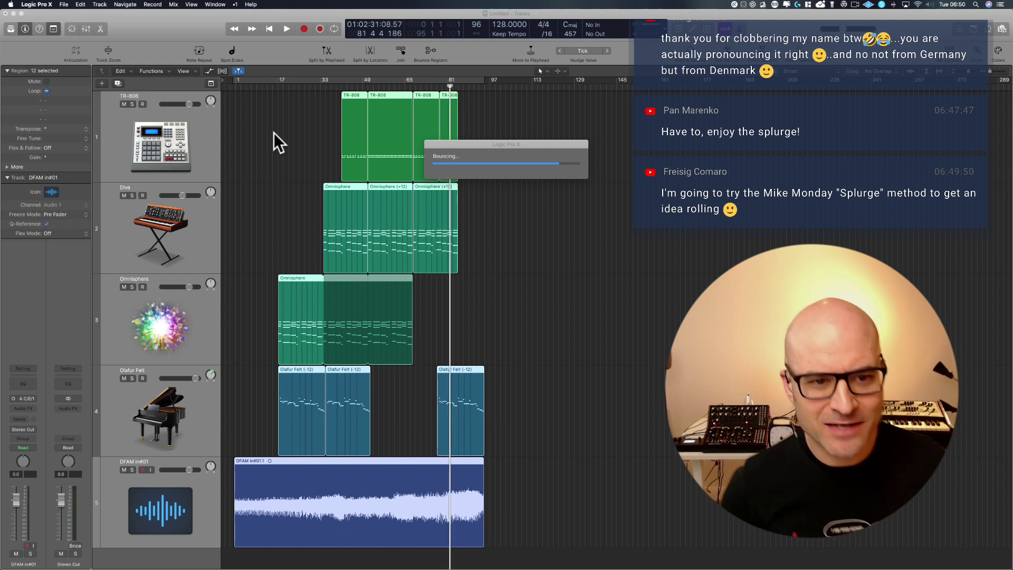
{"action": "mouse_move", "coordinate": [664, 566]}
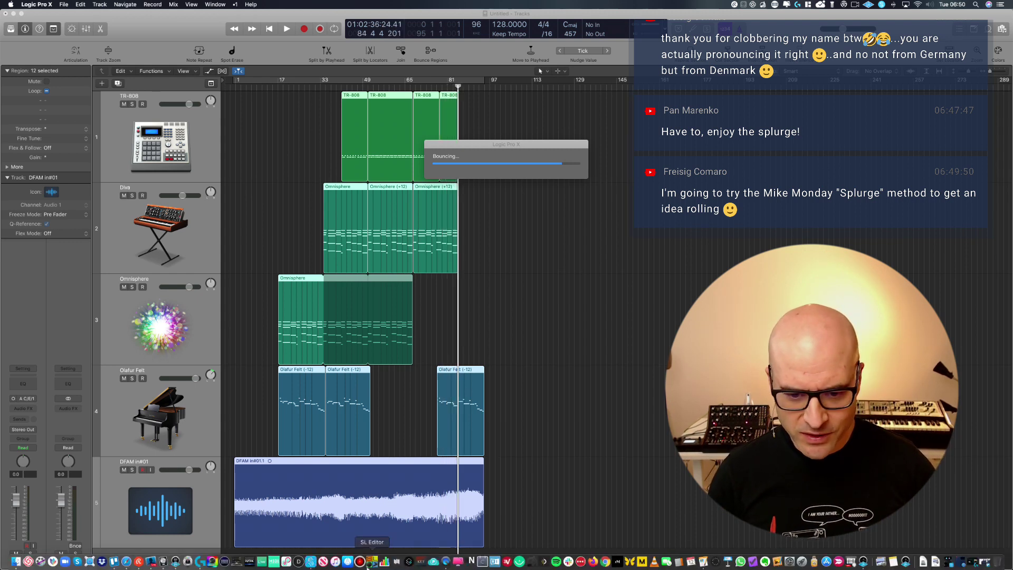